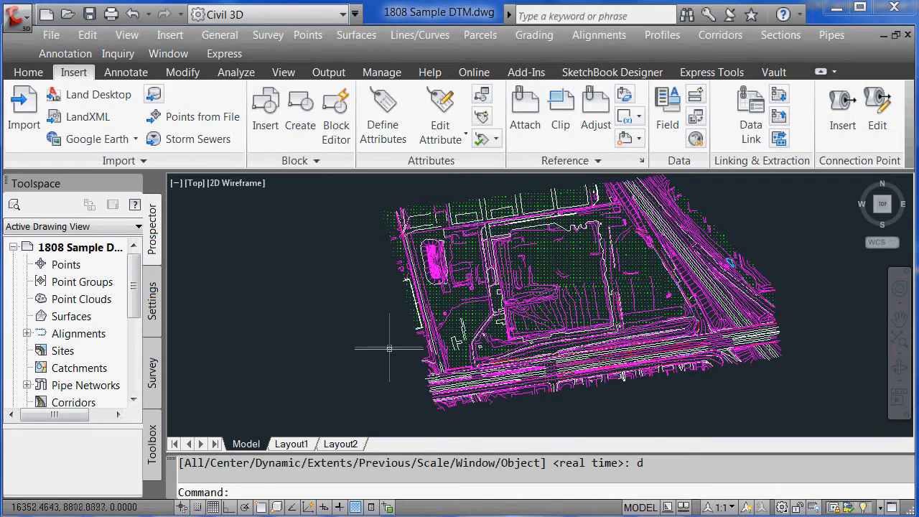
# Pan the site surface slightly left and down with the P command
pyautogui.write('p')
pyautogui.press('Return')
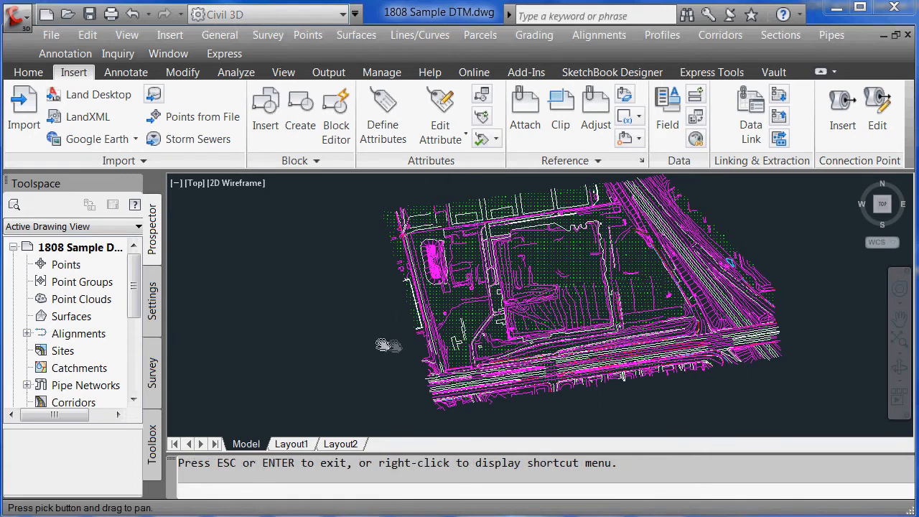
pyautogui.moveTo(379, 341); pyautogui.dragTo(346, 347)
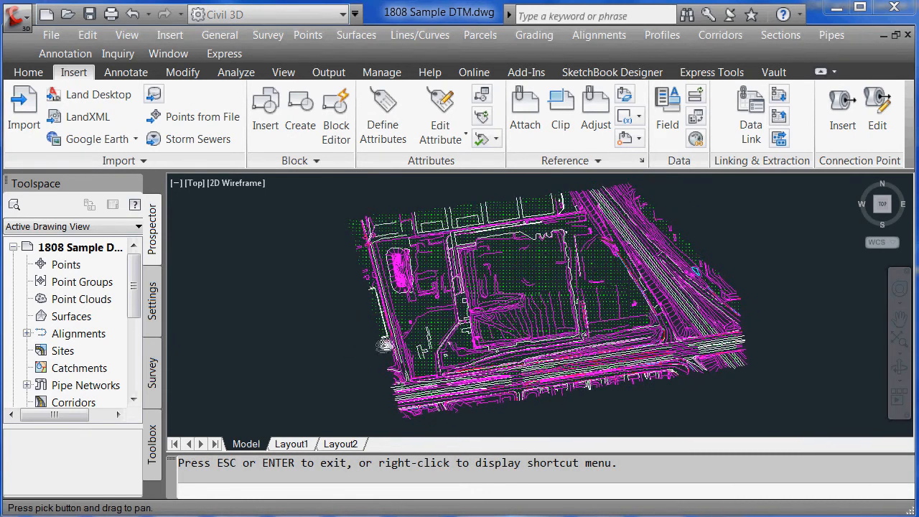
pyautogui.press('Escape')
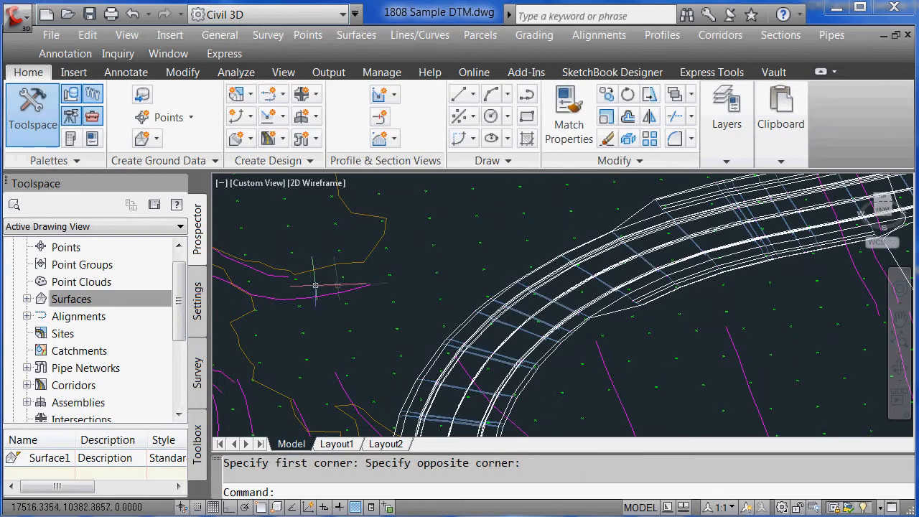
# Use a dynamic zoom to frame the road area
pyautogui.write('zd')
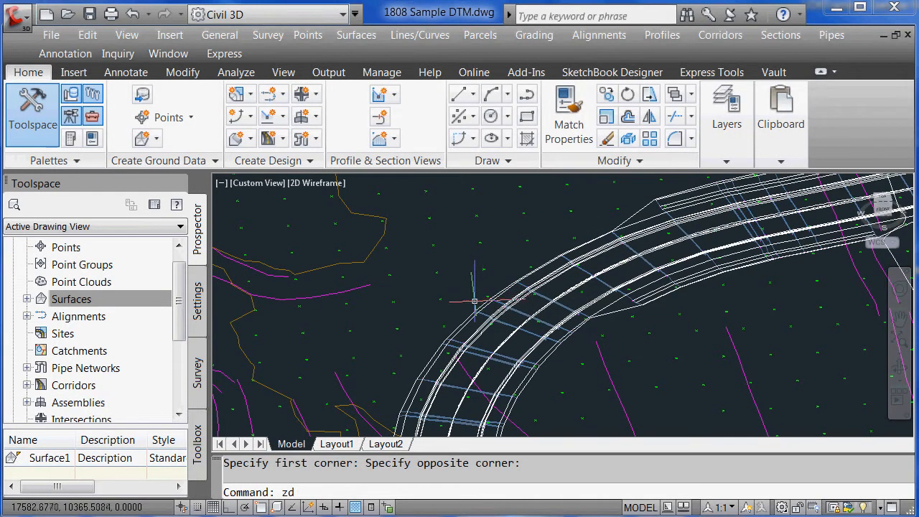
pyautogui.press('Return')
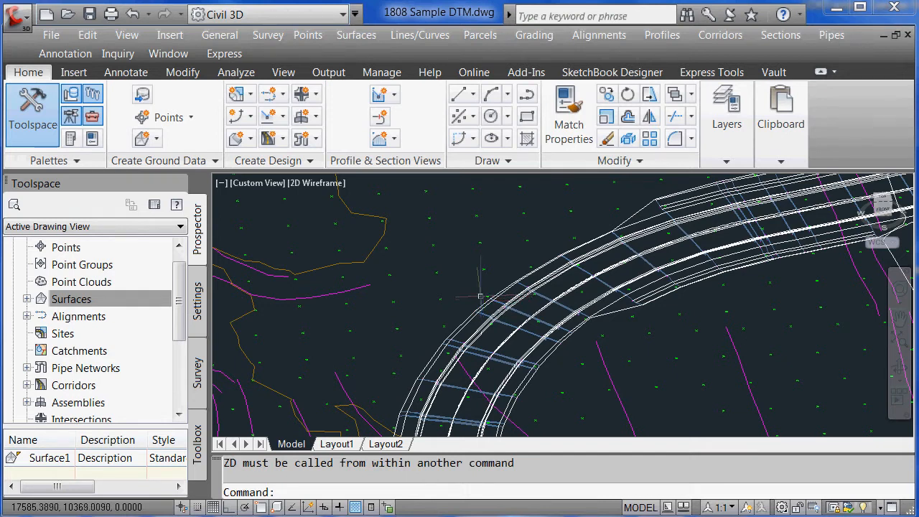
pyautogui.write('z')
pyautogui.press('Return')
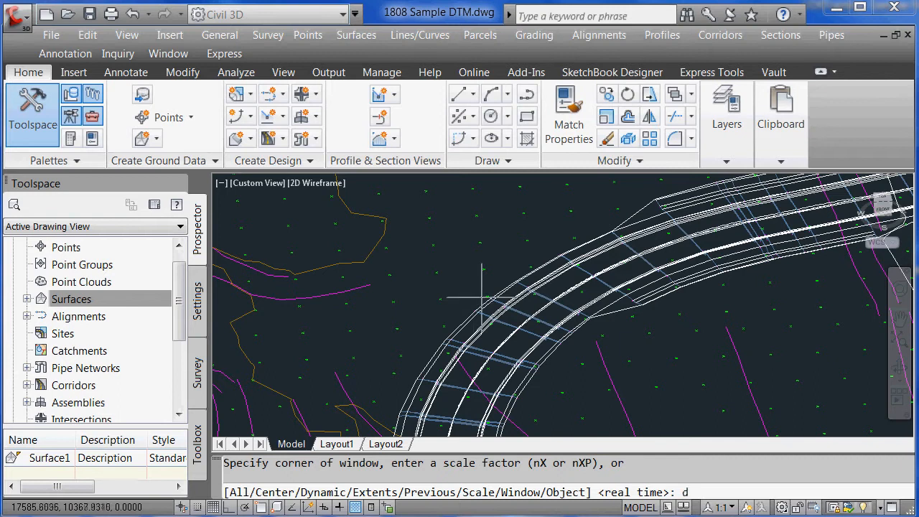
pyautogui.press('Return')
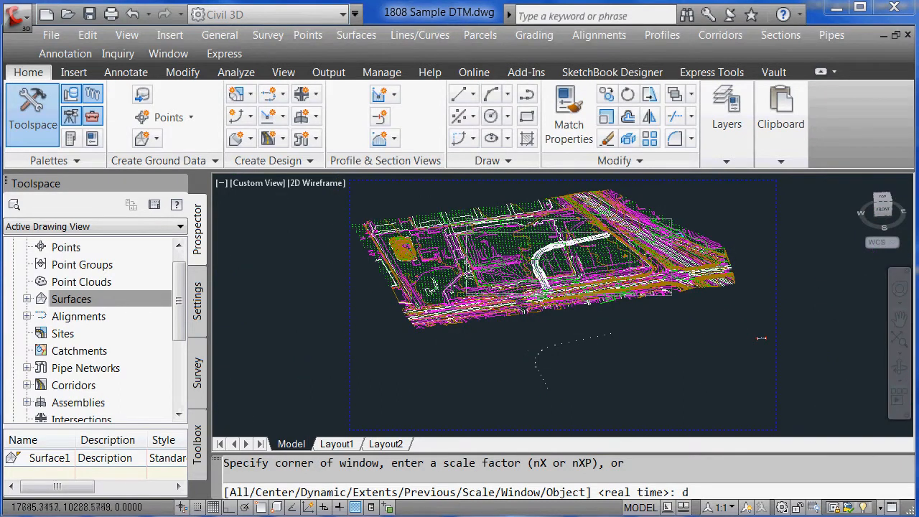
pyautogui.press('Return')
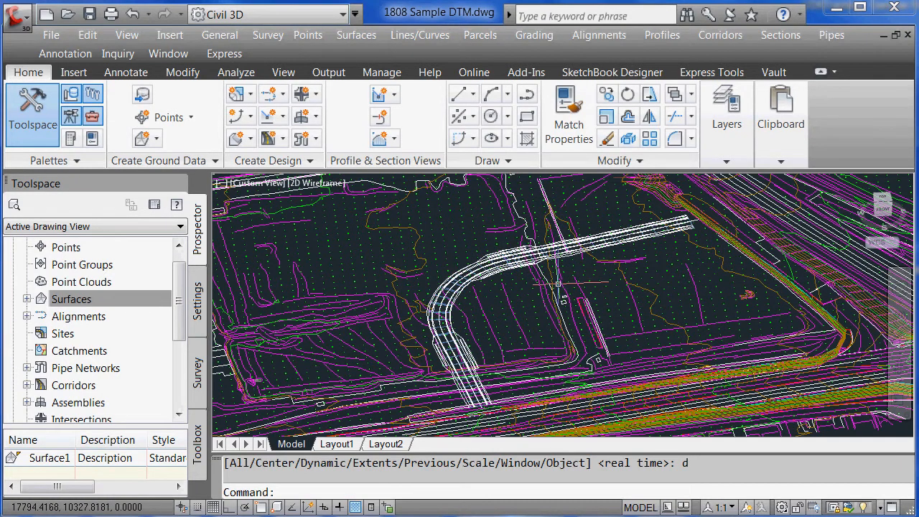
# Orbit the view with 3DORBIT to a lower, tilted angle on the road
pyautogui.write('3do')
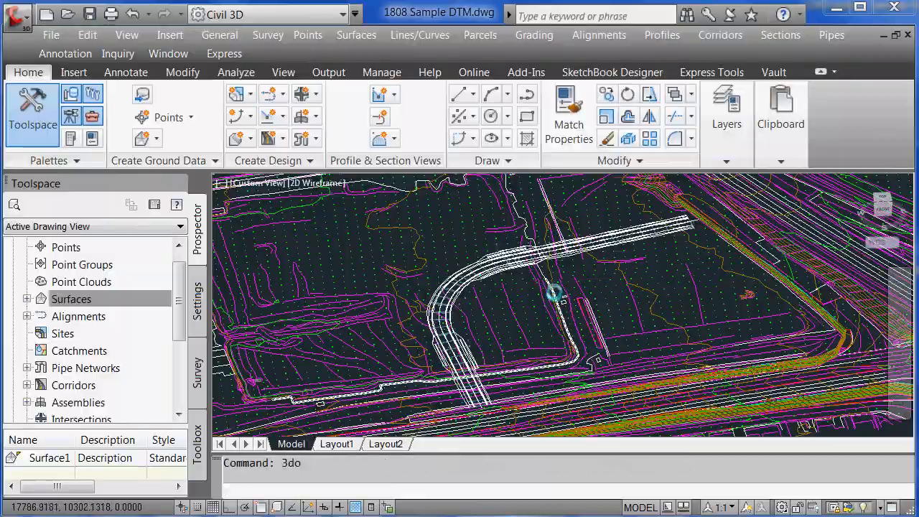
pyautogui.press('Return')
pyautogui.moveTo(553, 297)
pyautogui.mouseDown()
pyautogui.moveTo(531, 303)
pyautogui.moveTo(517, 287)
pyautogui.moveTo(485, 292)
pyautogui.moveTo(537, 304)
pyautogui.moveTo(580, 292)
pyautogui.moveTo(539, 308)
pyautogui.moveTo(558, 291)
pyautogui.mouseUp()
pyautogui.press('Escape')
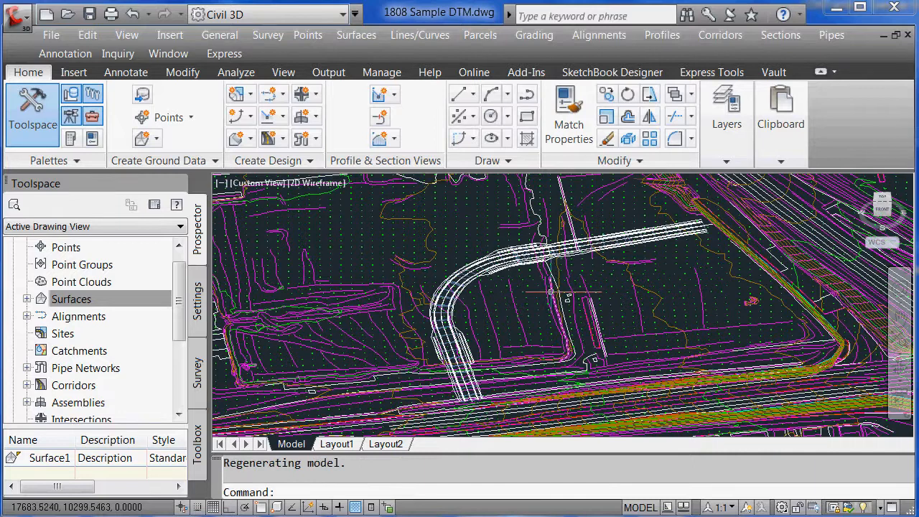
pyautogui.press('Escape')
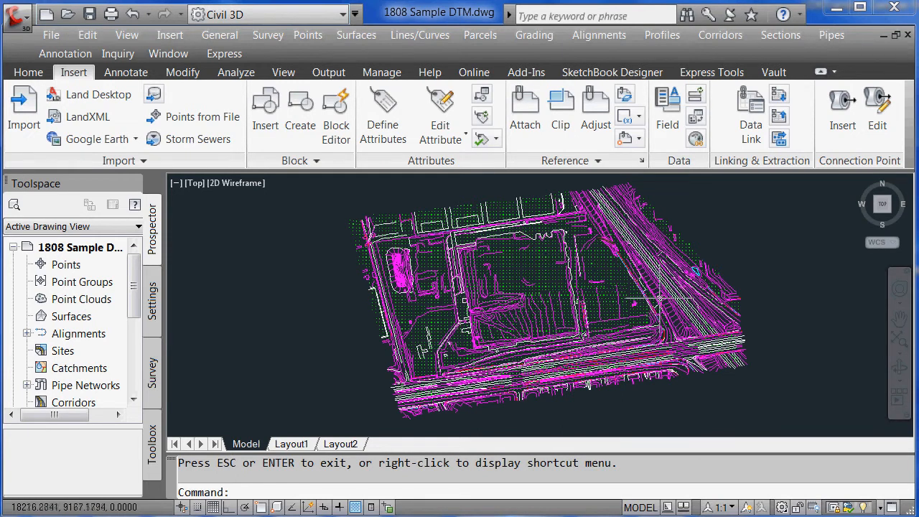
# Zoom into a window at the road edge and select the magenta breakline to inspect its grips
pyautogui.write('z')
pyautogui.press('Return')
pyautogui.write('w')
pyautogui.press('Return')
pyautogui.click(618, 265)
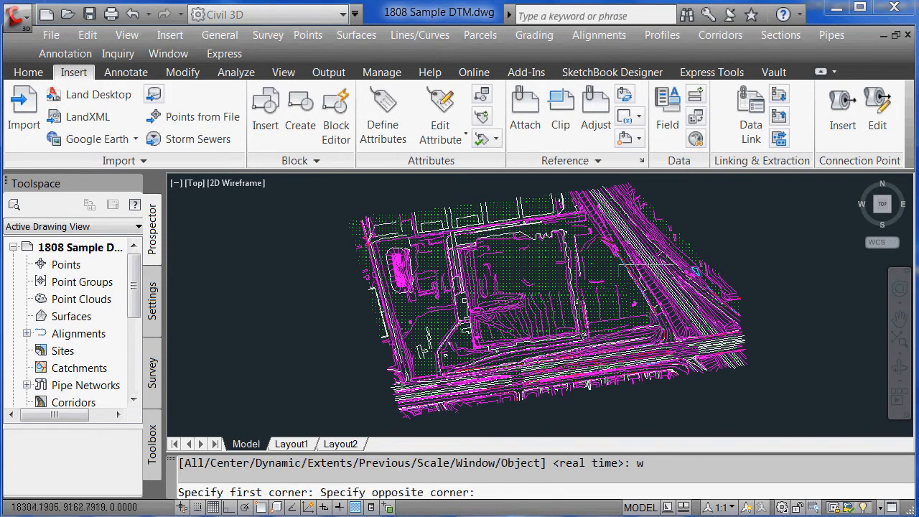
pyautogui.click(677, 307)
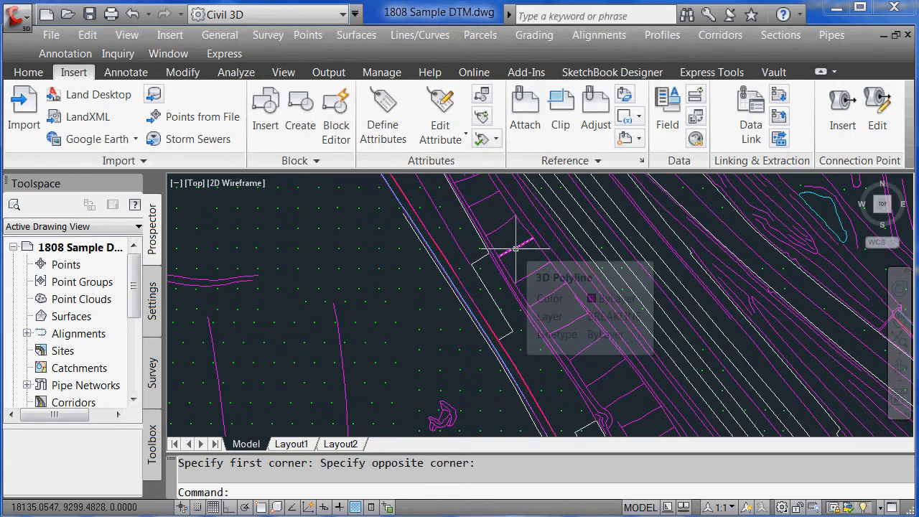
pyautogui.click(515, 248)
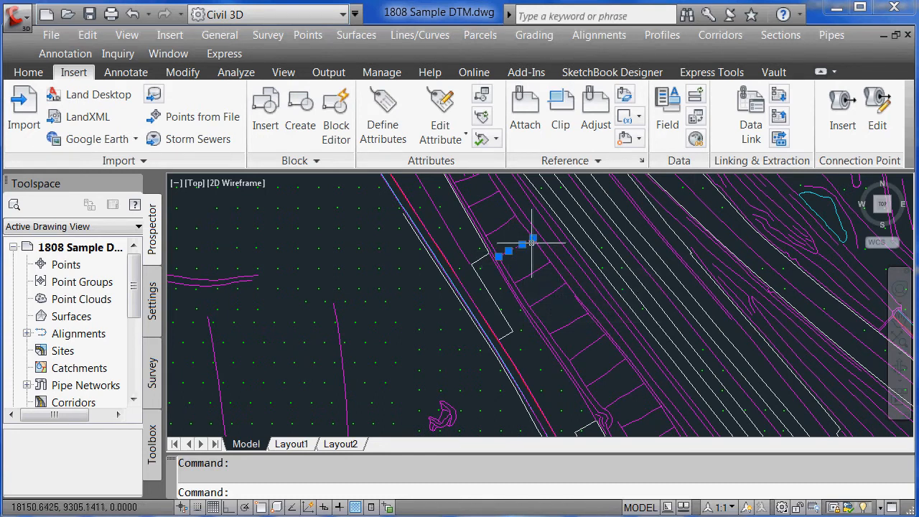
pyautogui.moveTo(522, 245)
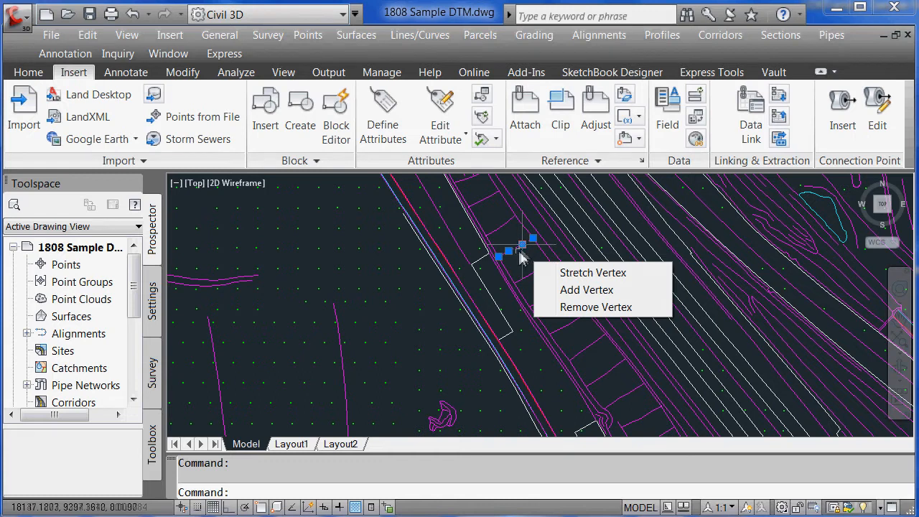
pyautogui.press('Escape')
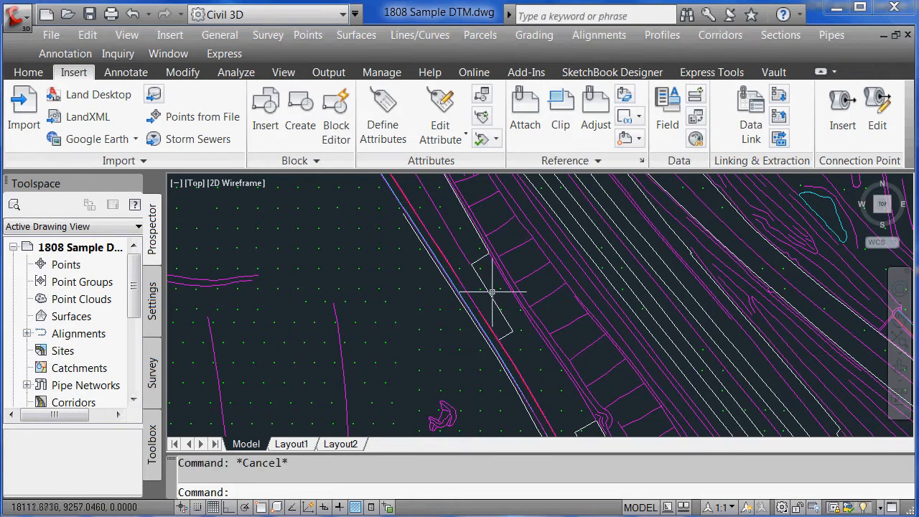
# Start a dynamic zoom over the whole drawing and resize the zoom box
pyautogui.write('z')
pyautogui.press('Return')
pyautogui.write('d')
pyautogui.press('Return')
pyautogui.click(486, 228)
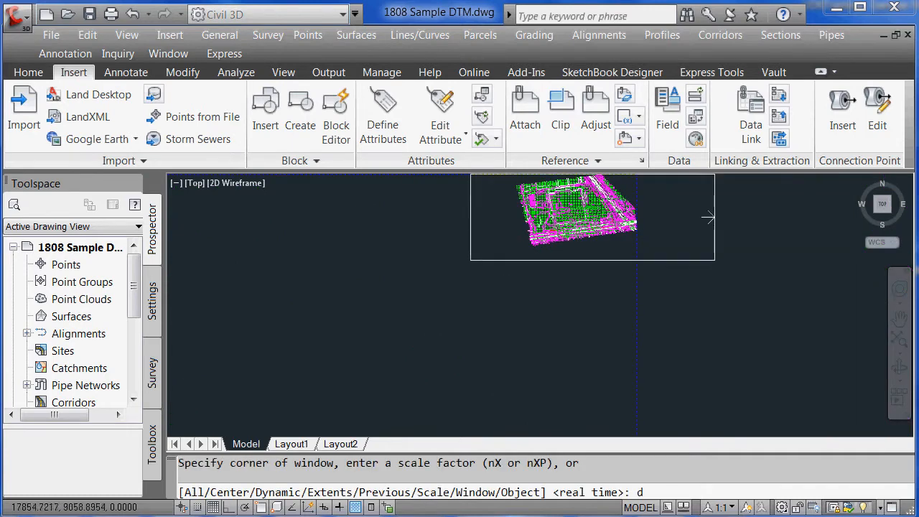
# Apply the dynamic zoom to the whole site, then pan it left and down to centre it
pyautogui.click(714, 217)
pyautogui.press('Return')
pyautogui.write('p')
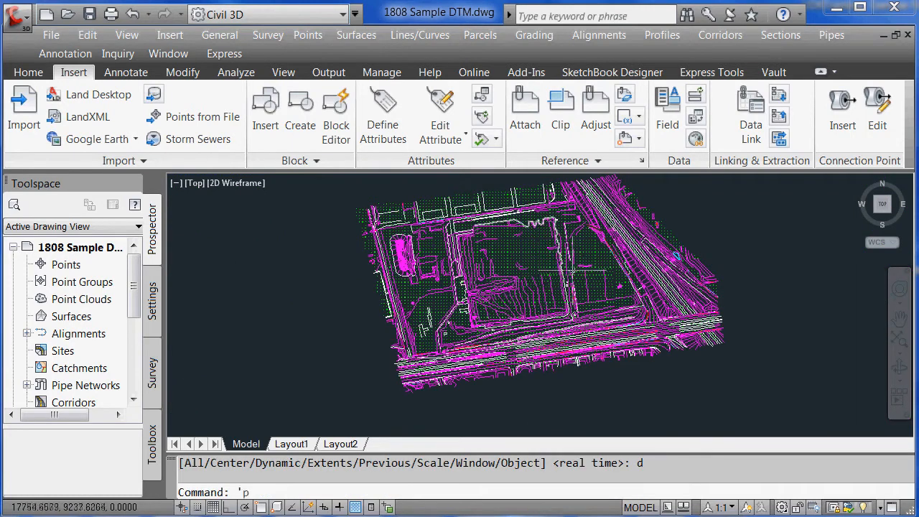
pyautogui.press('Return')
pyautogui.moveTo(567, 276); pyautogui.dragTo(542, 295)
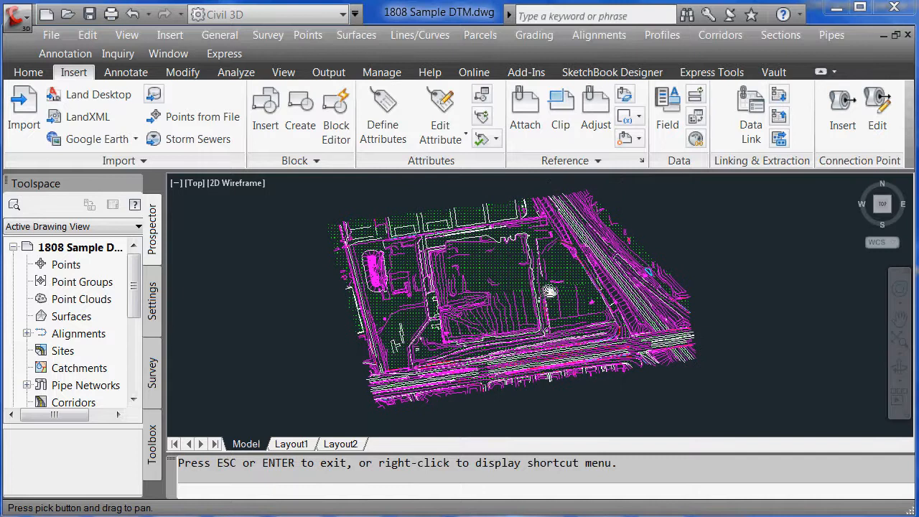
pyautogui.press('Escape')
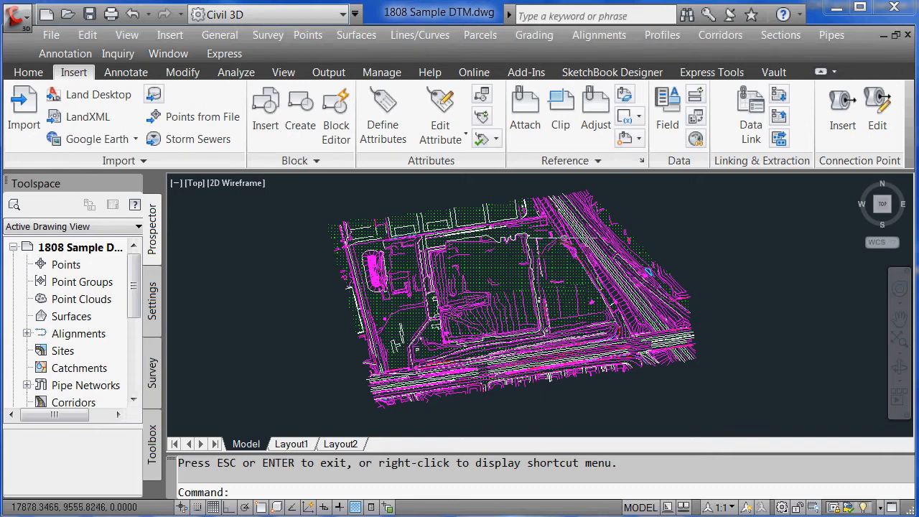
pyautogui.press('Escape')
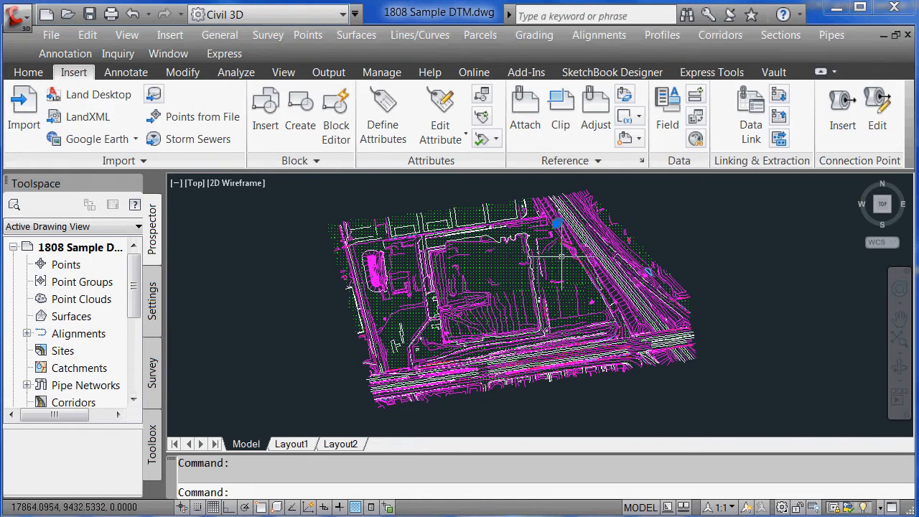
pyautogui.hotkey('ctrl', '1')
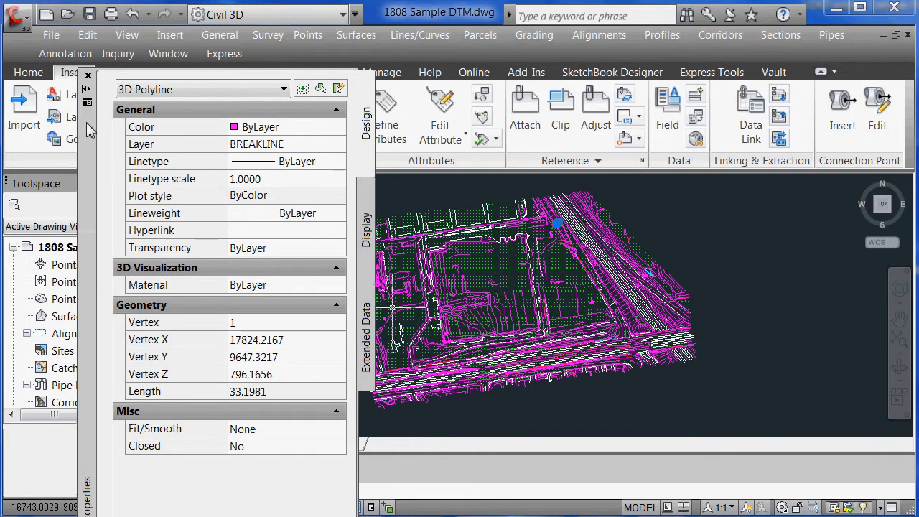
pyautogui.moveTo(92, 97); pyautogui.dragTo(83, 48)
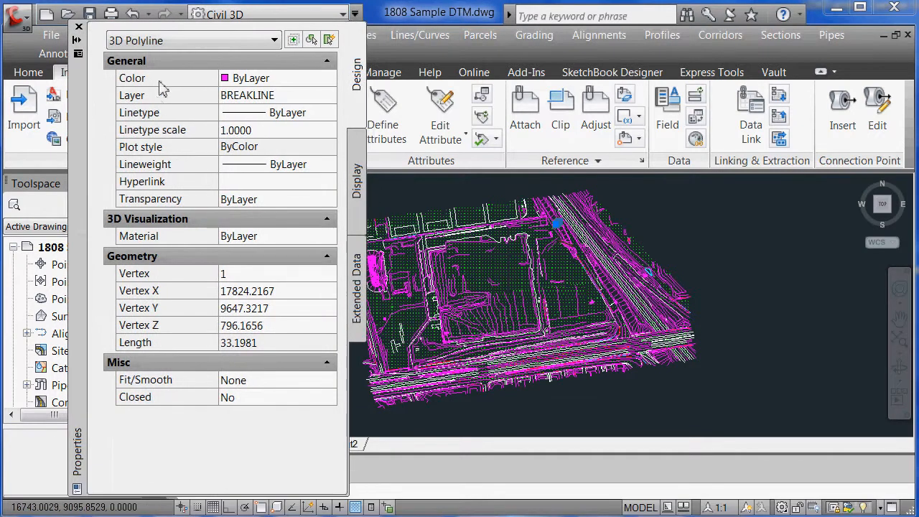
pyautogui.click(79, 29)
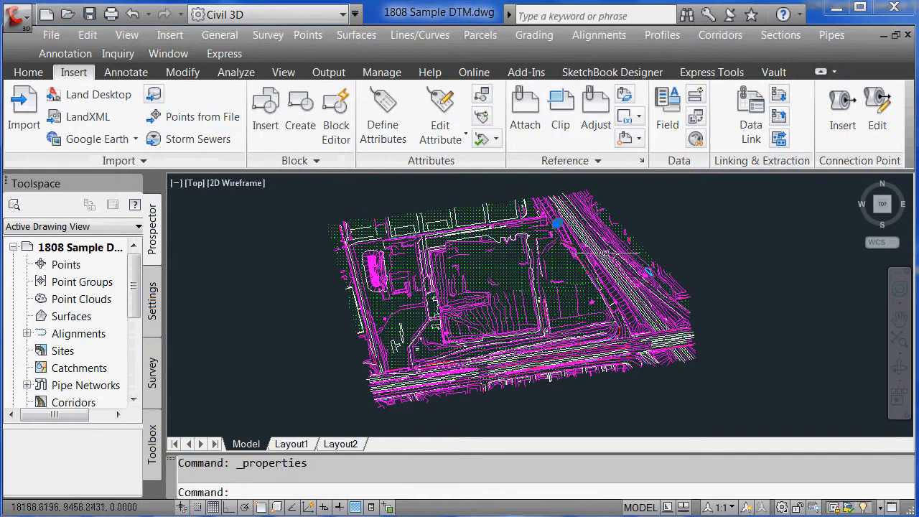
pyautogui.press('Escape')
pyautogui.press('Escape')
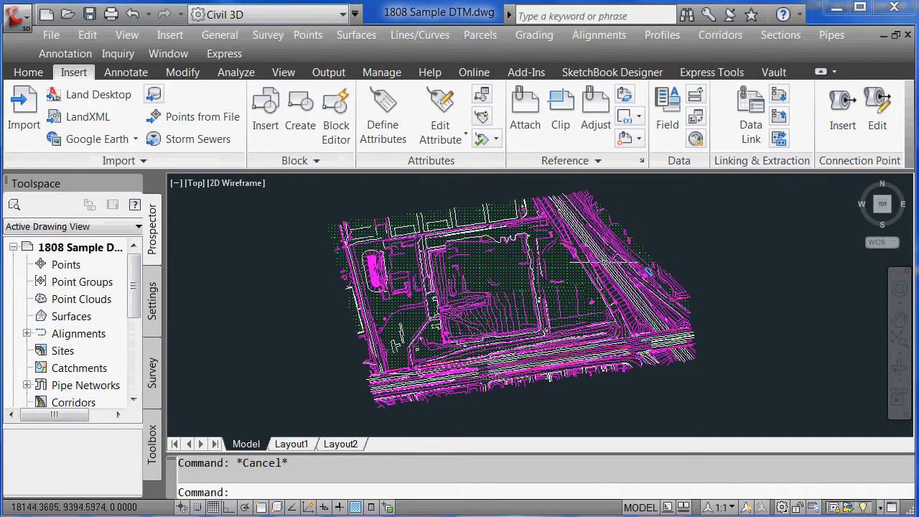
pyautogui.press('Escape')
pyautogui.press('Escape')
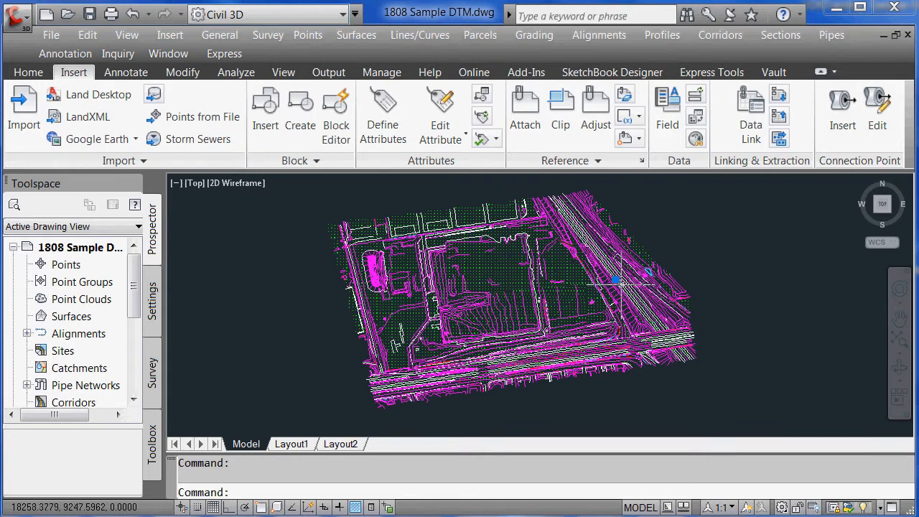
pyautogui.doubleClick(616, 281)
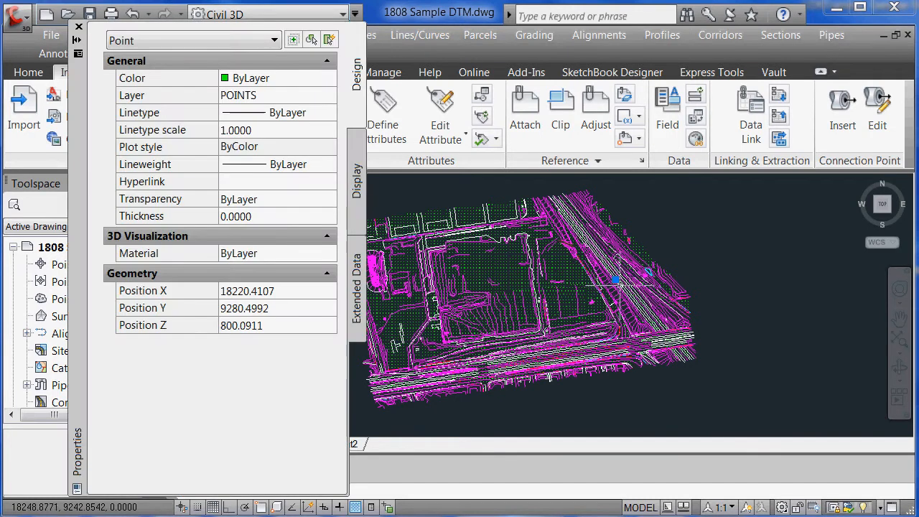
pyautogui.click(79, 28)
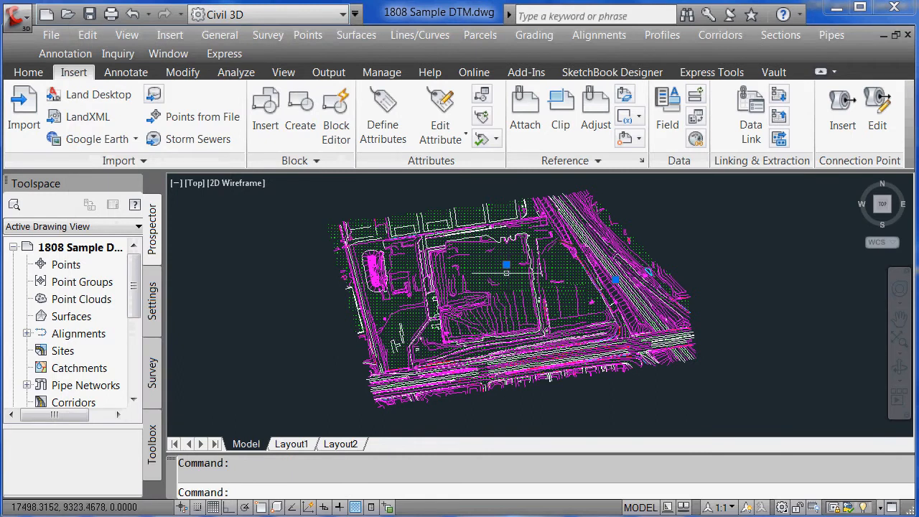
pyautogui.hotkey('ctrl', '1')
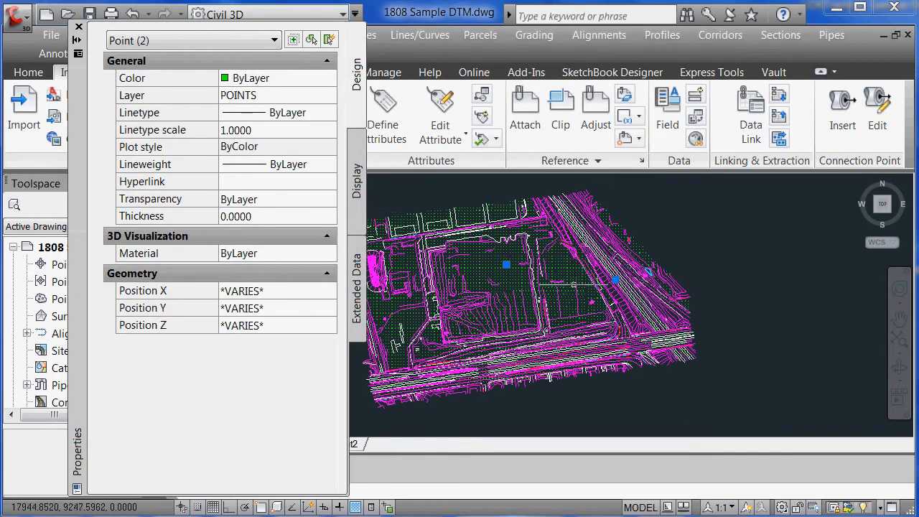
pyautogui.press('Escape')
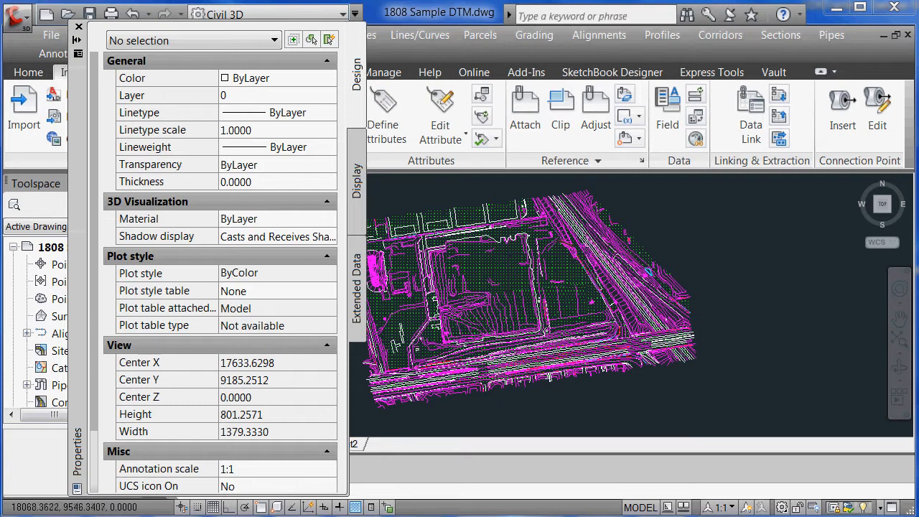
pyautogui.click(621, 279)
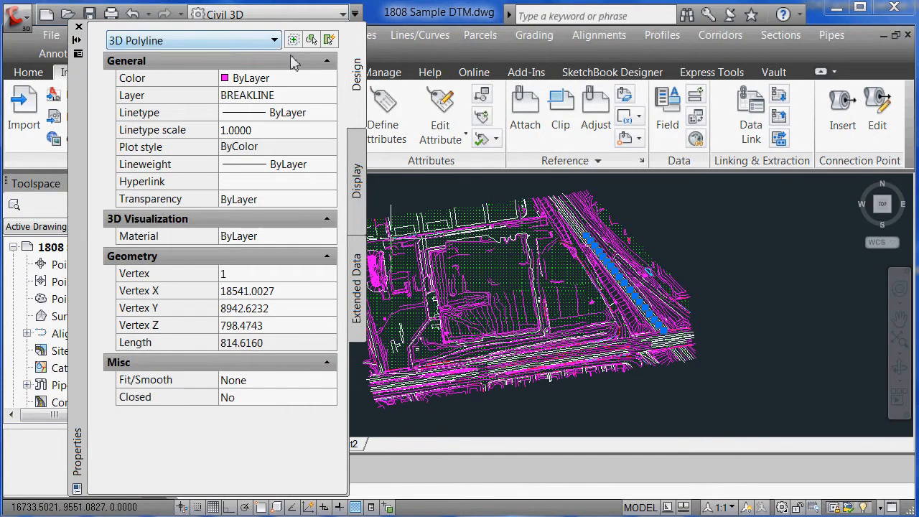
pyautogui.click(79, 26)
pyautogui.press('Escape')
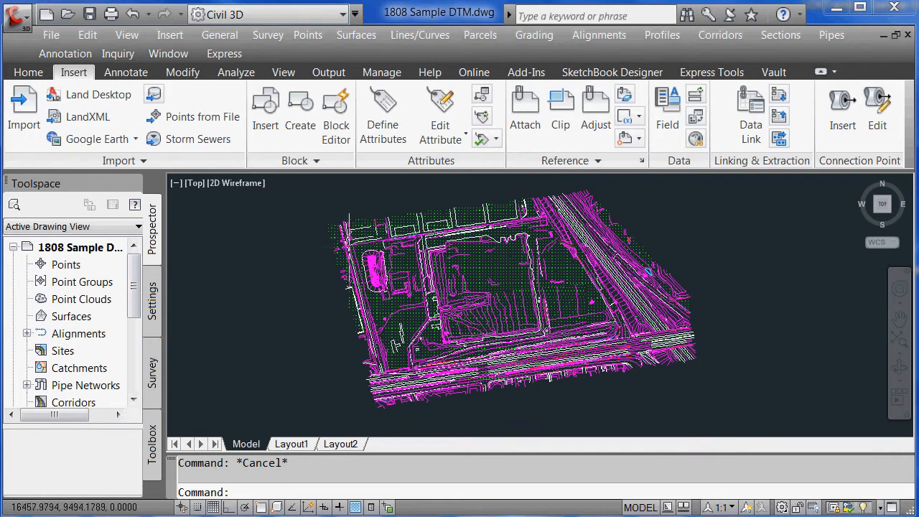
# Create a new TIN surface named Surface1 from the Surfaces collection in Prospector
pyautogui.moveTo(133, 295)
pyautogui.mouseDown()
pyautogui.moveTo(133, 327)
pyautogui.moveTo(136, 283)
pyautogui.mouseUp()
pyautogui.click(70, 321)
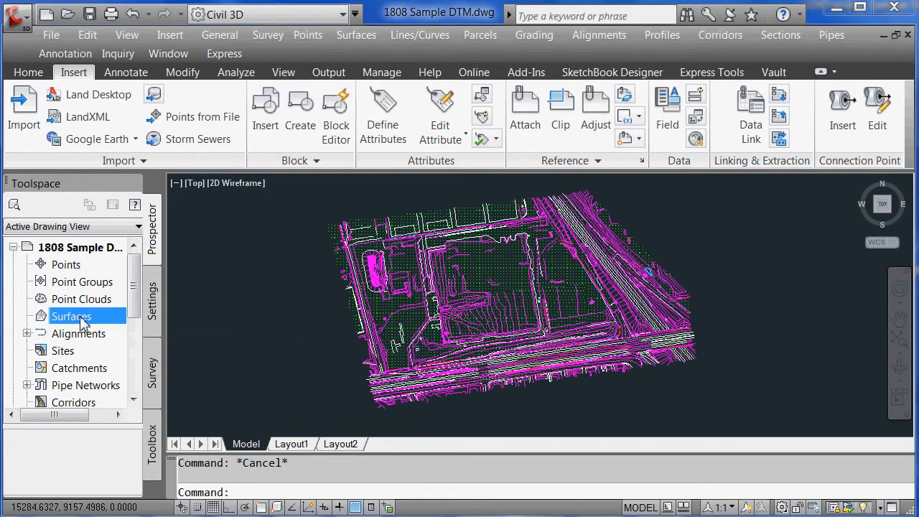
pyautogui.rightClick(81, 318)
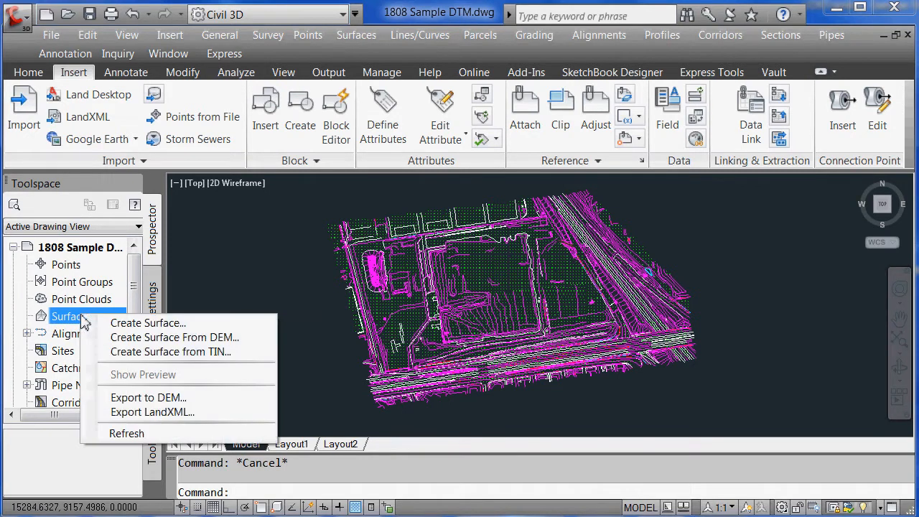
pyautogui.click(131, 326)
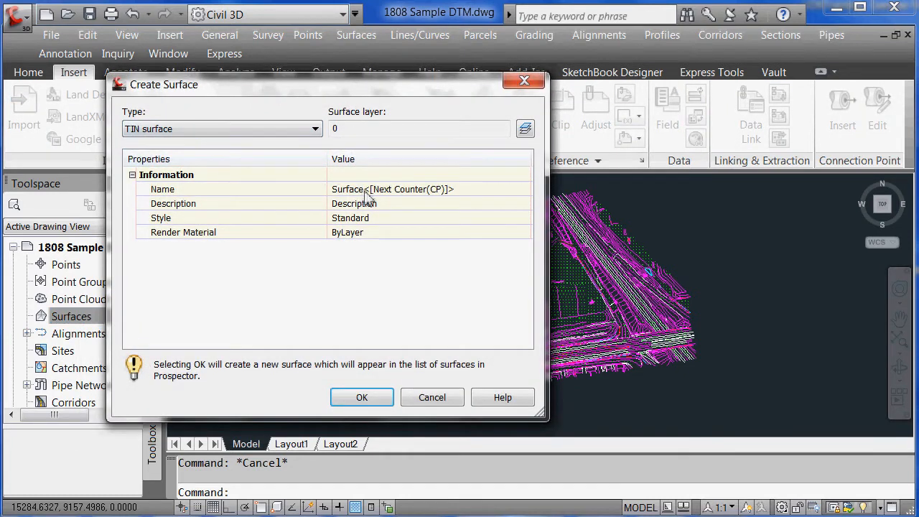
pyautogui.click(387, 189)
pyautogui.moveTo(470, 192); pyautogui.dragTo(328, 188)
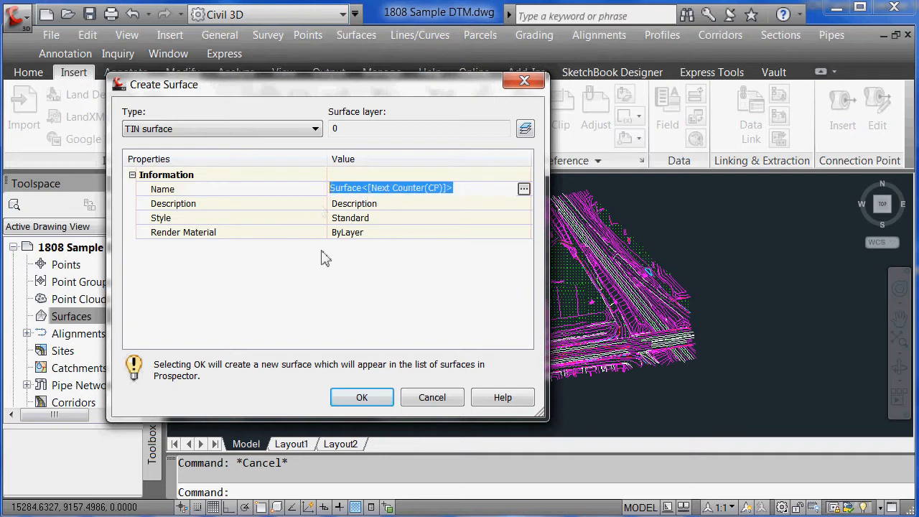
pyautogui.click(362, 398)
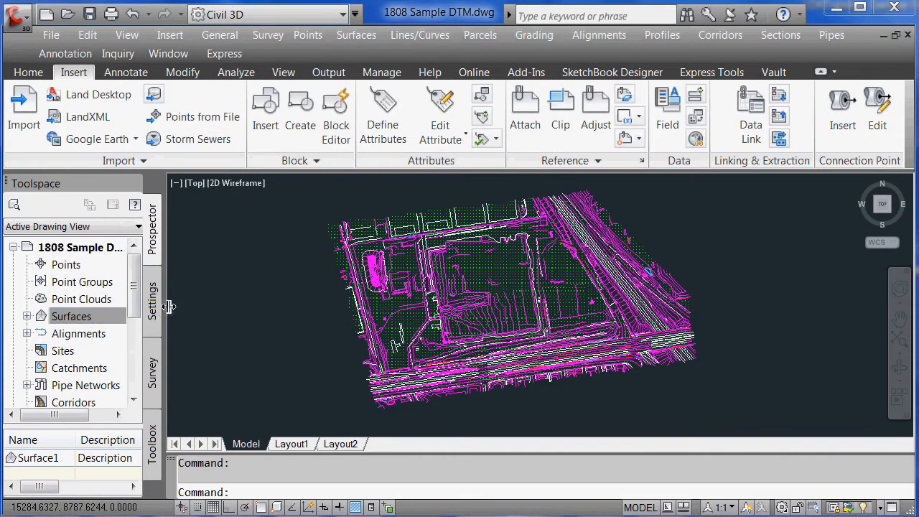
# Expand Surfaces > Surface1 > Definition in a widened Prospector and select Breaklines
pyautogui.moveTo(169, 307); pyautogui.dragTo(175, 304)
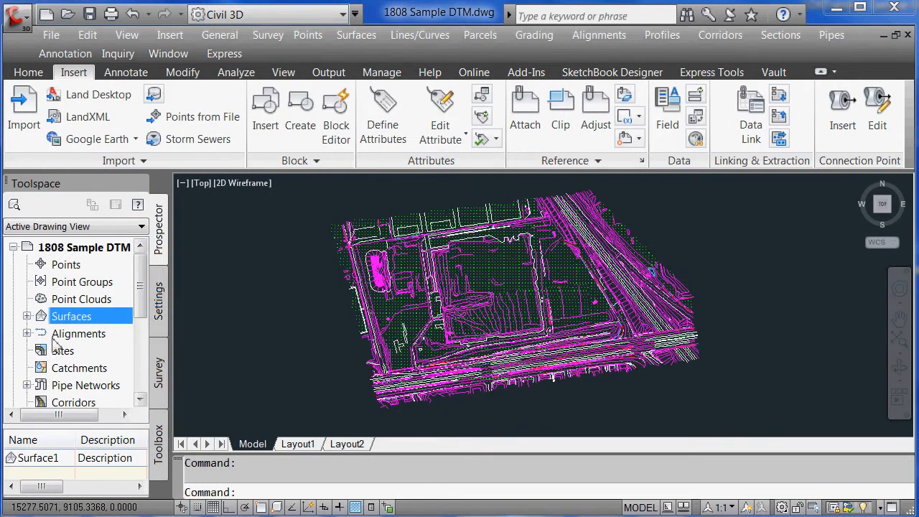
pyautogui.click(27, 316)
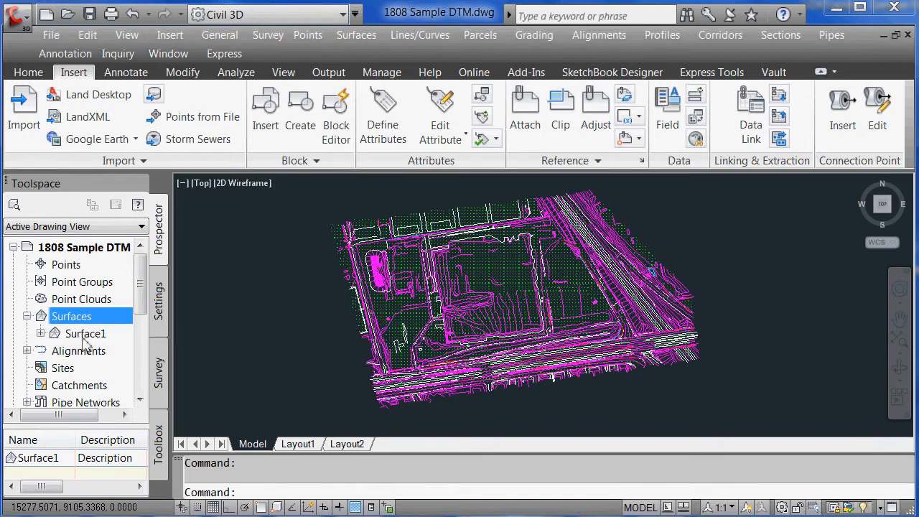
pyautogui.click(40, 334)
pyautogui.moveTo(141, 288); pyautogui.dragTo(142, 312)
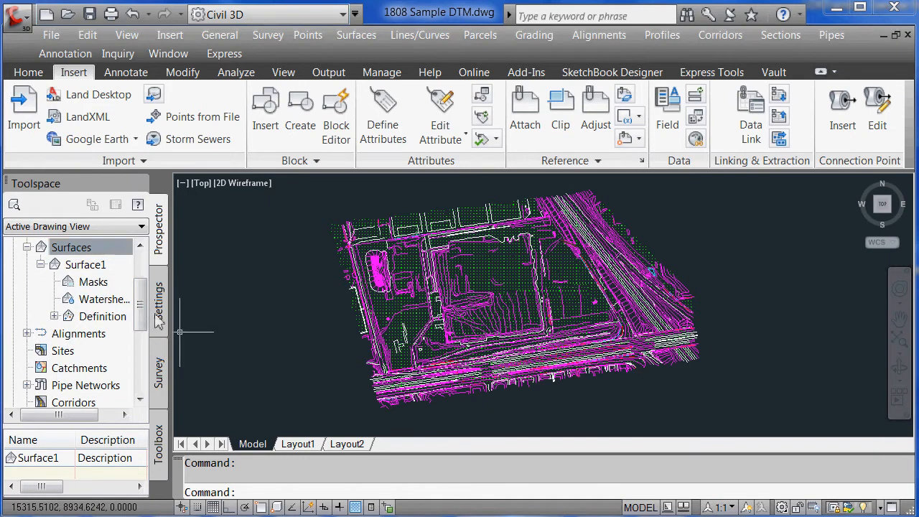
pyautogui.click(54, 317)
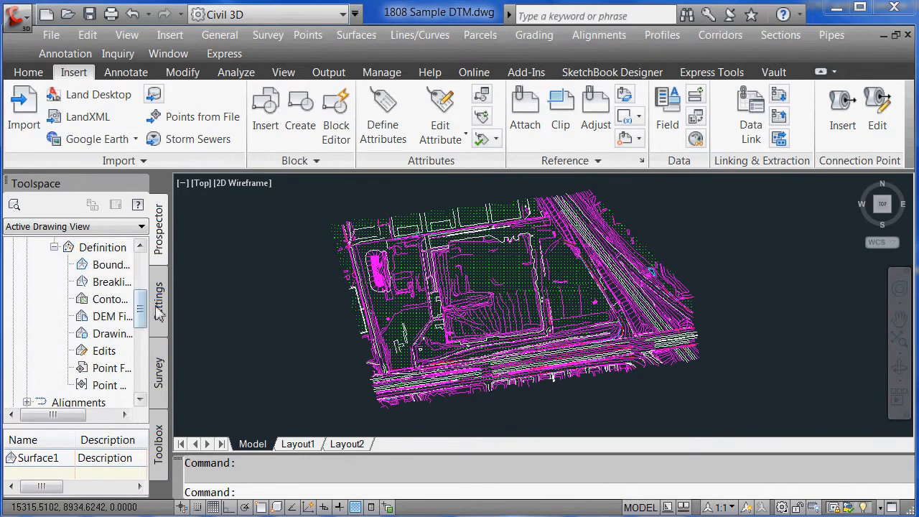
pyautogui.moveTo(173, 297); pyautogui.dragTo(208, 301)
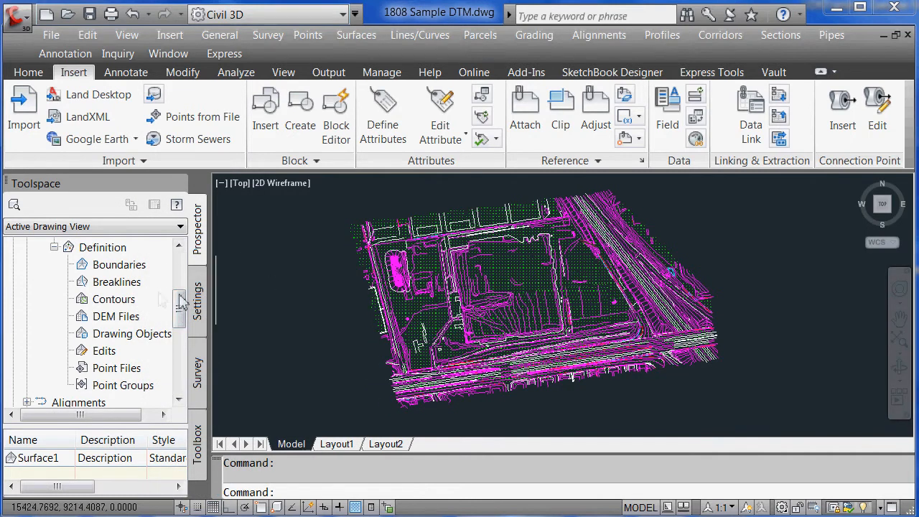
pyautogui.click(113, 287)
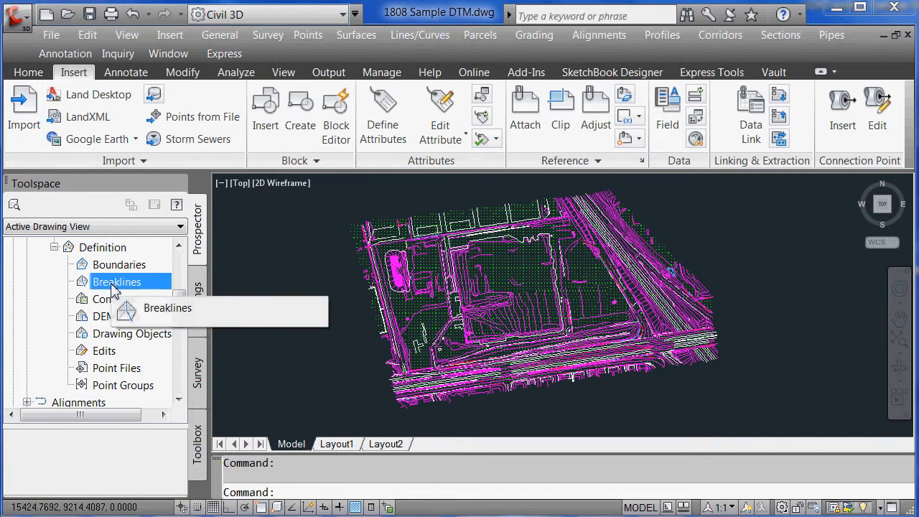
# Add standard breaklines to Surface1 by window-selecting all 1138 linework objects
pyautogui.rightClick(117, 288)
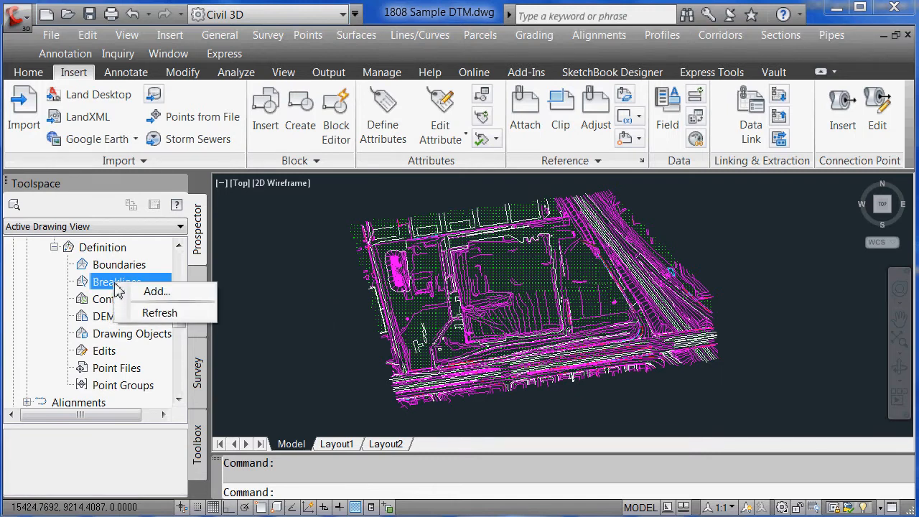
pyautogui.click(162, 294)
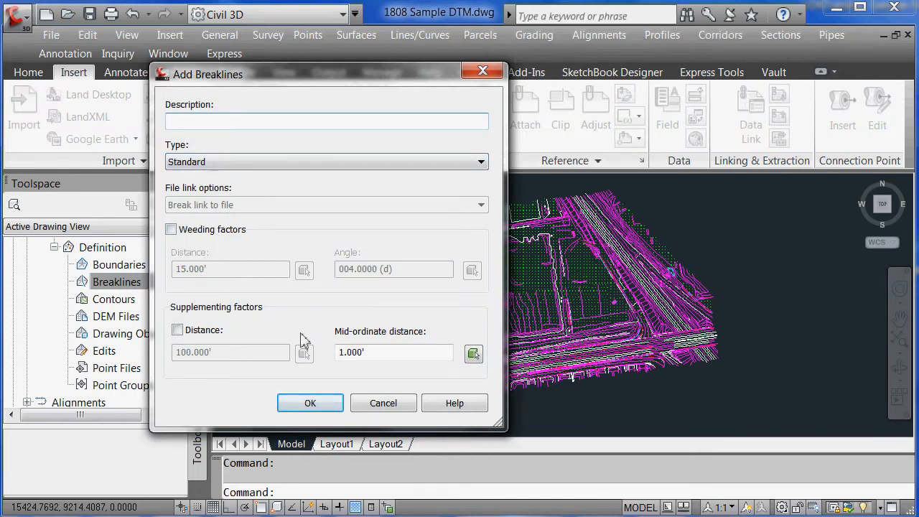
pyautogui.click(312, 404)
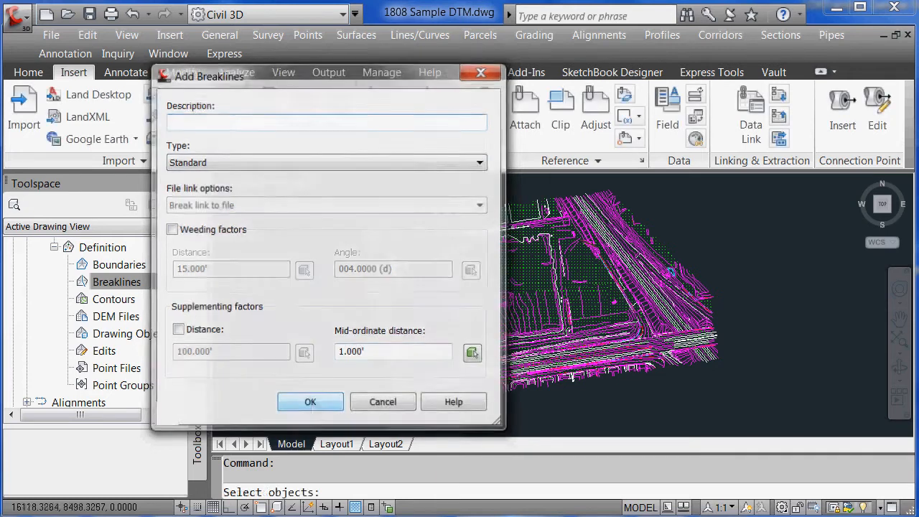
pyautogui.click(724, 399)
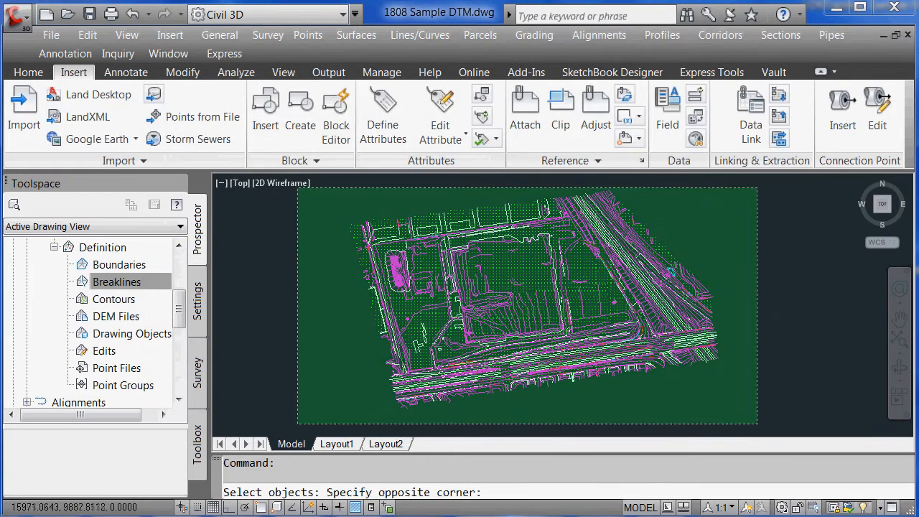
pyautogui.click(310, 199)
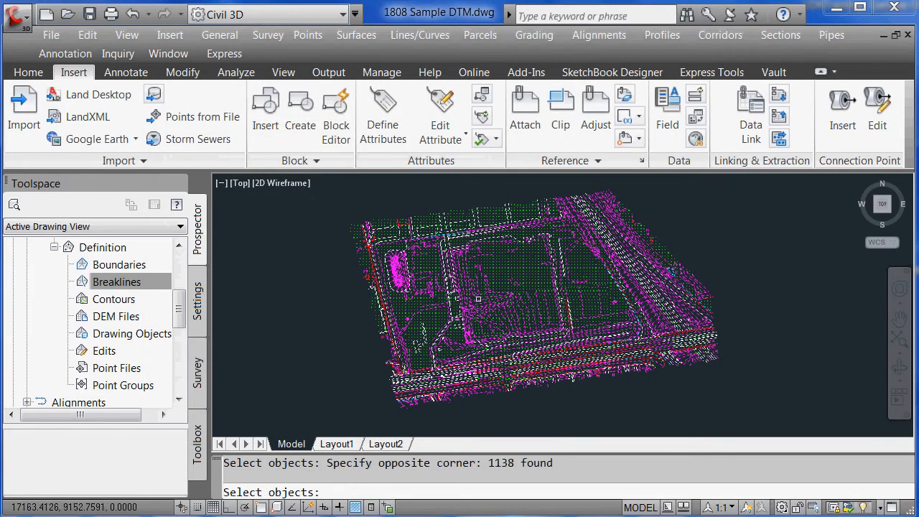
pyautogui.press('Return')
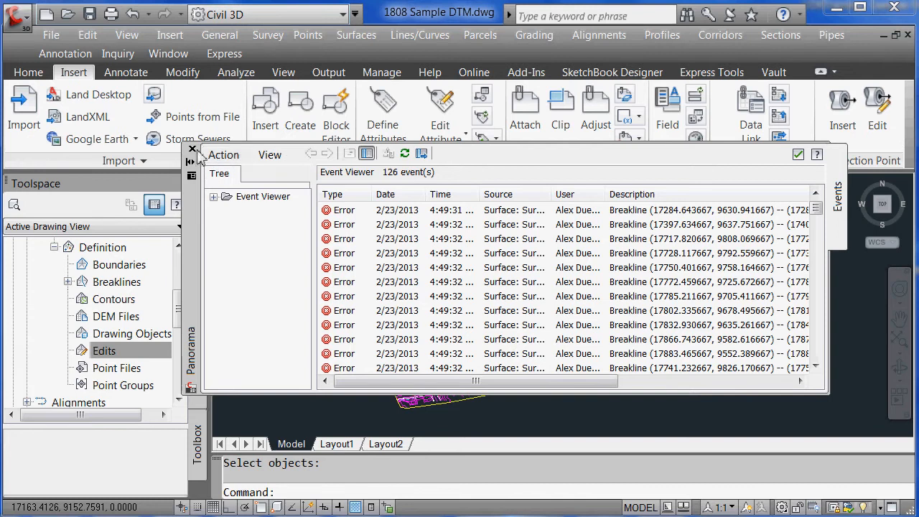
# Close the Panorama breakline error list
pyautogui.click(192, 150)
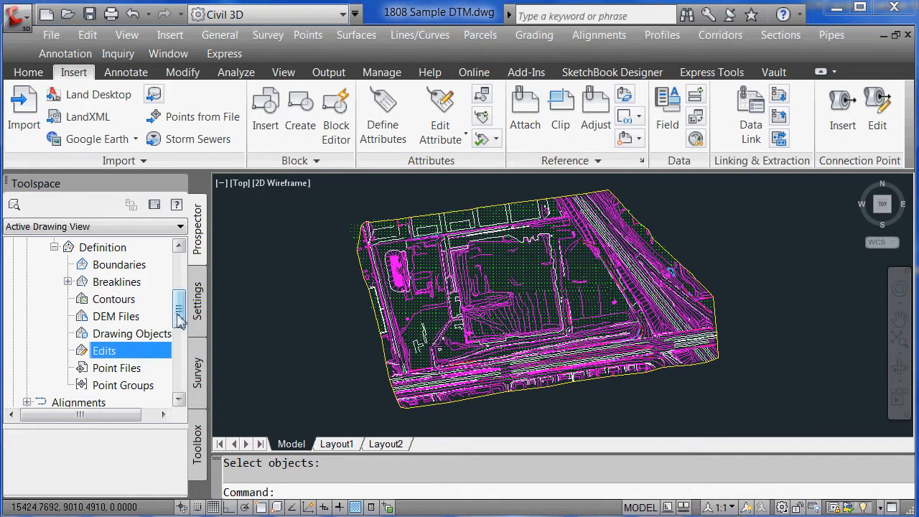
pyautogui.moveTo(178, 316); pyautogui.dragTo(178, 328)
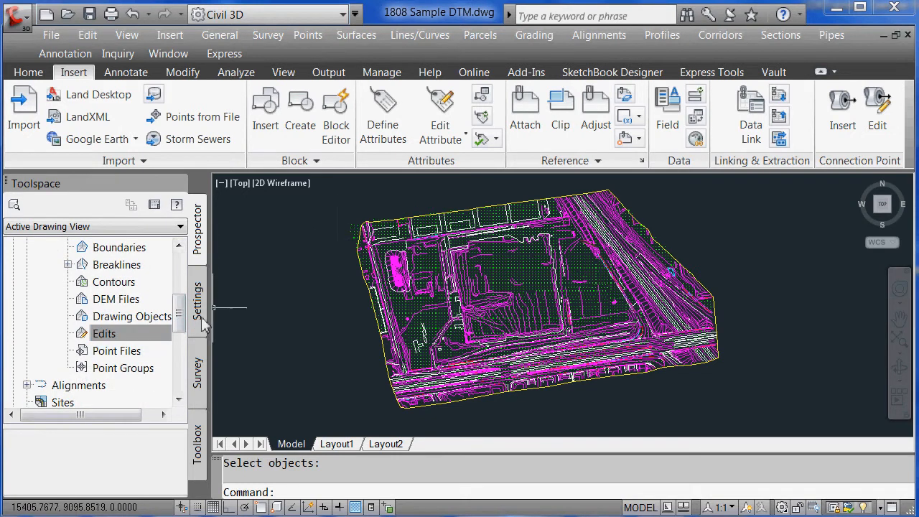
pyautogui.moveTo(181, 313); pyautogui.dragTo(184, 304)
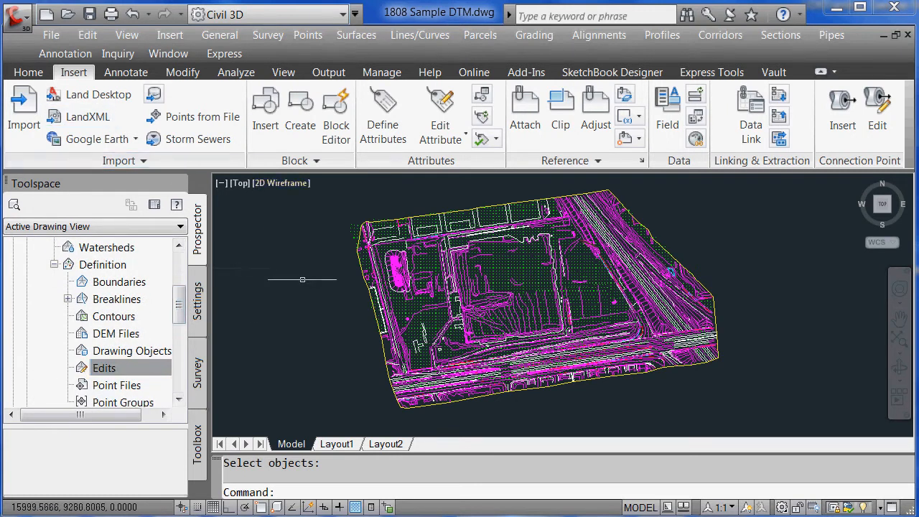
# Browse and dismiss the Points menu, then select Drawing Objects under Surface1's Definition
pyautogui.click(307, 36)
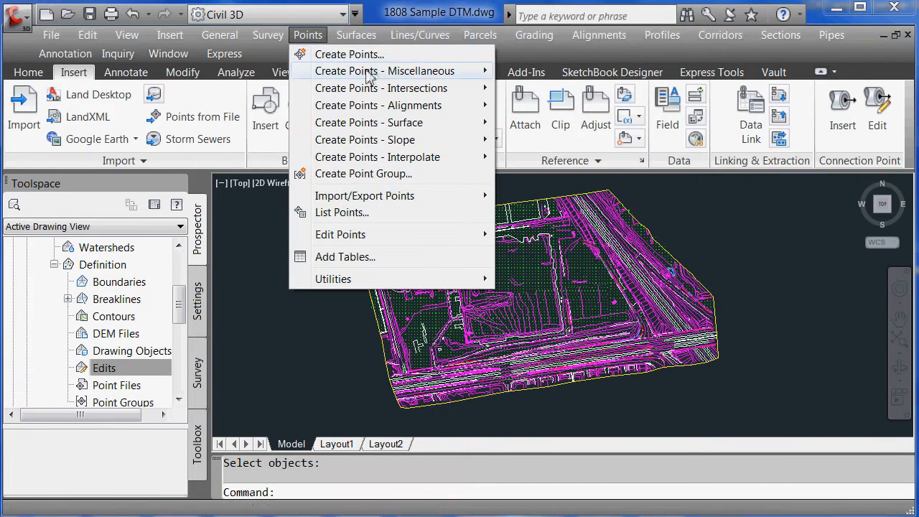
pyautogui.moveTo(381, 75)
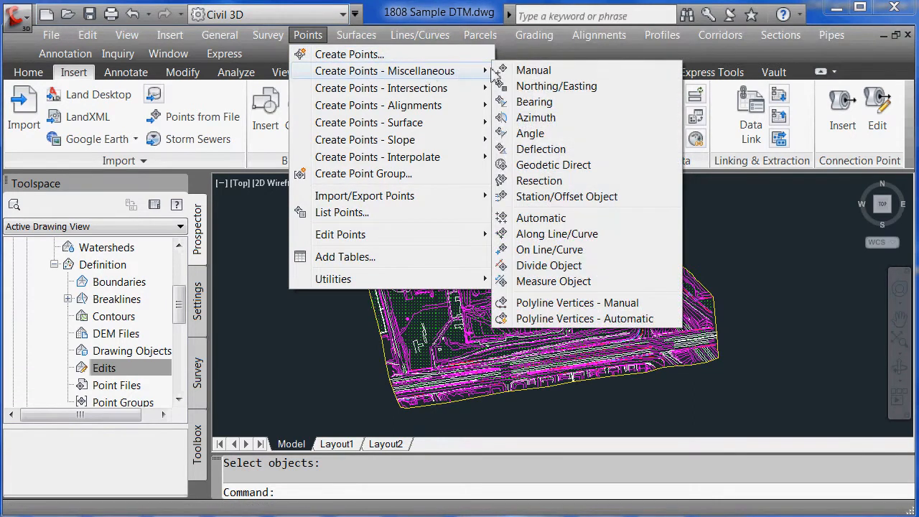
pyautogui.click(259, 243)
pyautogui.click(267, 240)
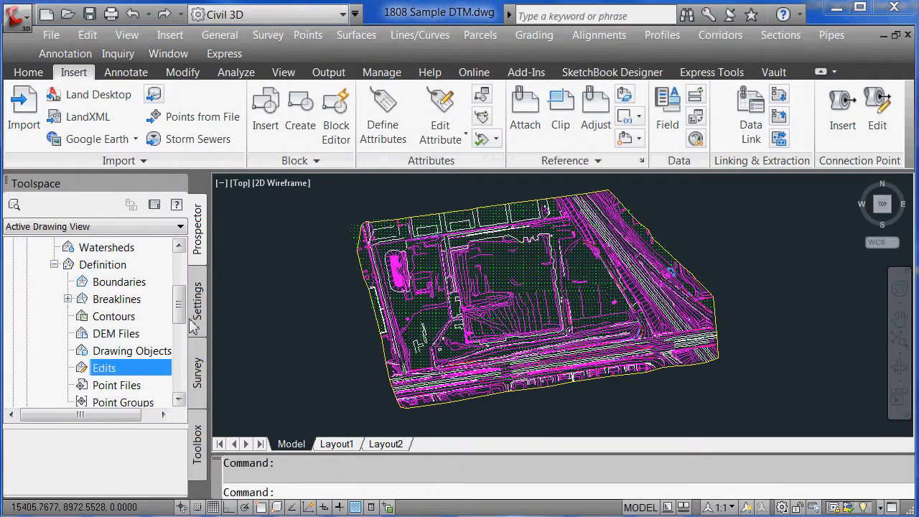
pyautogui.scroll(-1, 181, 310)
pyautogui.click(124, 320)
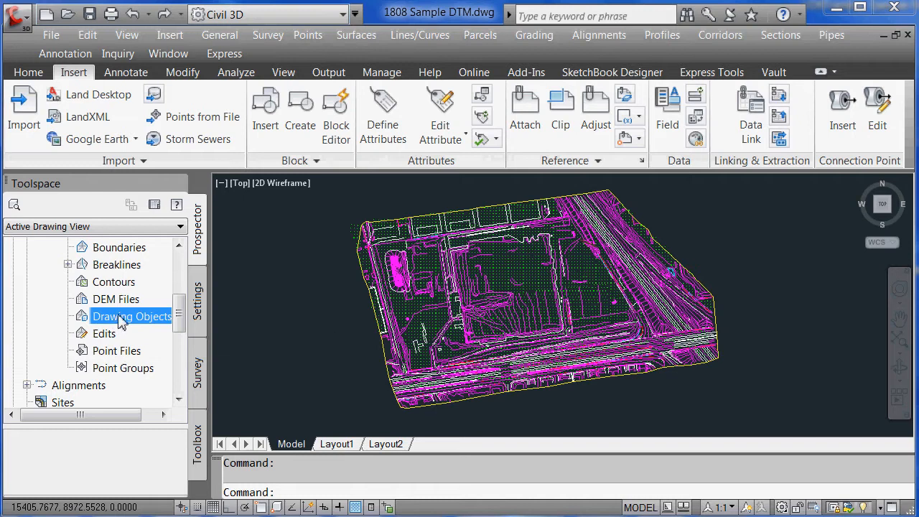
# Add the drawing's 4045 point objects to Surface1 as Points drawing objects via a window selection
pyautogui.rightClick(119, 321)
pyautogui.click(161, 324)
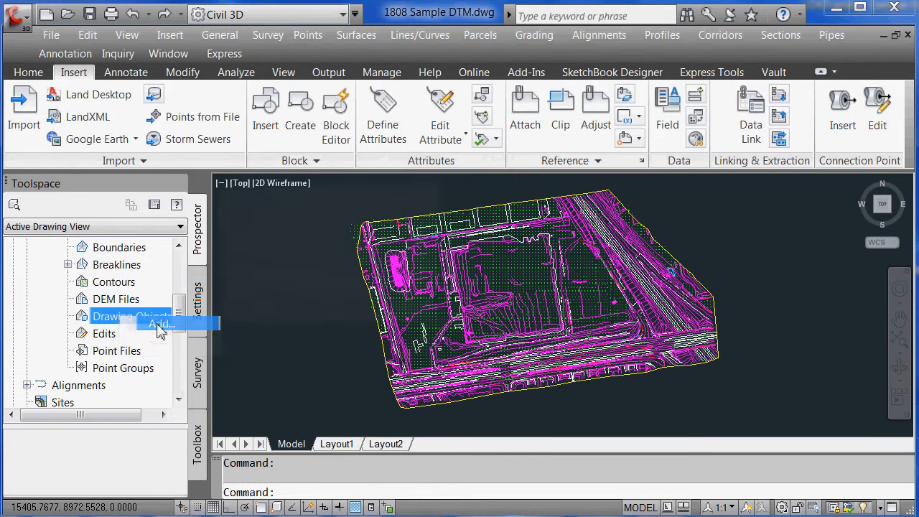
pyautogui.click(265, 219)
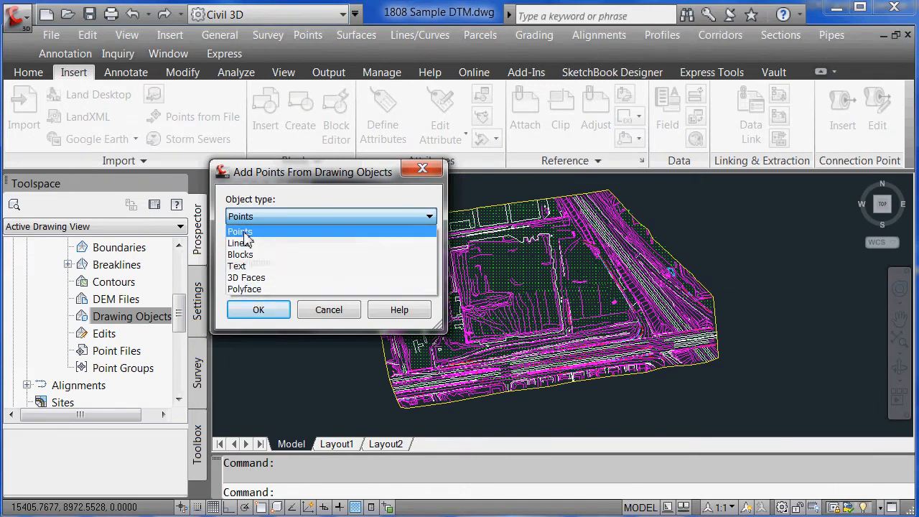
pyautogui.click(246, 233)
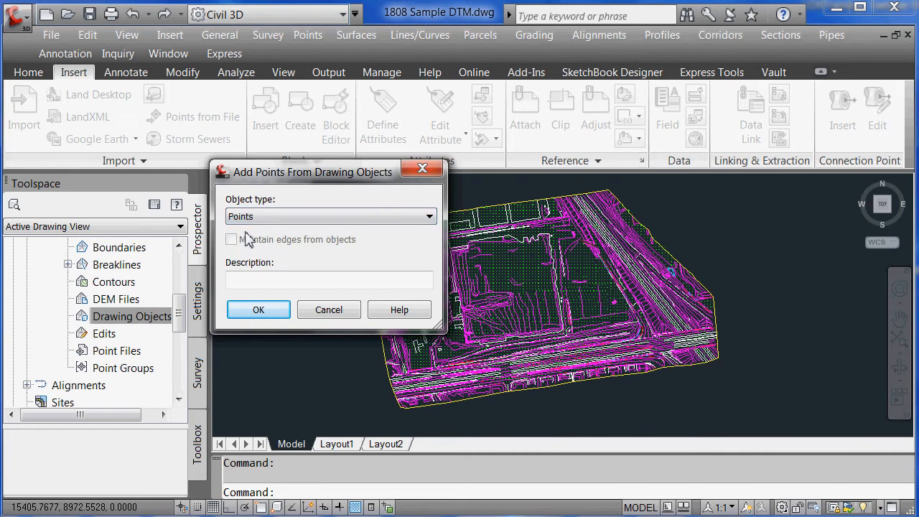
pyautogui.click(259, 310)
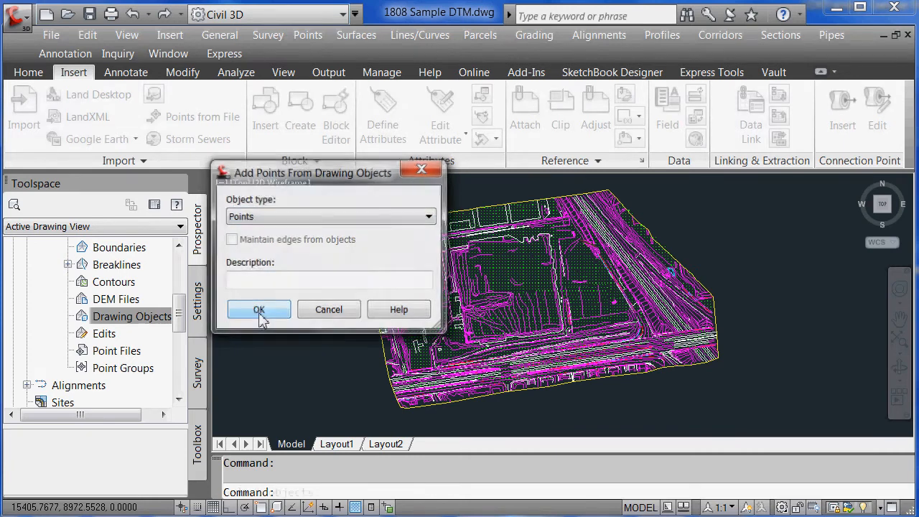
pyautogui.click(782, 188)
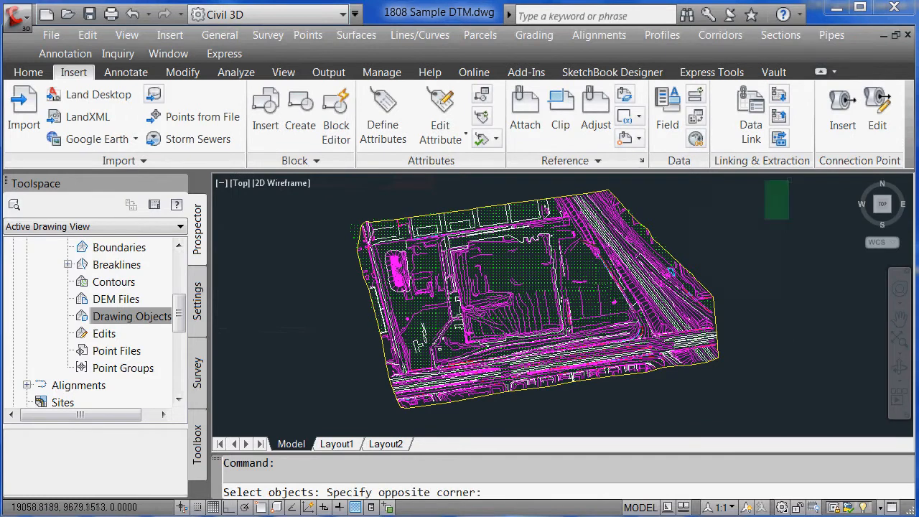
pyautogui.click(330, 415)
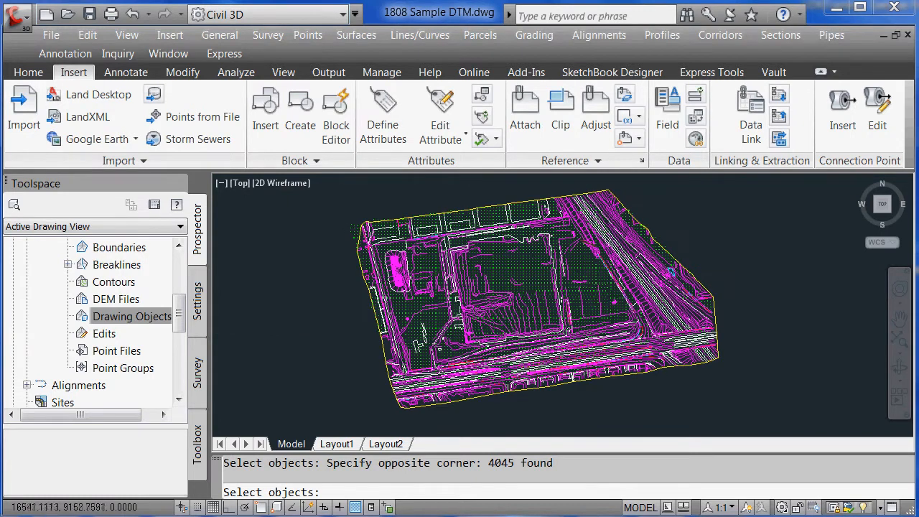
pyautogui.press('Return')
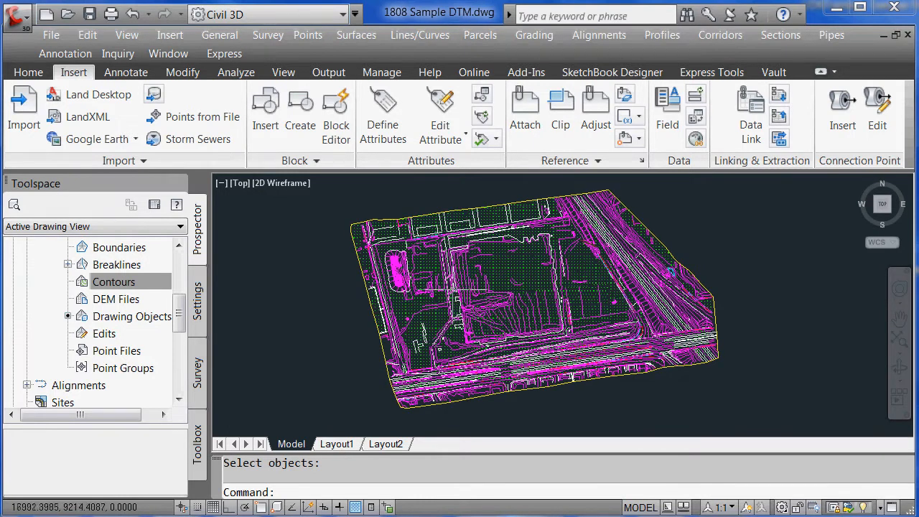
# Select Surface1 in the drawing and open its Surface Properties
pyautogui.click(655, 234)
pyautogui.click(657, 235)
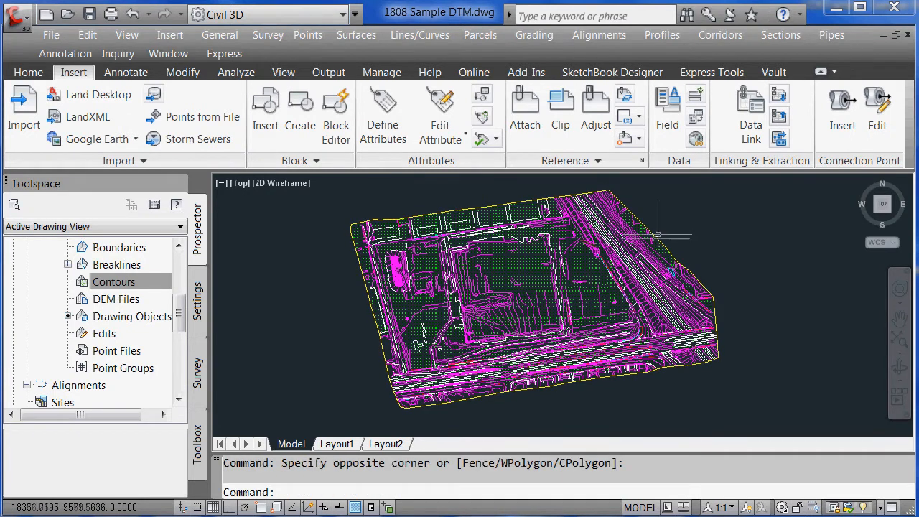
pyautogui.click(656, 239)
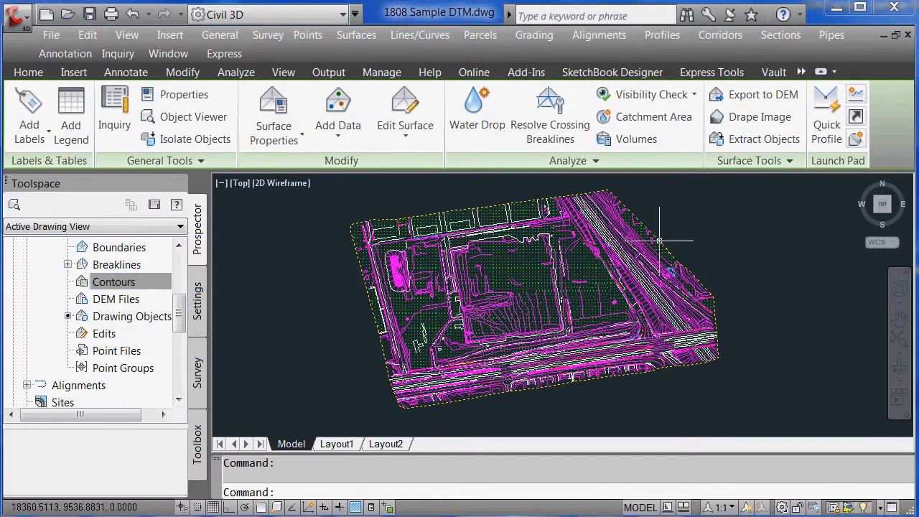
pyautogui.rightClick(659, 242)
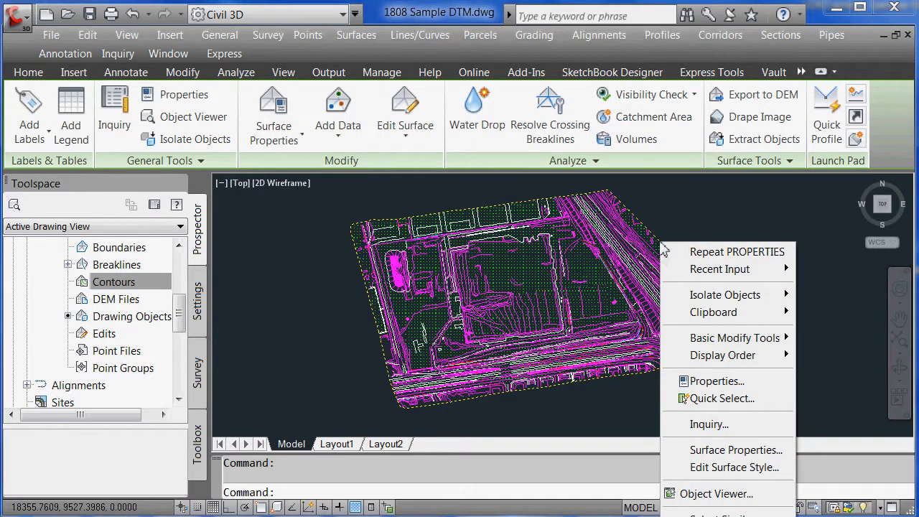
pyautogui.click(749, 451)
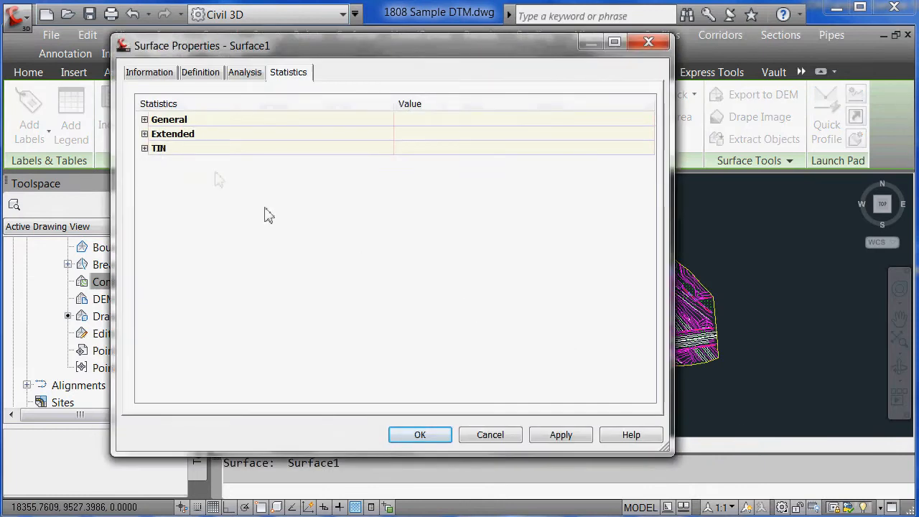
# Keep the Standard style, turn on its triangle display, and apply it to Surface1
pyautogui.click(152, 72)
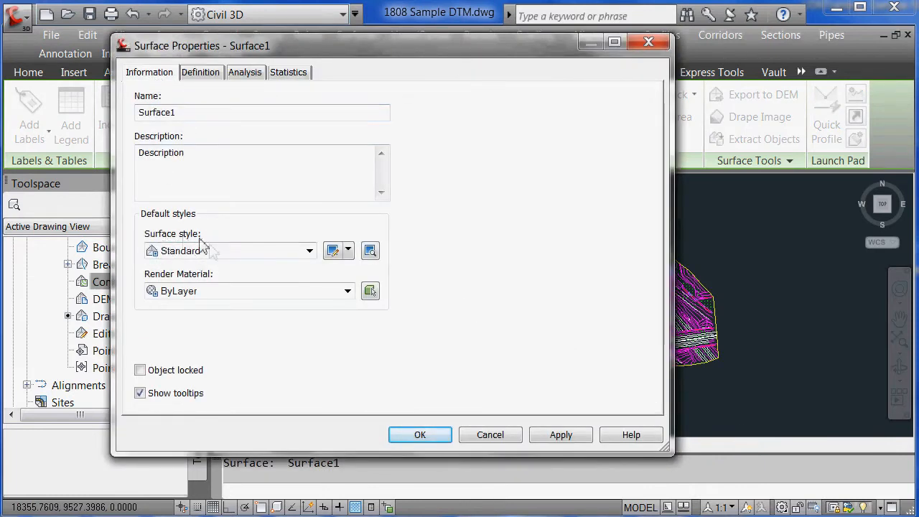
pyautogui.click(252, 255)
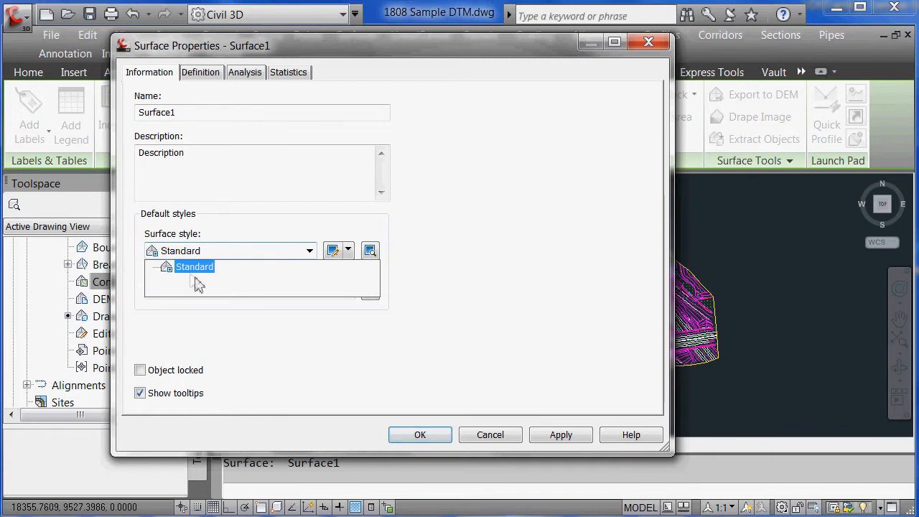
pyautogui.click(279, 257)
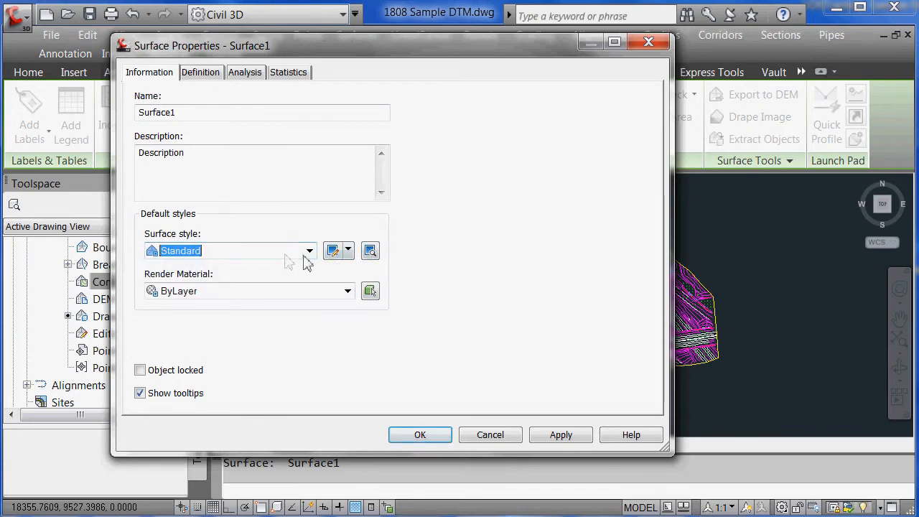
pyautogui.click(332, 252)
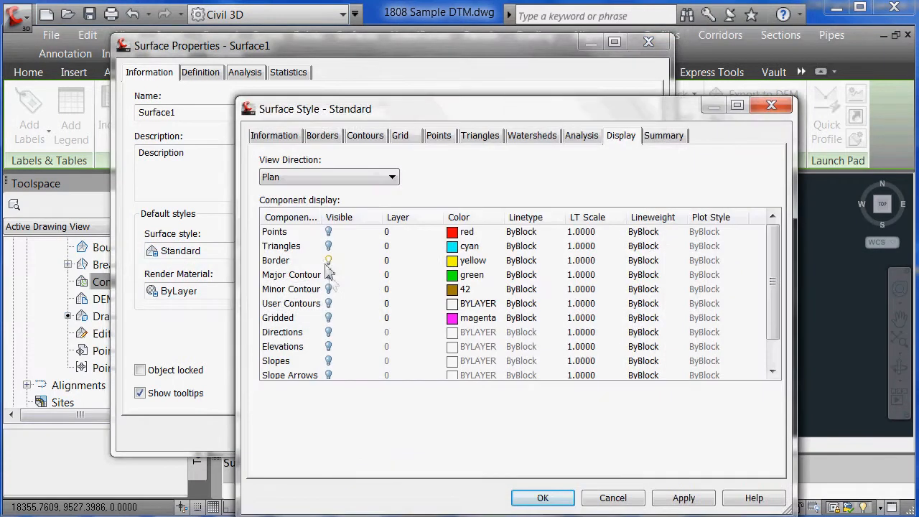
pyautogui.click(328, 245)
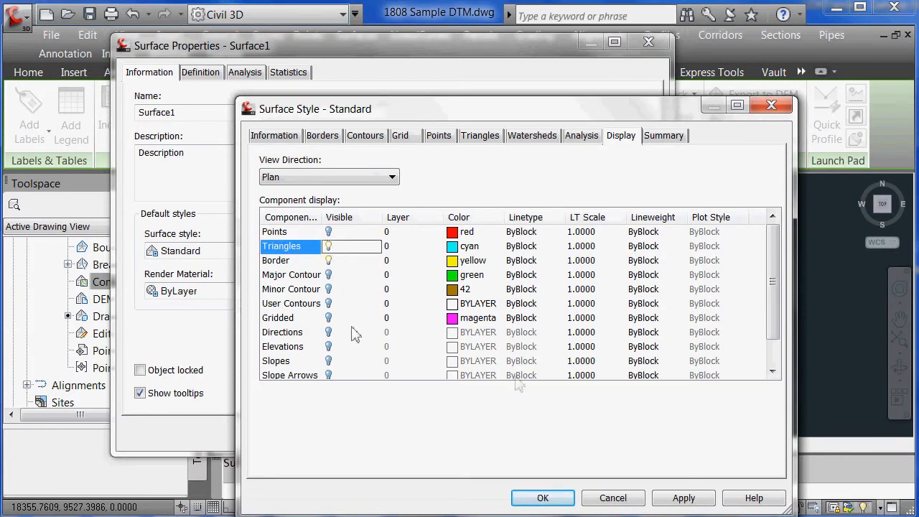
pyautogui.click(542, 497)
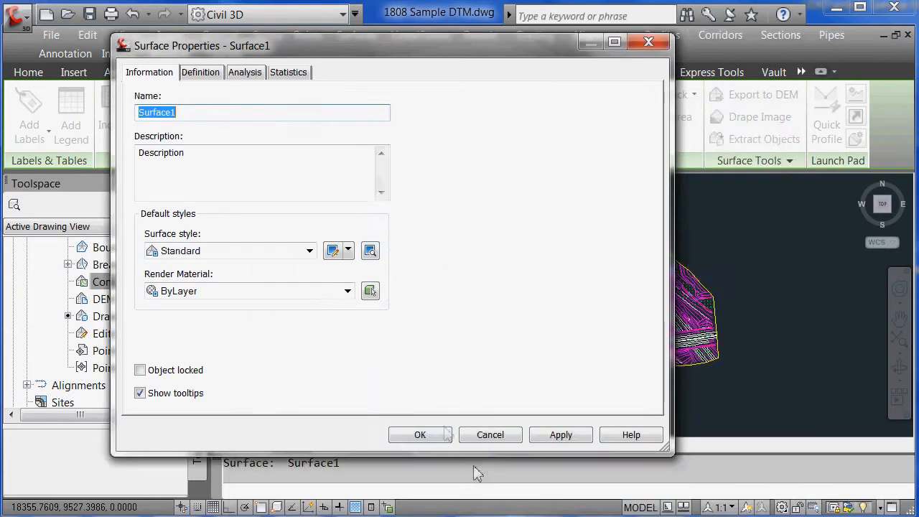
pyautogui.click(431, 435)
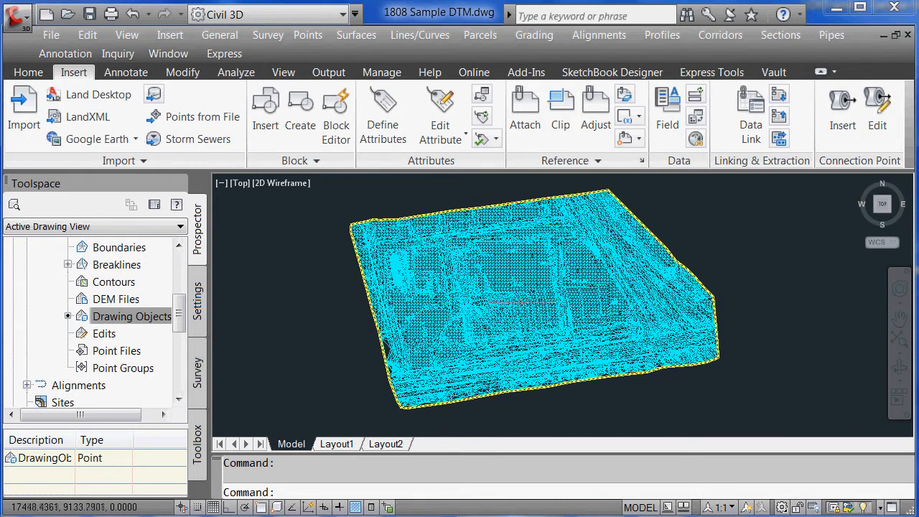
pyautogui.click(518, 301)
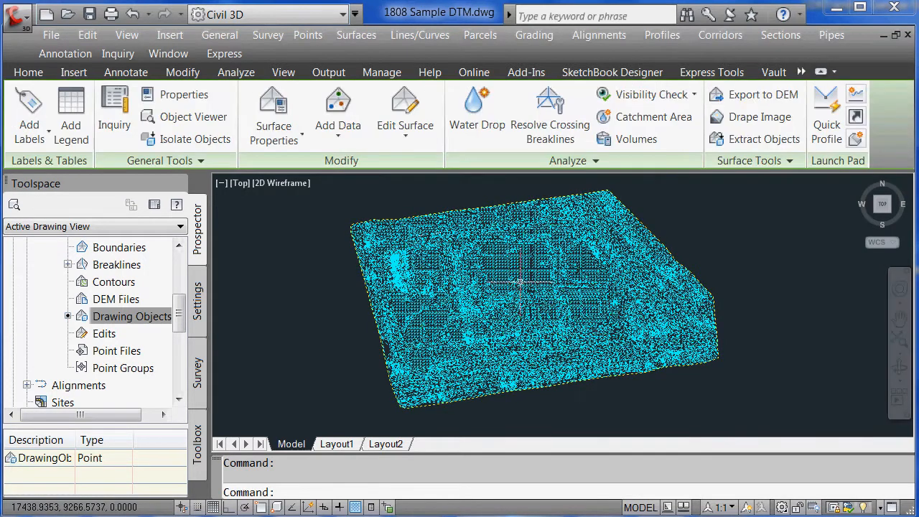
# Turn off Triangles in Surface1's Standard style so only the contours and border show
pyautogui.rightClick(518, 283)
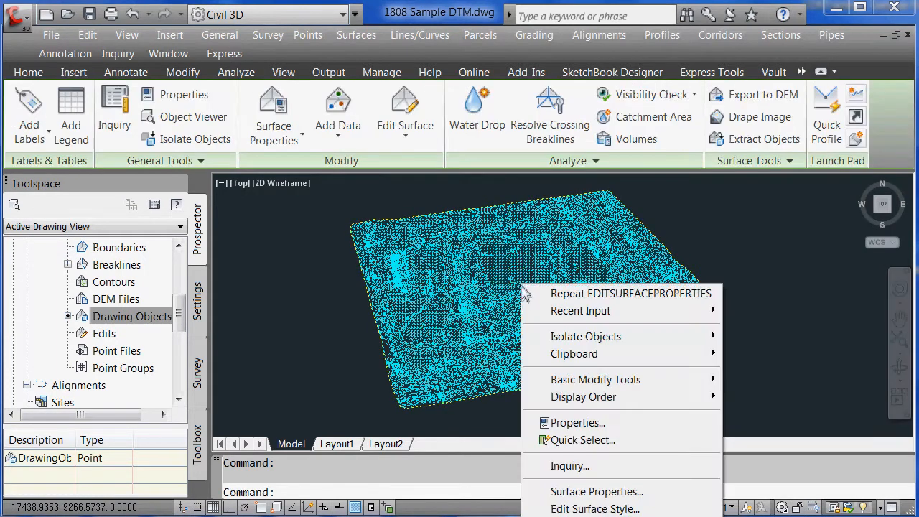
pyautogui.click(601, 493)
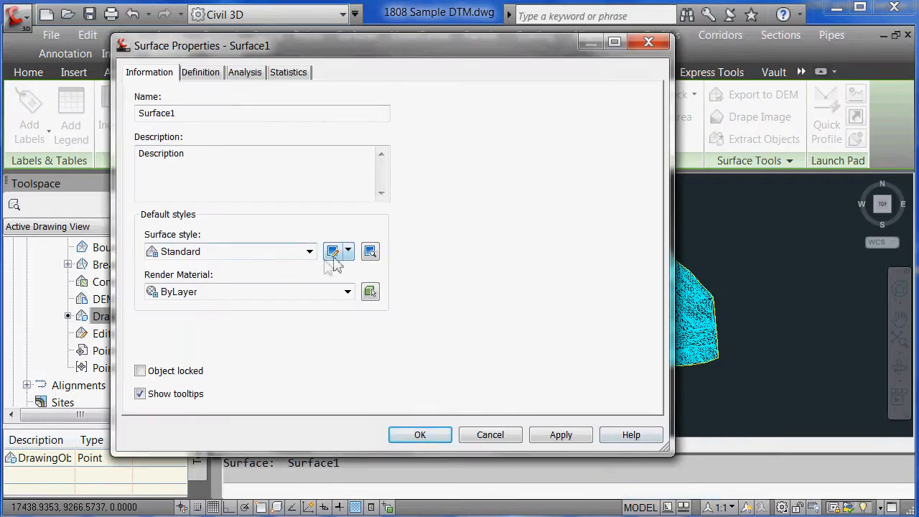
pyautogui.click(332, 253)
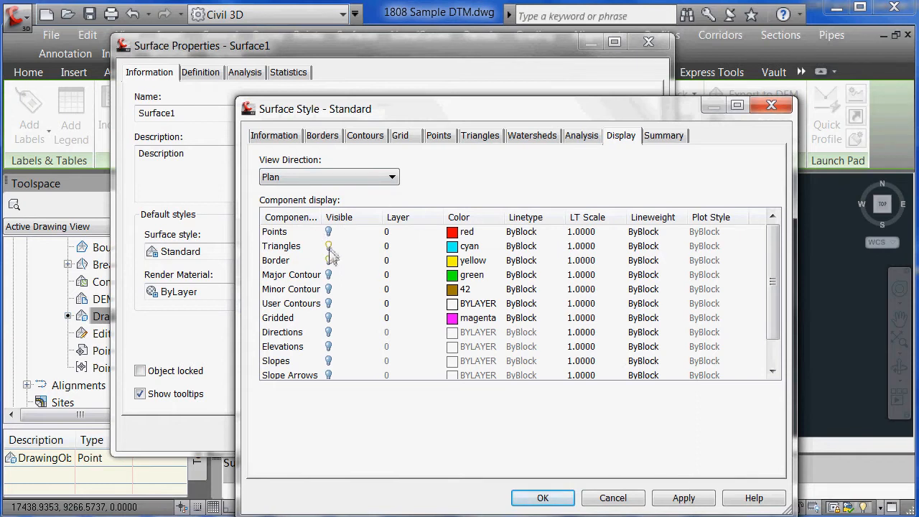
pyautogui.click(329, 247)
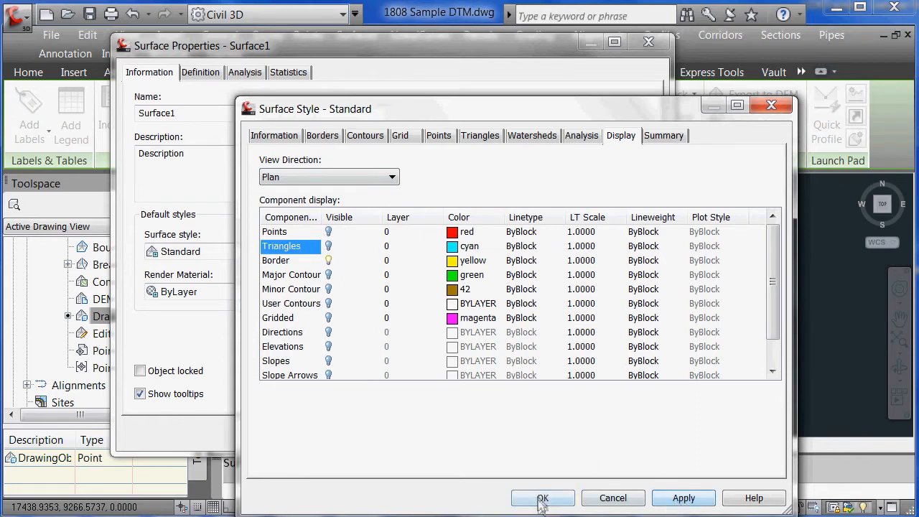
pyautogui.click(542, 497)
pyautogui.click(439, 433)
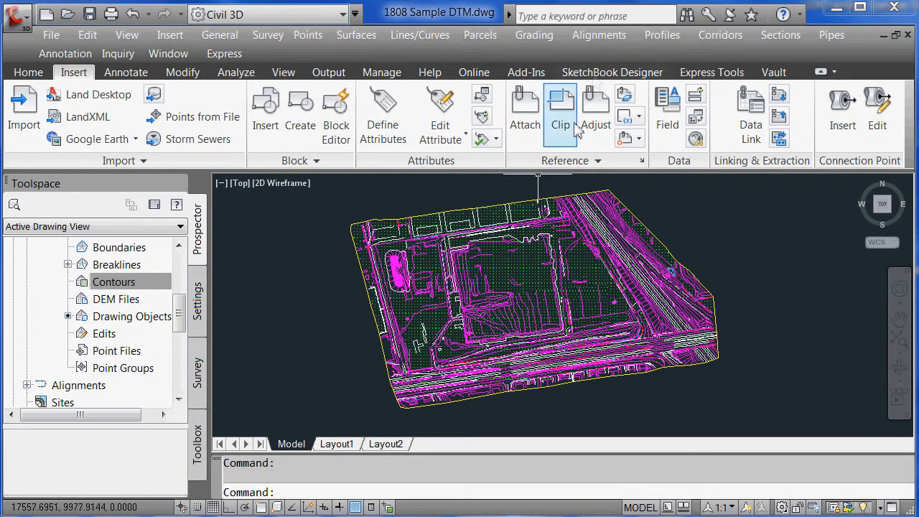
# Start a new alignment by layout, keeping the Standard alignment style
pyautogui.click(602, 38)
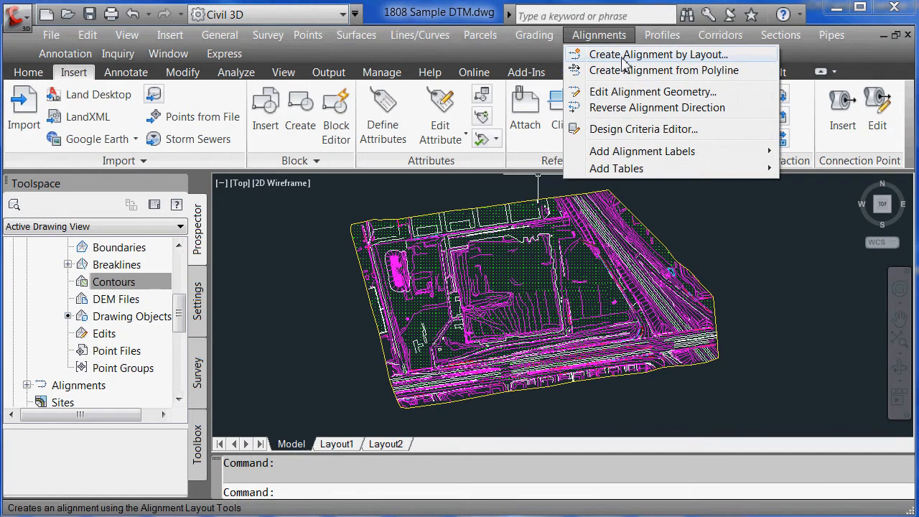
pyautogui.click(624, 58)
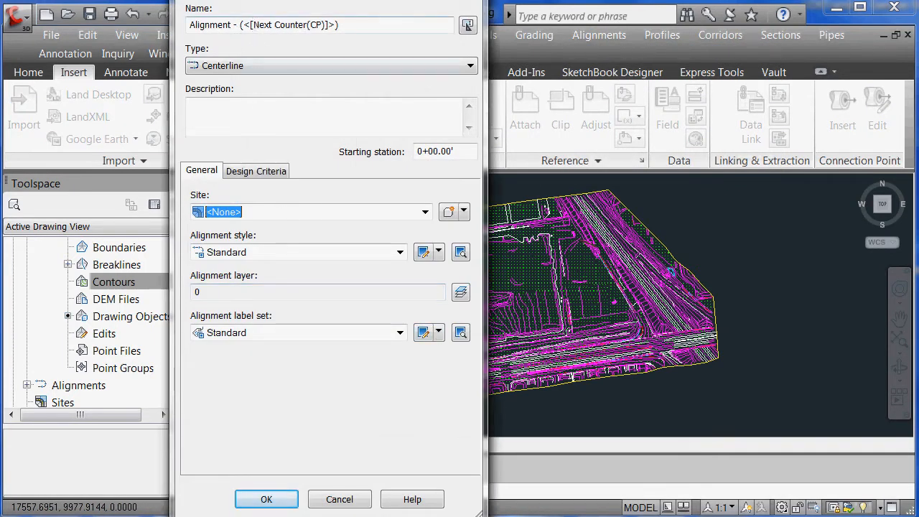
pyautogui.moveTo(289, 0); pyautogui.dragTo(270, 30)
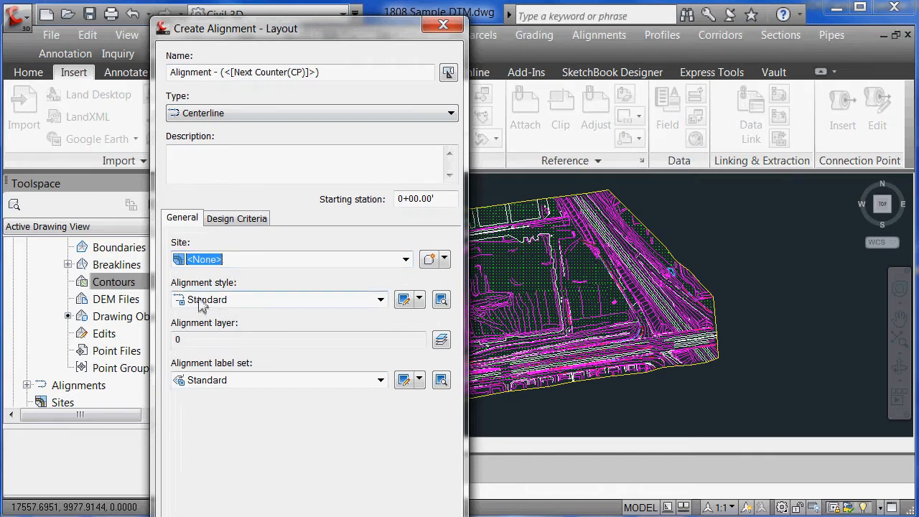
pyautogui.click(225, 303)
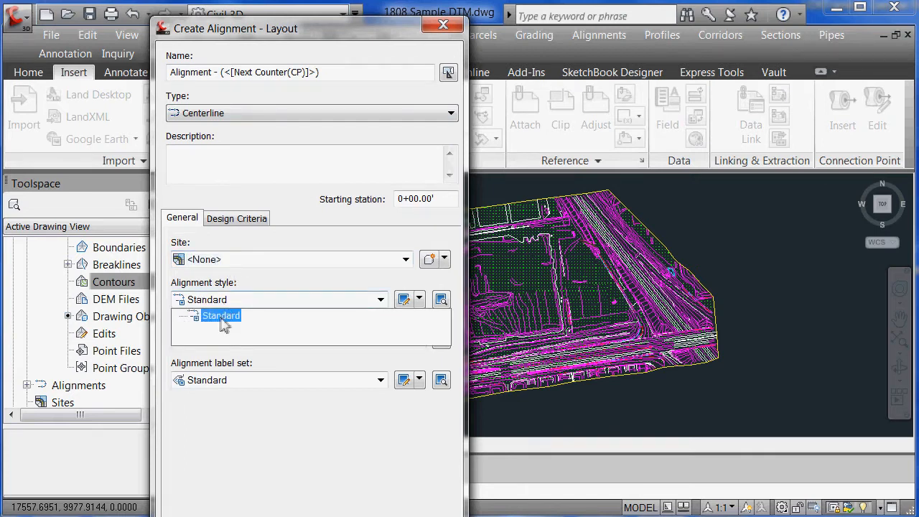
pyautogui.click(224, 317)
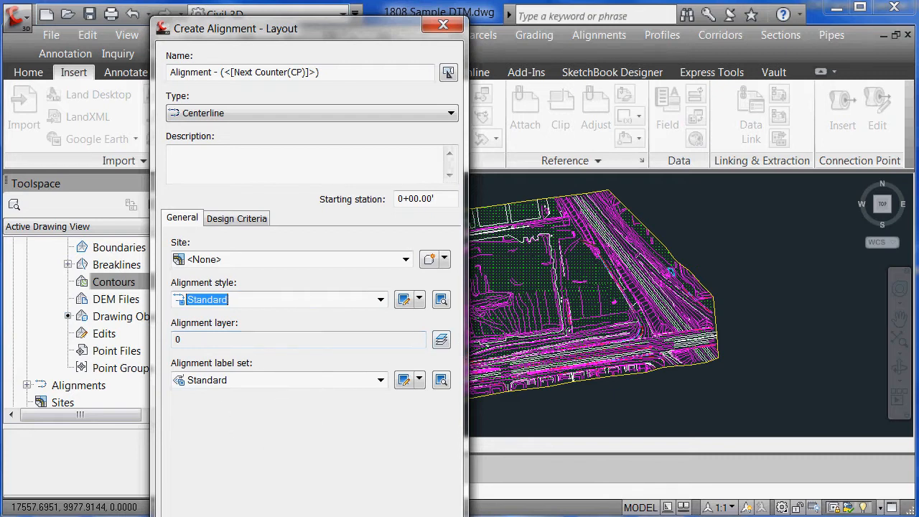
pyautogui.press('Return')
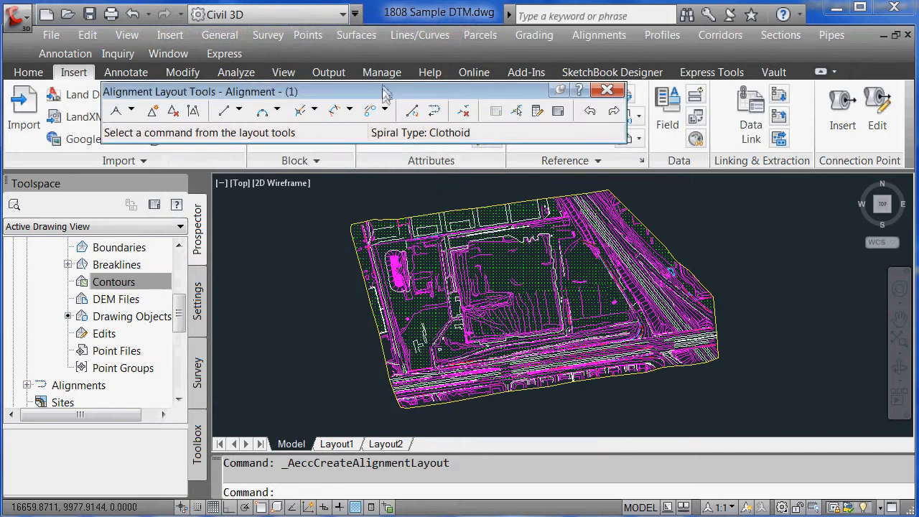
# Draw the alignment as tangents with curves through a start, bend and end point
pyautogui.moveTo(384, 91); pyautogui.dragTo(564, 157)
pyautogui.click(312, 176)
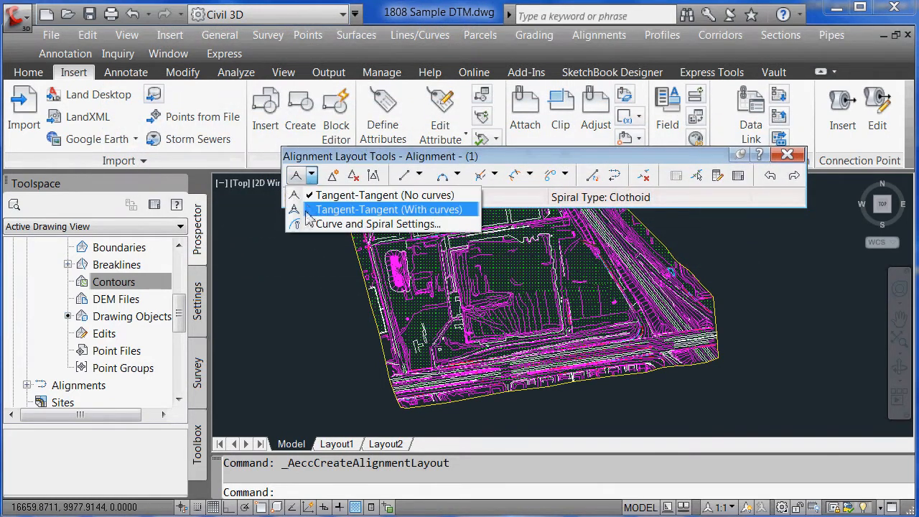
pyautogui.click(323, 211)
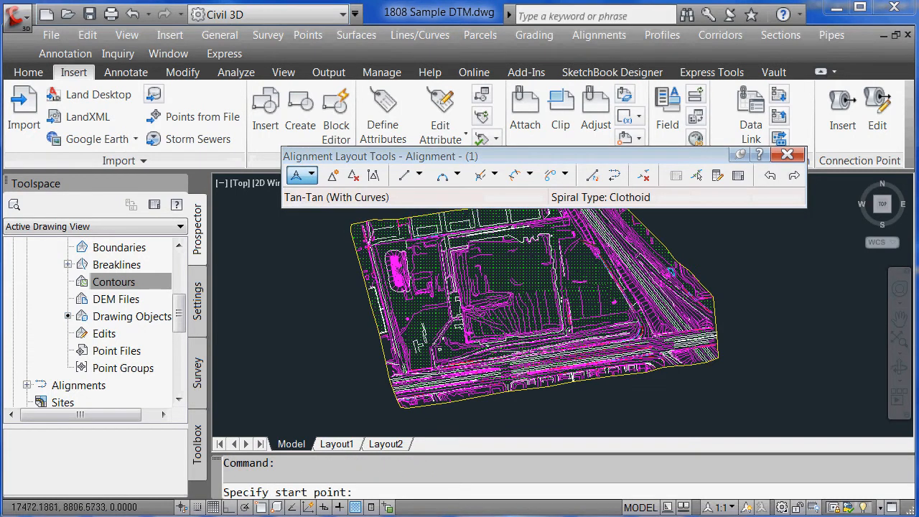
pyautogui.click(531, 345)
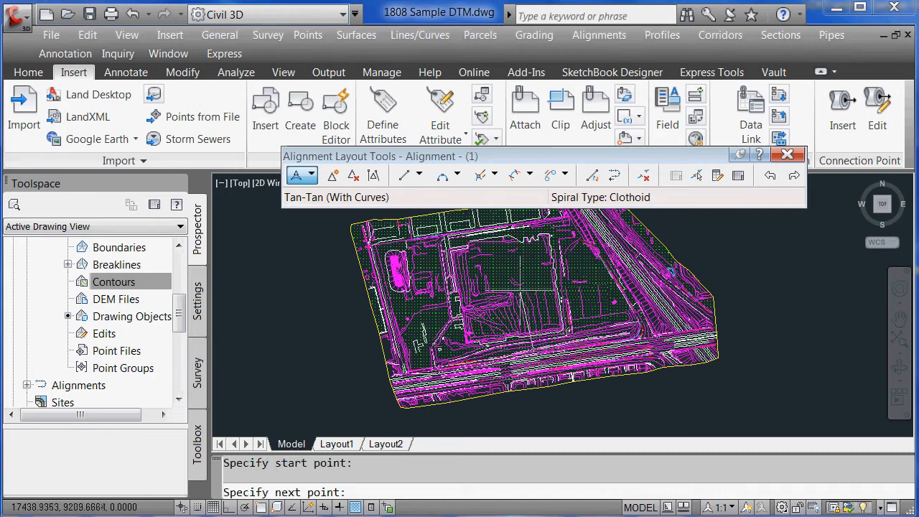
pyautogui.click(523, 281)
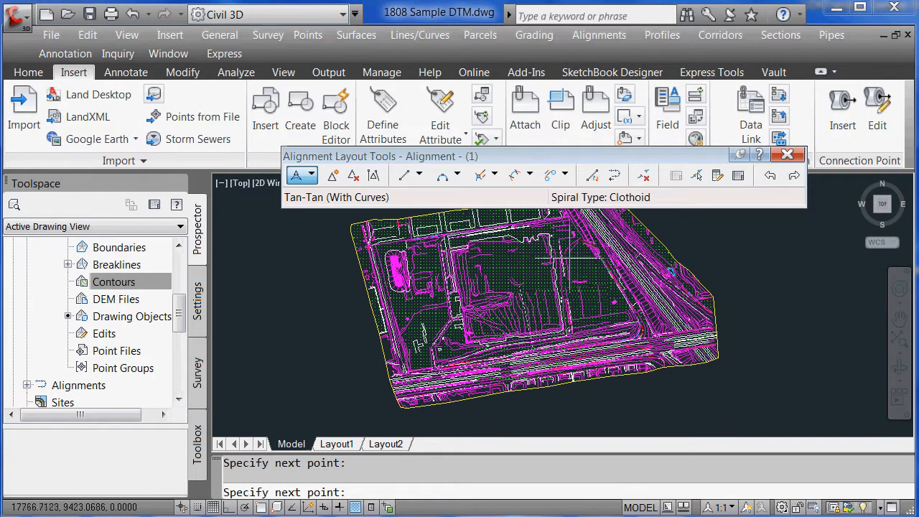
pyautogui.click(603, 262)
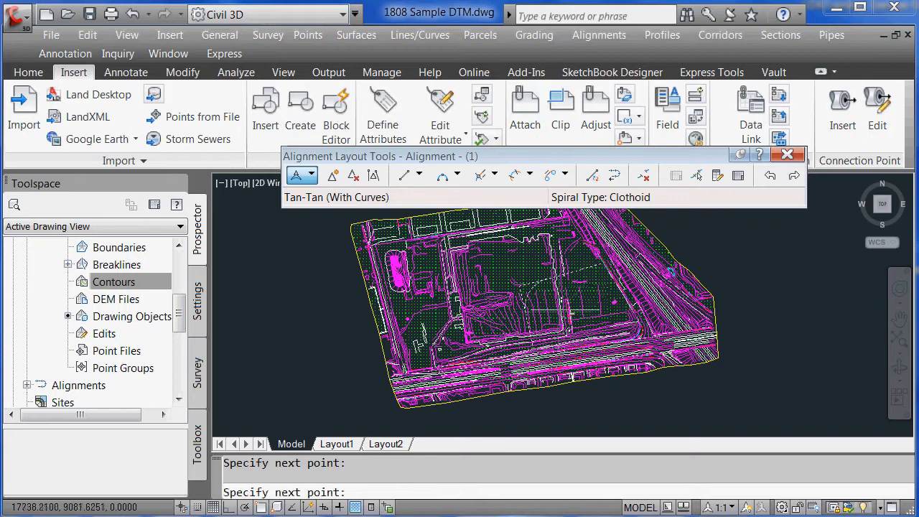
pyautogui.press('Return')
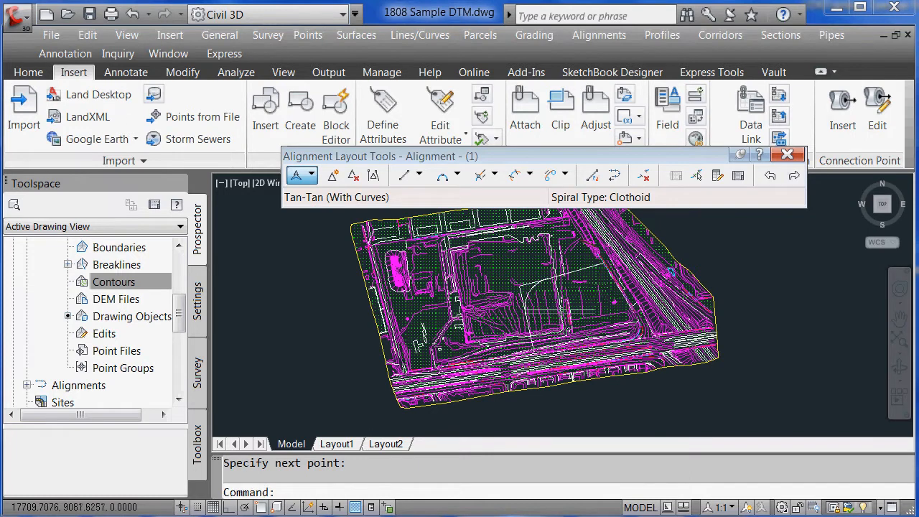
pyautogui.click(786, 156)
# Zoom Window onto the new alignment and select it briefly to inspect it
pyautogui.write('z')
pyautogui.press('Return')
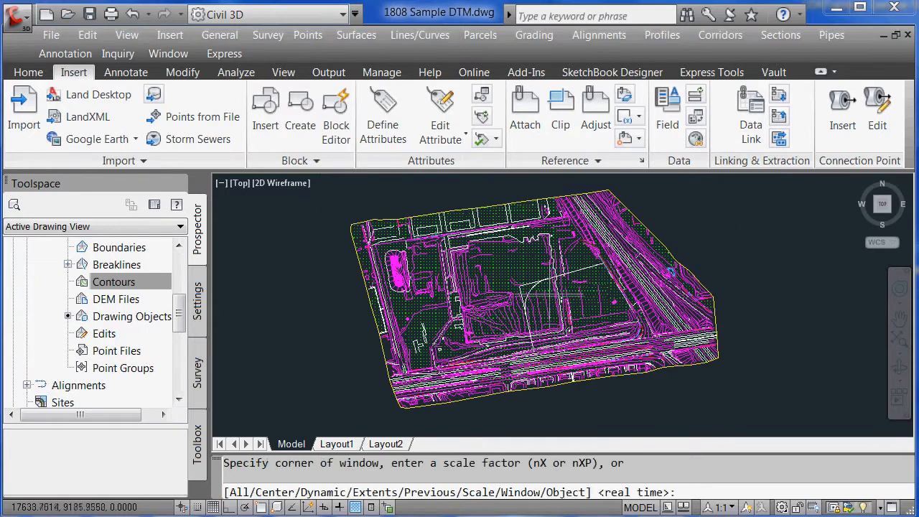
pyautogui.write('w')
pyautogui.press('Return')
pyautogui.click(495, 249)
pyautogui.click(639, 357)
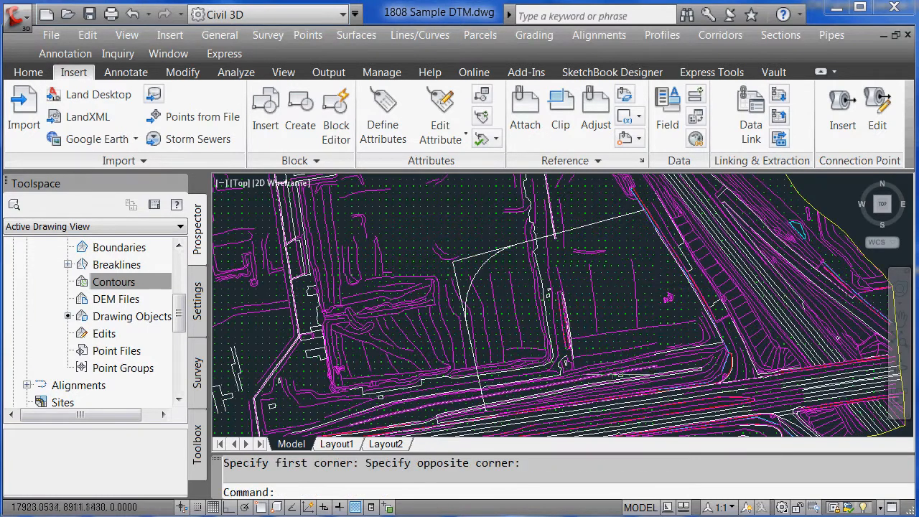
pyautogui.click(479, 381)
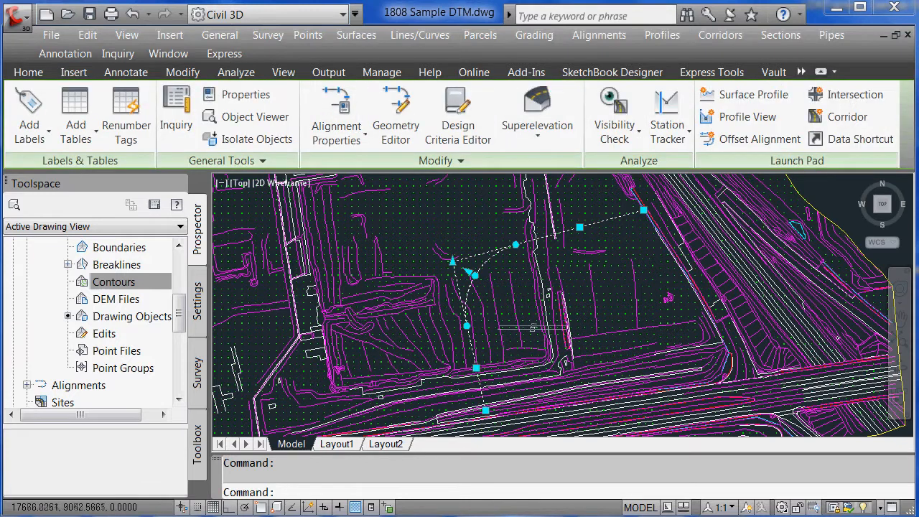
pyautogui.press('Escape')
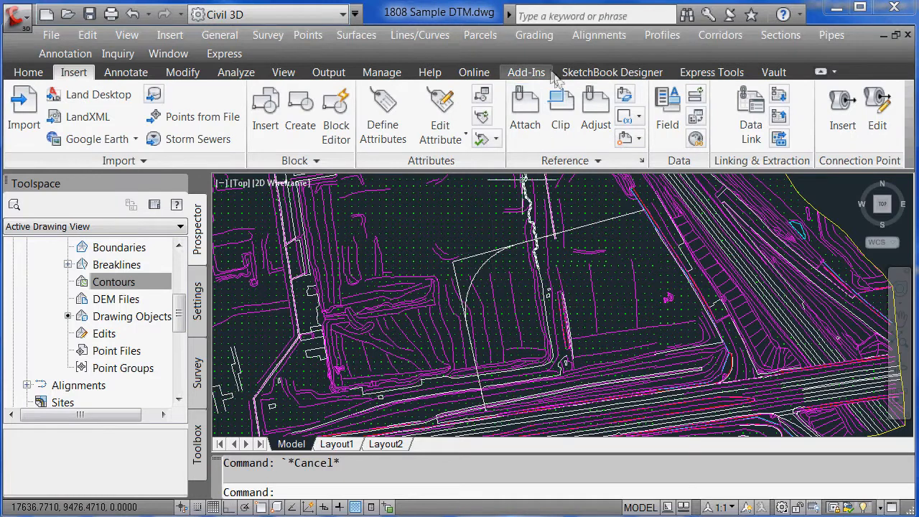
# Create a profile from surface along Alignment - (1), adding the Surface1 ground profile
pyautogui.click(662, 35)
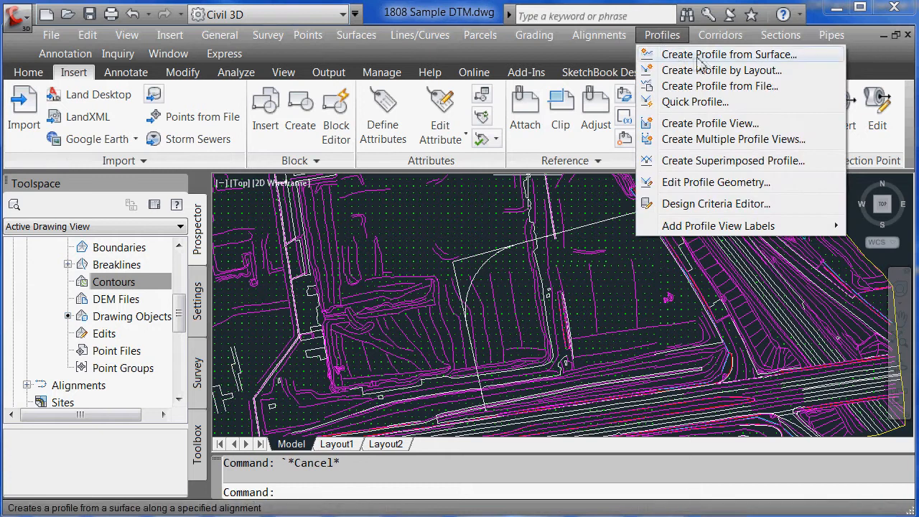
pyautogui.click(763, 59)
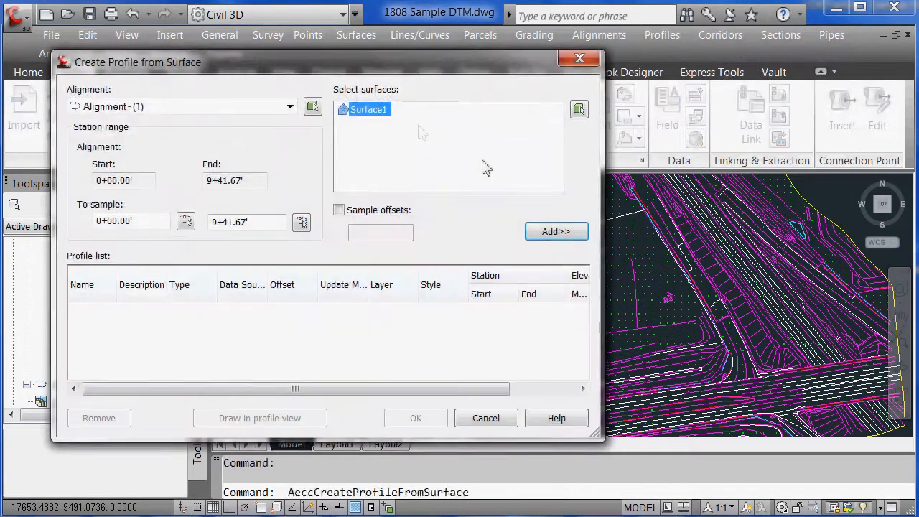
pyautogui.moveTo(384, 65); pyautogui.dragTo(529, 75)
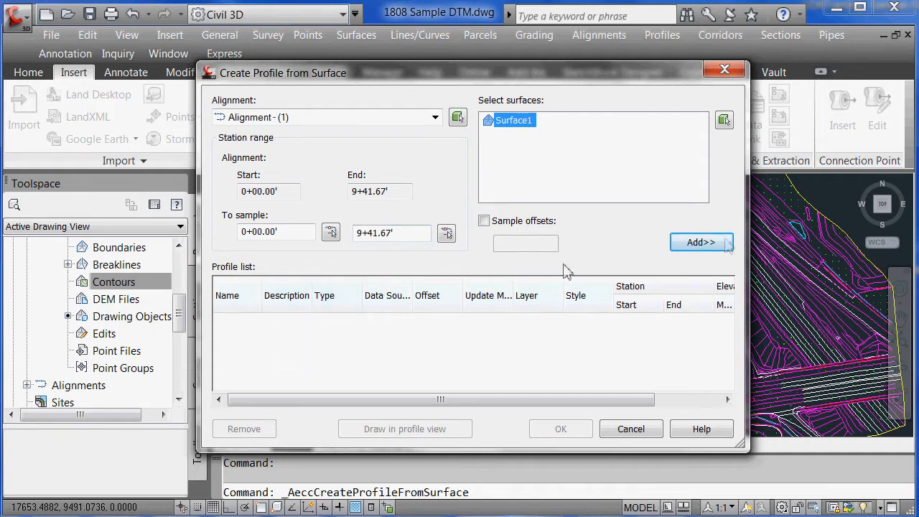
pyautogui.click(701, 242)
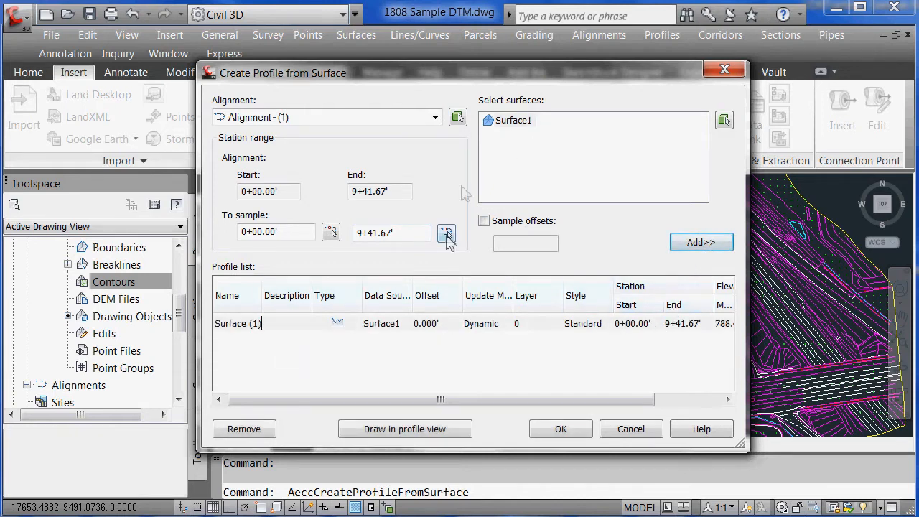
# Step through the profile view wizard with default settings and create the profile view
pyautogui.click(428, 431)
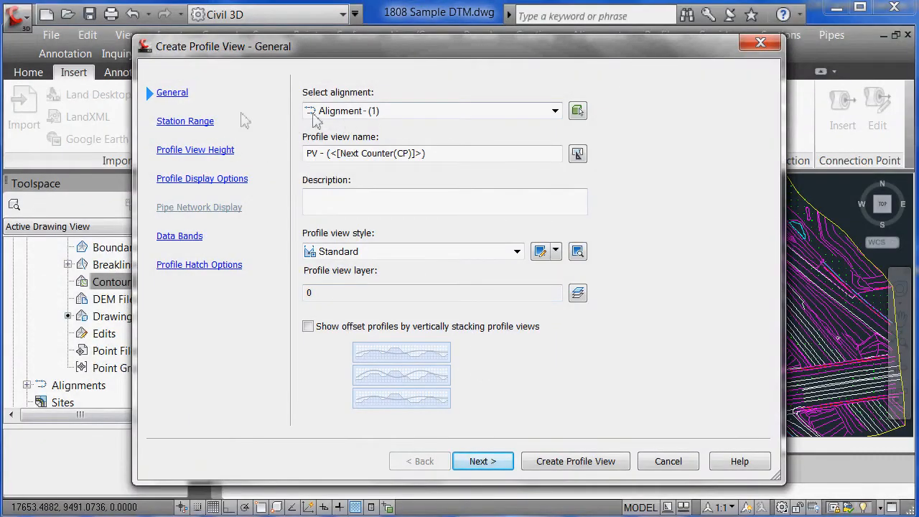
pyautogui.click(482, 461)
pyautogui.click(483, 461)
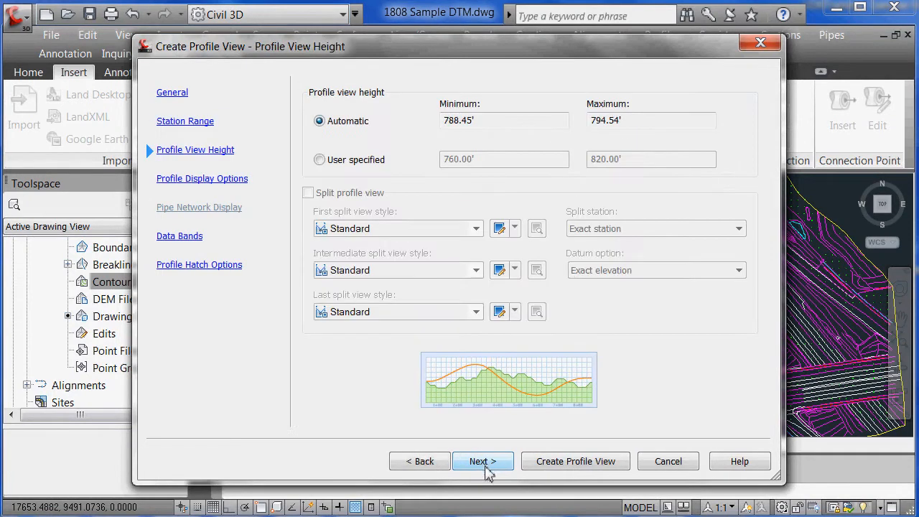
pyautogui.click(489, 467)
pyautogui.click(488, 467)
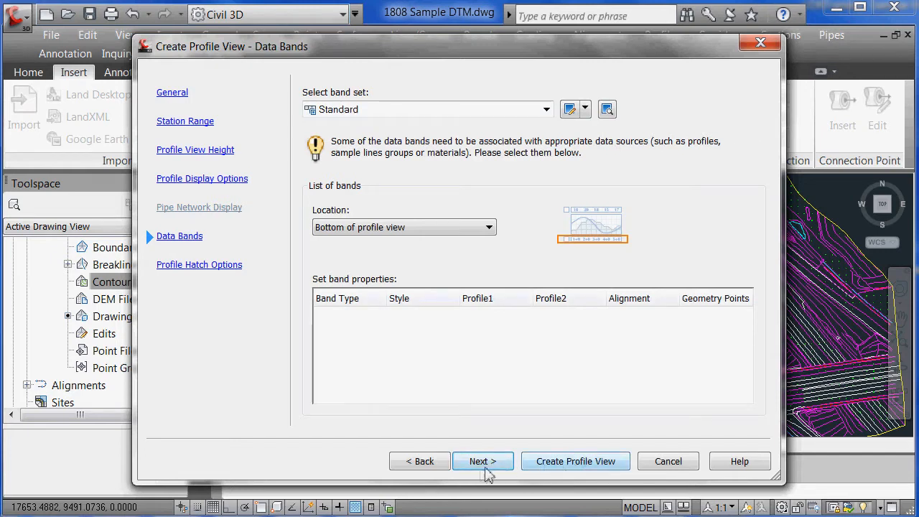
pyautogui.click(485, 467)
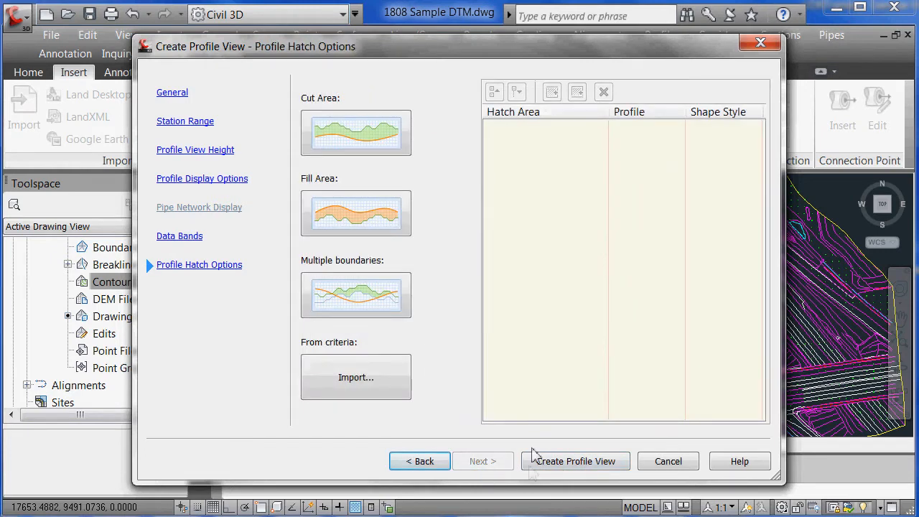
pyautogui.click(562, 463)
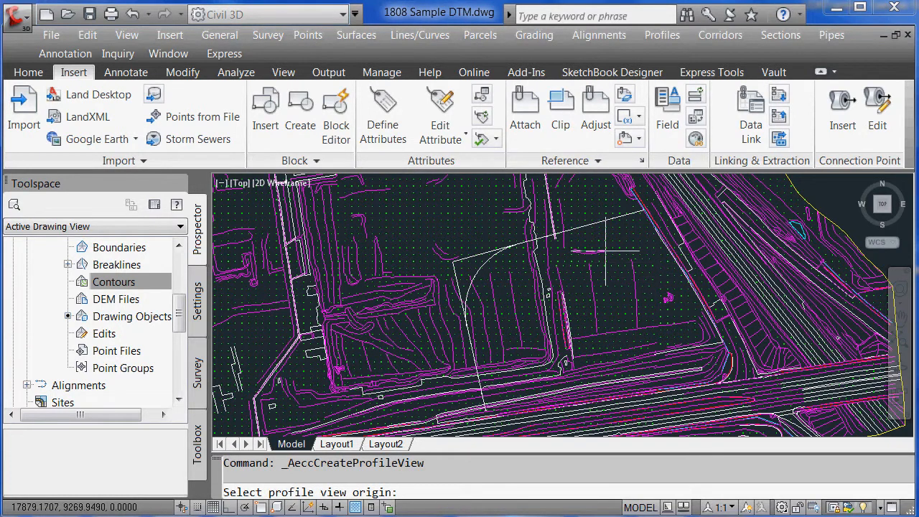
# Use transparent 'zoom Dynamic to see the site, then set the profile view origin to its right
pyautogui.write("'")
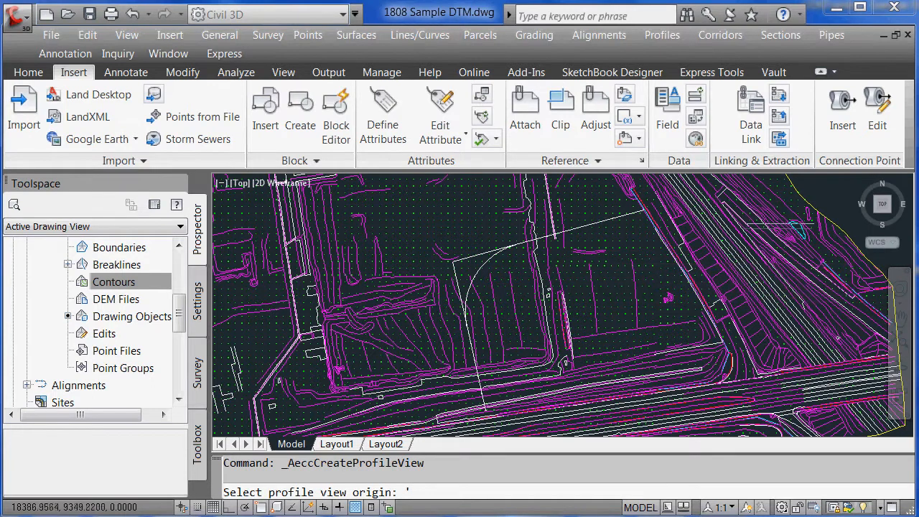
pyautogui.write('zoom')
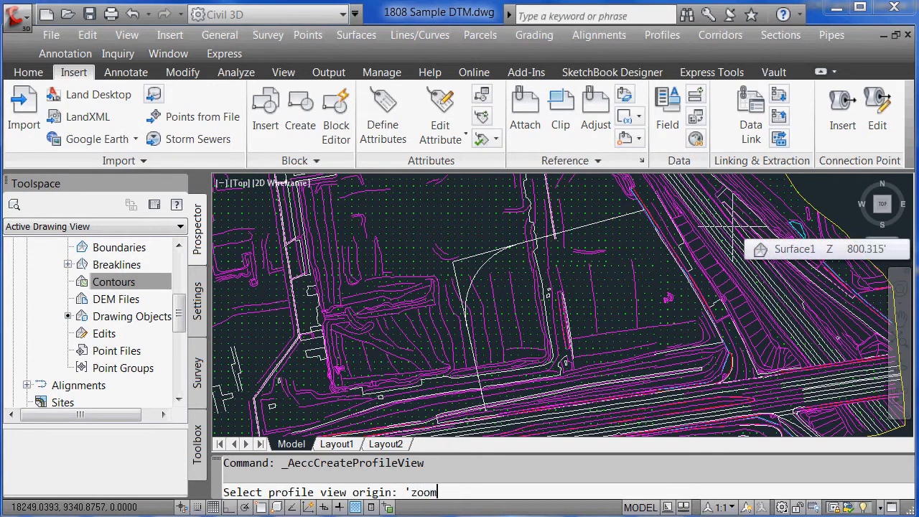
pyautogui.press('Return')
pyautogui.write('d')
pyautogui.press('Return')
pyautogui.click(626, 205)
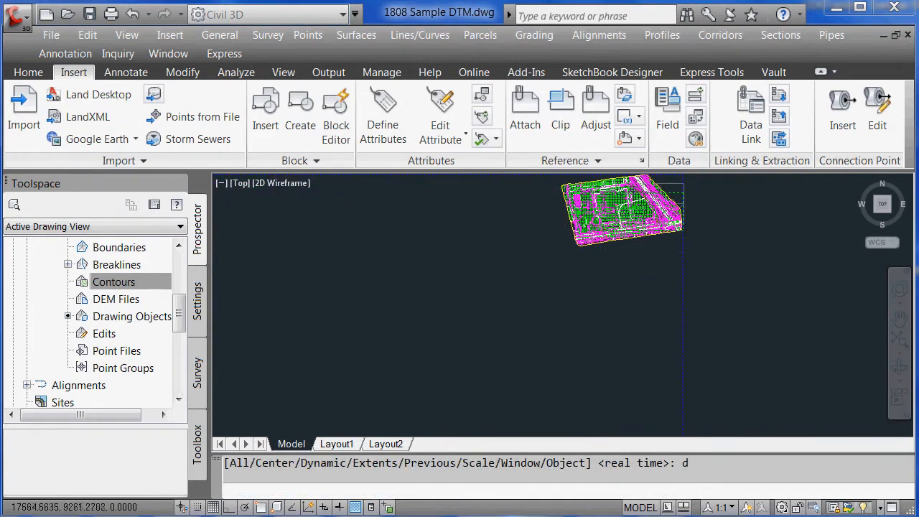
pyautogui.click(771, 210)
pyautogui.press('Return')
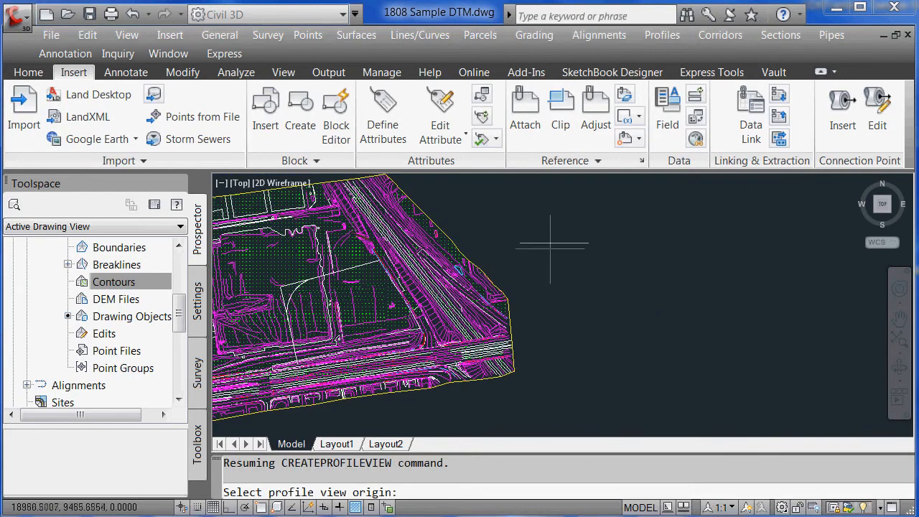
pyautogui.click(554, 245)
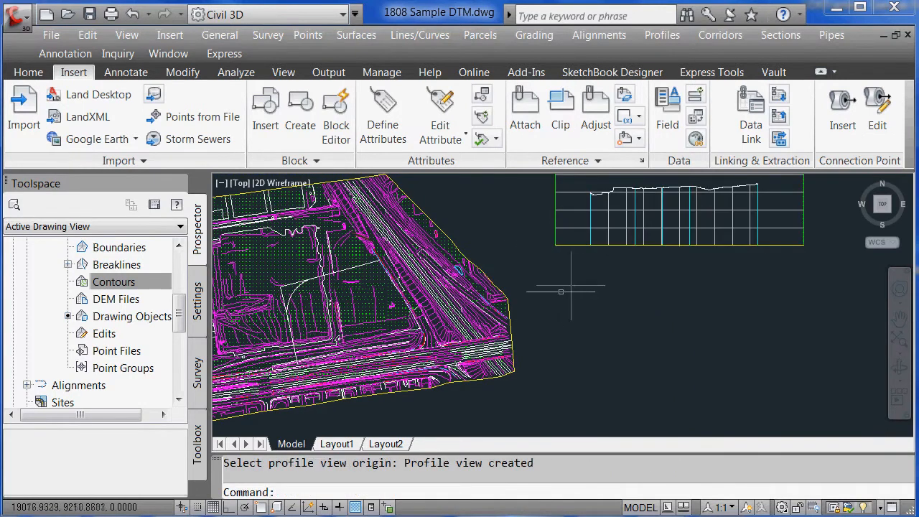
# Pan and zoom Window onto the new profile view's grid
pyautogui.write('p')
pyautogui.press('Return')
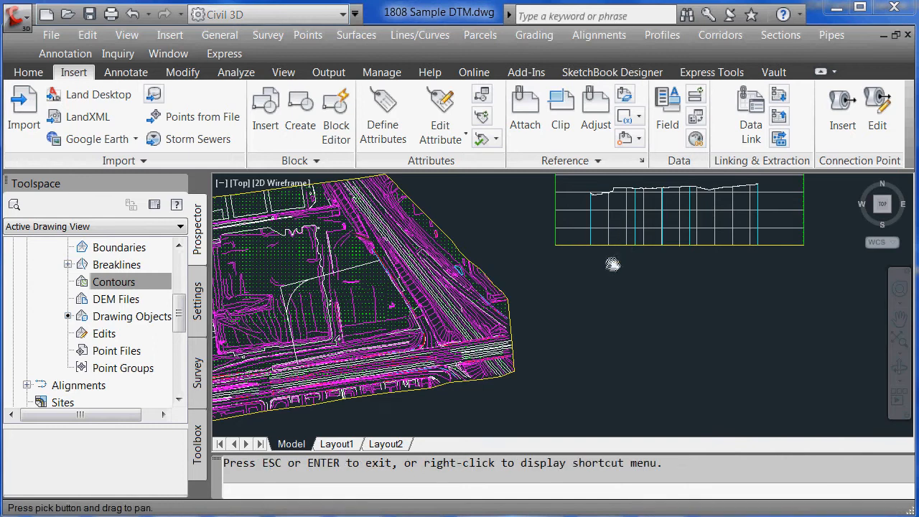
pyautogui.moveTo(611, 263)
pyautogui.mouseDown()
pyautogui.moveTo(574, 312)
pyautogui.moveTo(594, 283)
pyautogui.mouseUp()
pyautogui.press('Escape')
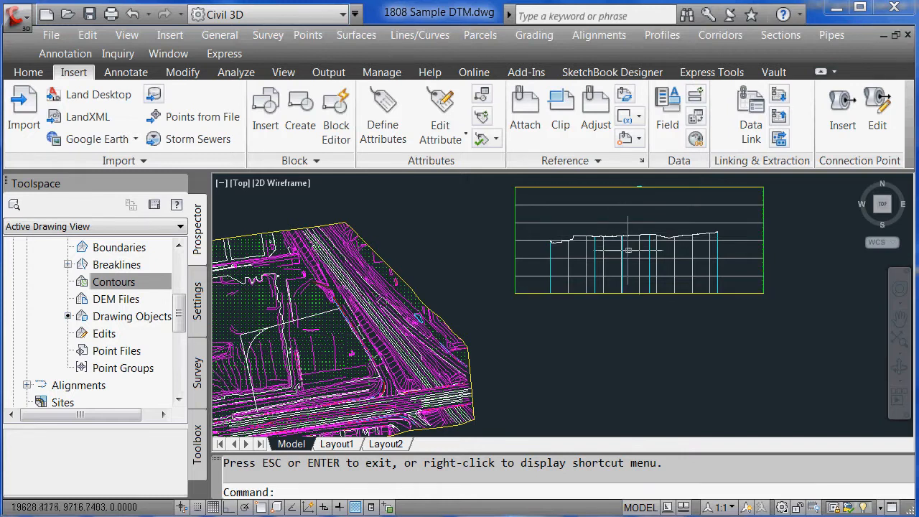
pyautogui.write('z')
pyautogui.press('Return')
pyautogui.write('w')
pyautogui.press('Return')
pyautogui.click(533, 206)
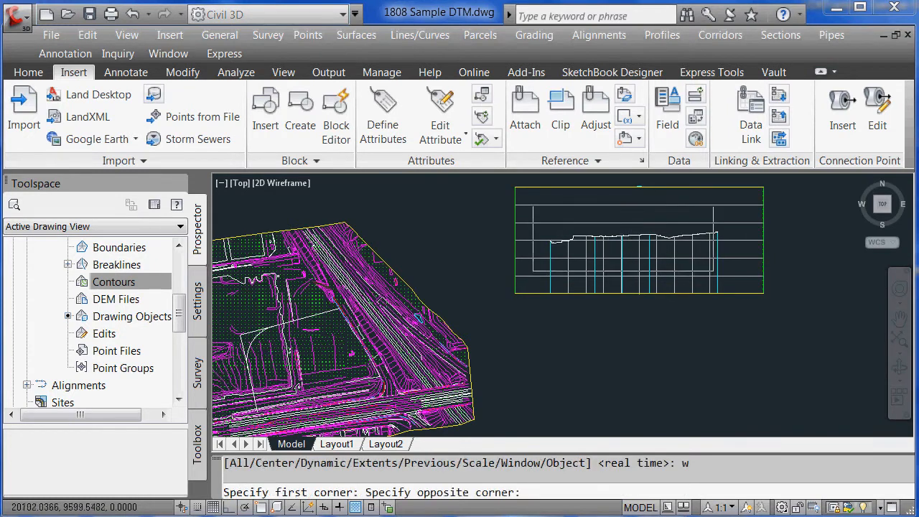
pyautogui.click(749, 285)
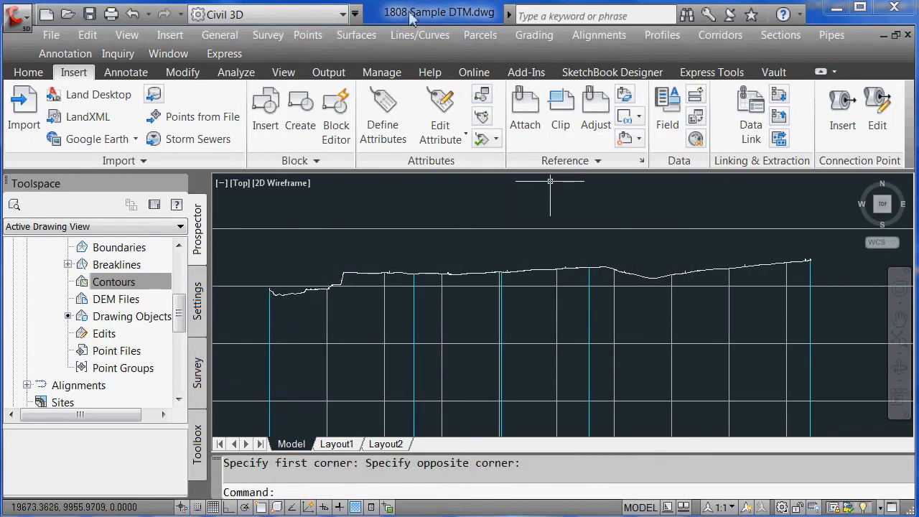
# Start a Layout profile on the profile view, accepting the default Standard settings
pyautogui.click(663, 38)
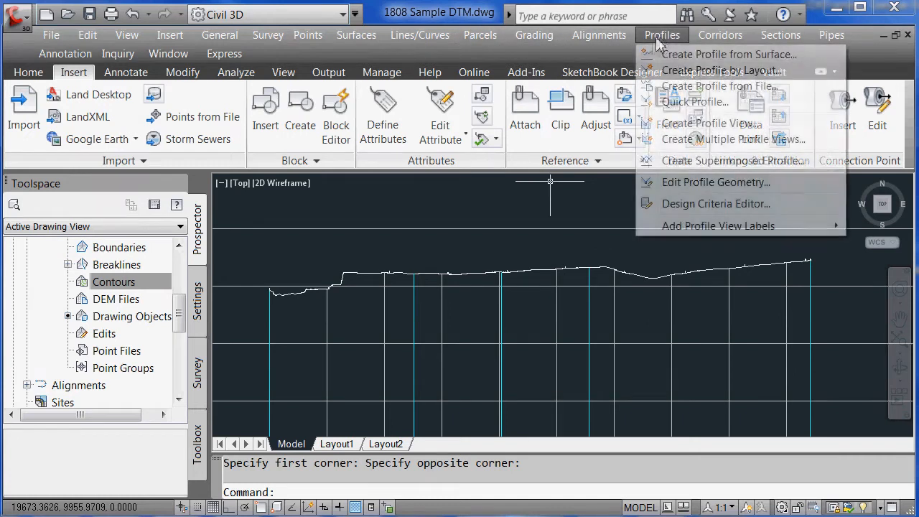
pyautogui.click(689, 71)
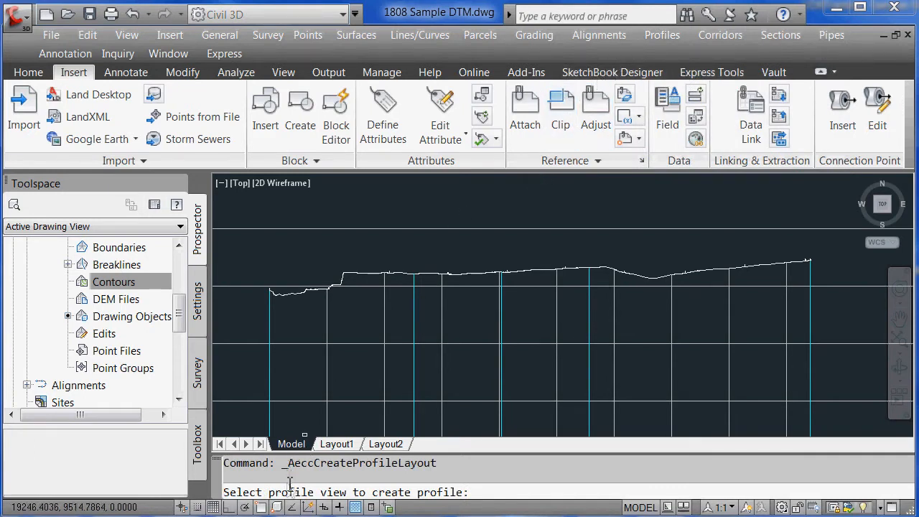
pyautogui.click(473, 285)
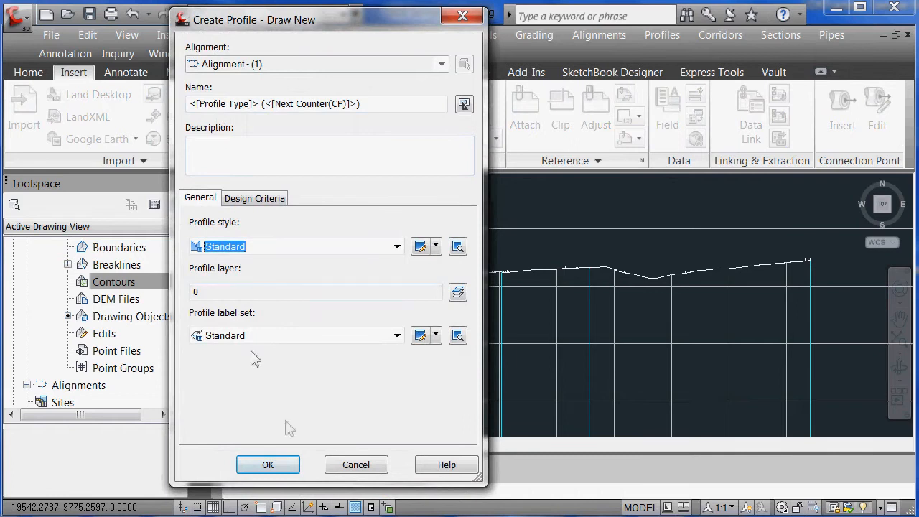
pyautogui.click(268, 466)
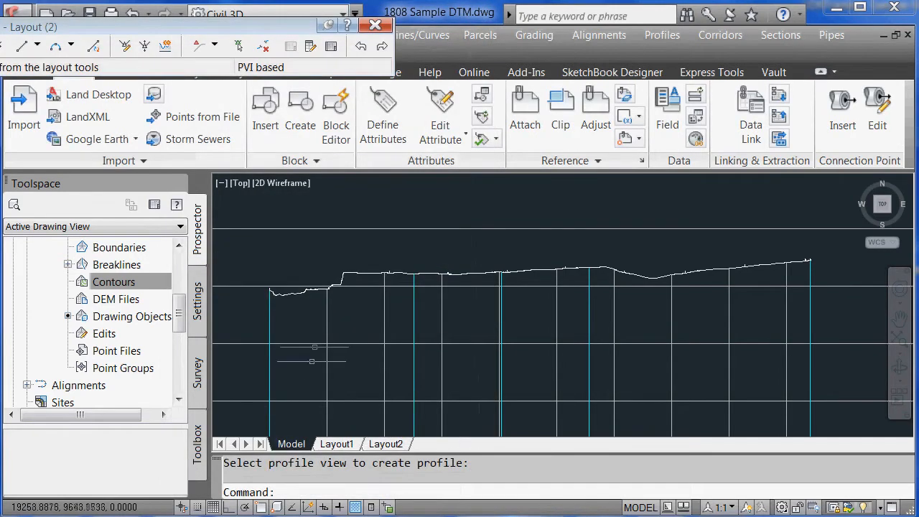
pyautogui.moveTo(244, 34); pyautogui.dragTo(644, 197)
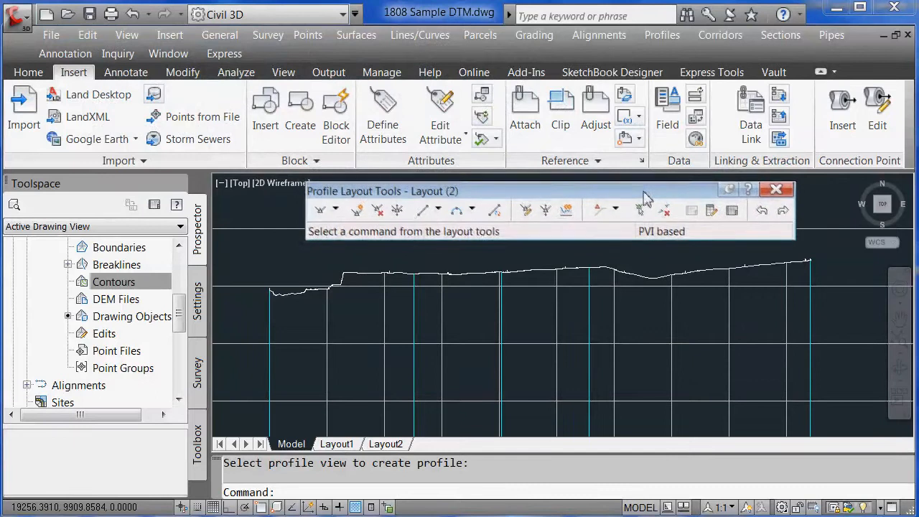
pyautogui.click(335, 210)
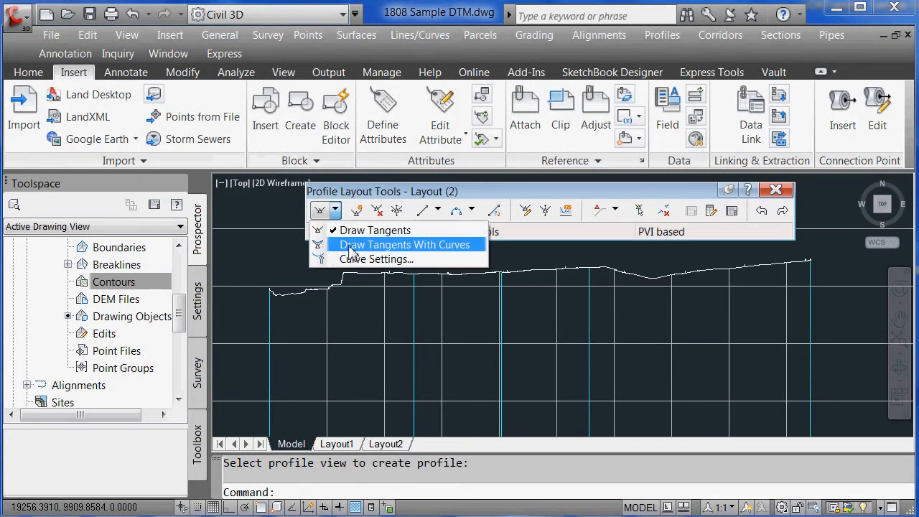
# Draw the Layout (2) design profile with tangents and curves from the left end
pyautogui.click(354, 246)
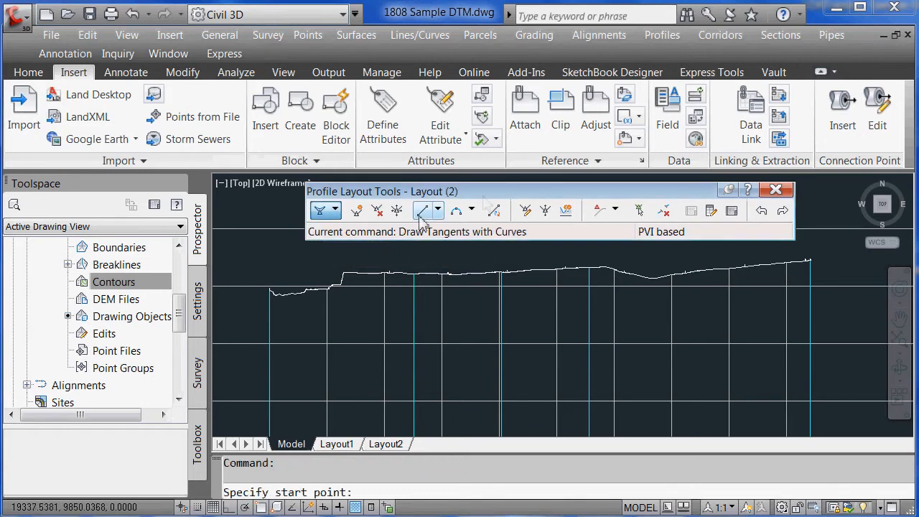
pyautogui.click(269, 292)
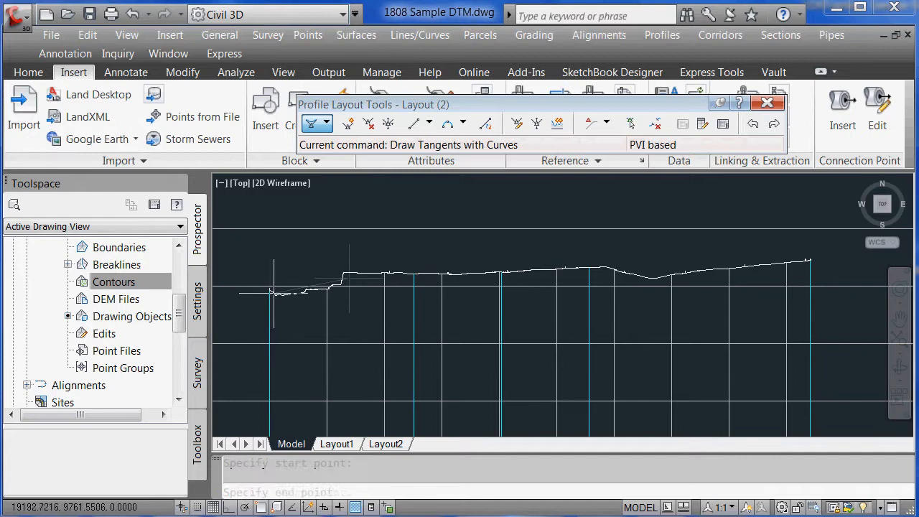
pyautogui.click(410, 273)
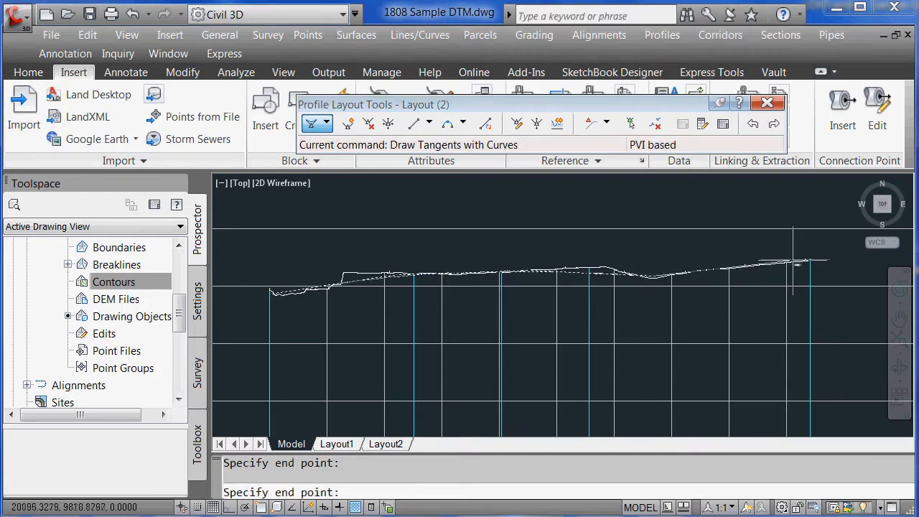
pyautogui.press('Return')
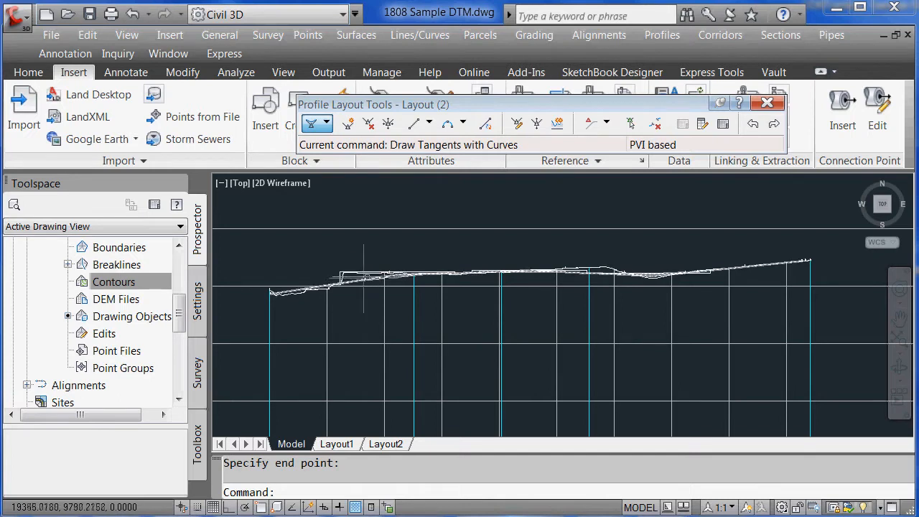
pyautogui.click(366, 290)
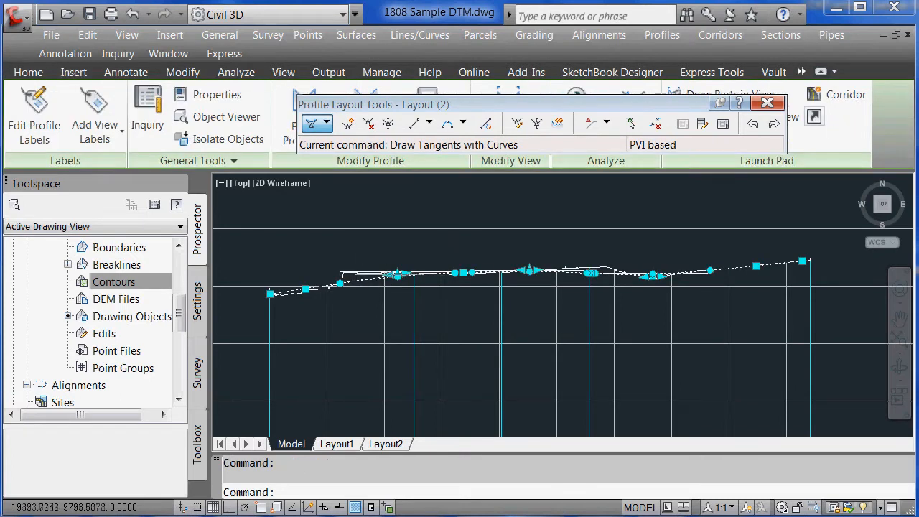
pyautogui.press('Escape')
# Zoom Window onto the profile start and try stretching a profile point, then cancel
pyautogui.write('z')
pyautogui.press('Return')
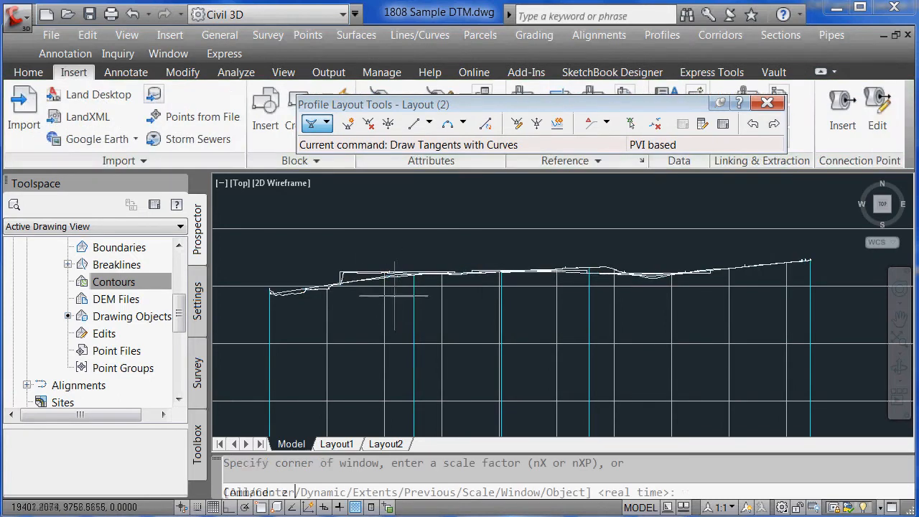
pyautogui.write('w')
pyautogui.press('Return')
pyautogui.click(314, 239)
pyautogui.click(510, 316)
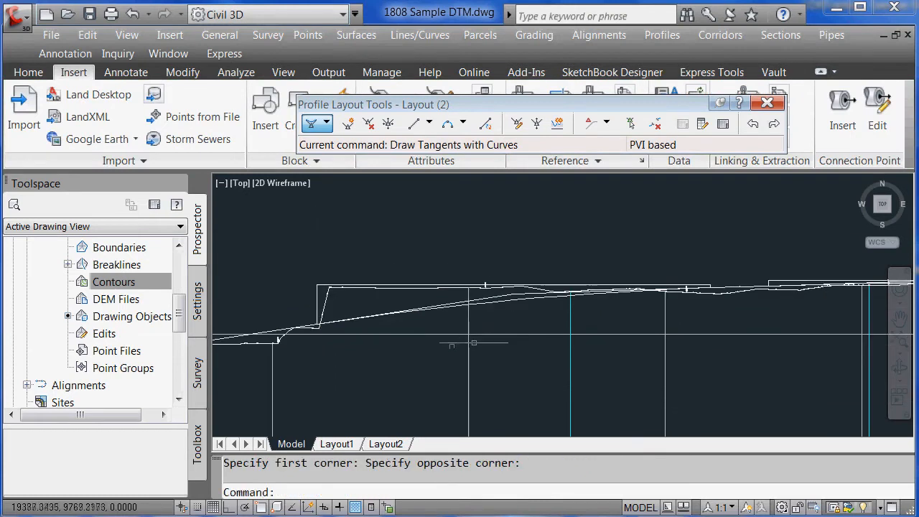
pyautogui.click(348, 287)
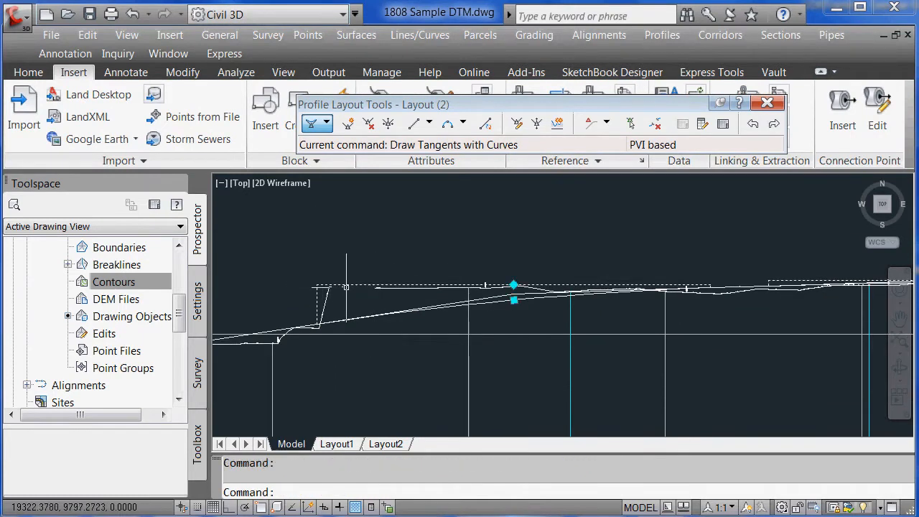
pyautogui.click(513, 285)
pyautogui.click(514, 227)
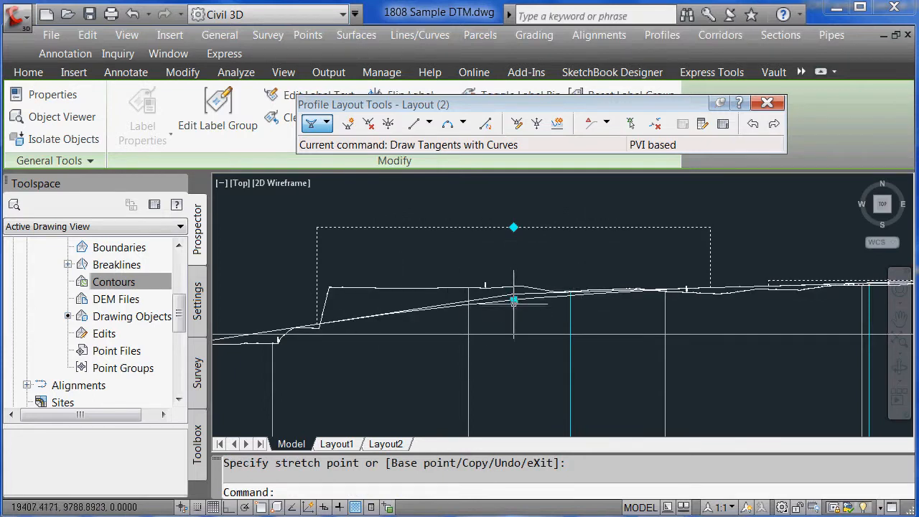
pyautogui.press('Escape')
pyautogui.press('Escape')
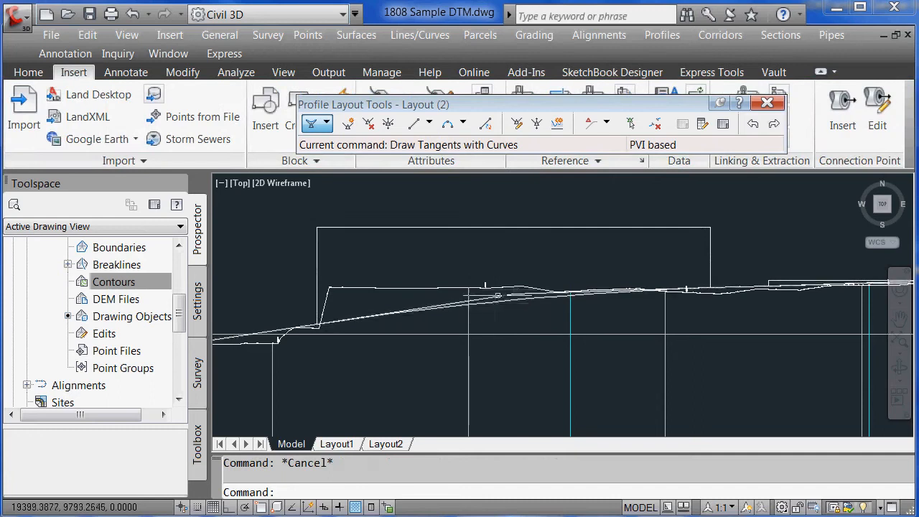
# Pan right and show Layout (2)'s properties with Ctrl+1
pyautogui.write('p')
pyautogui.press('Return')
pyautogui.moveTo(445, 348); pyautogui.dragTo(595, 325)
pyautogui.press('Escape')
pyautogui.click(520, 295)
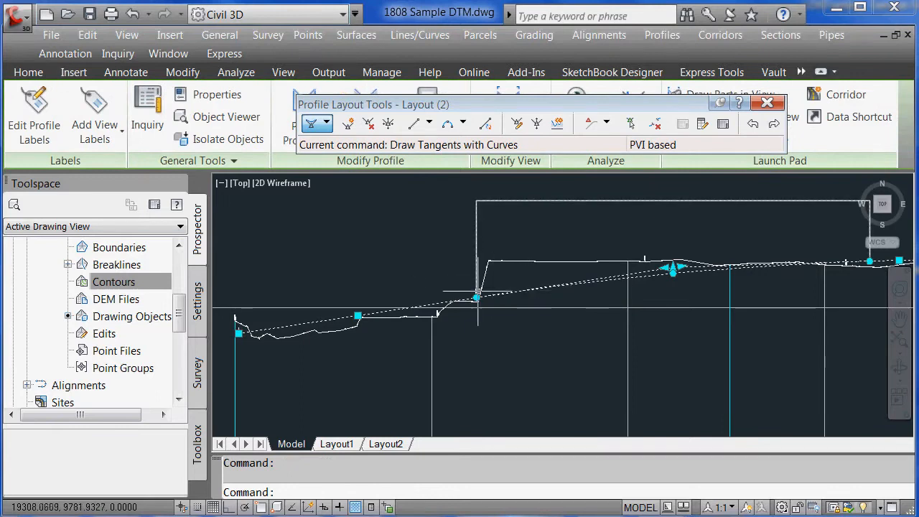
pyautogui.hotkey('ctrl', '1')
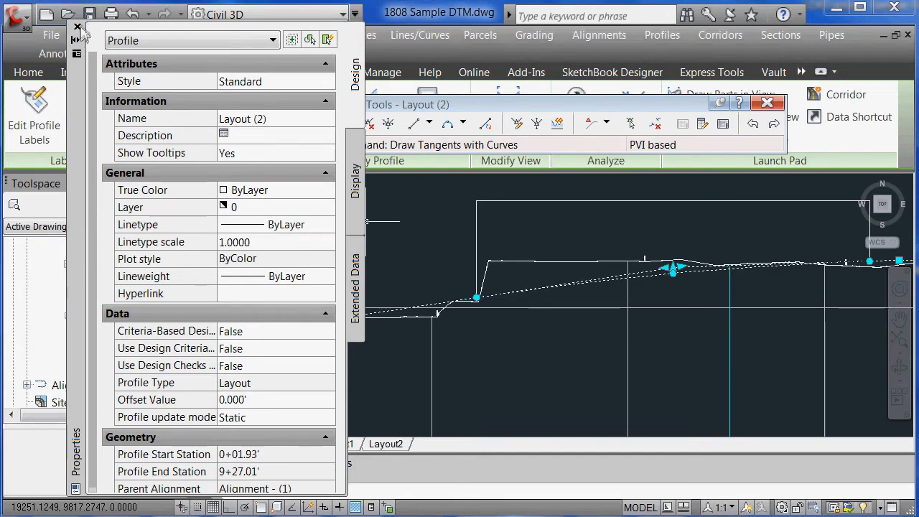
# Compare properties of Layout (2) and its line label group, then close Properties
pyautogui.press('Escape')
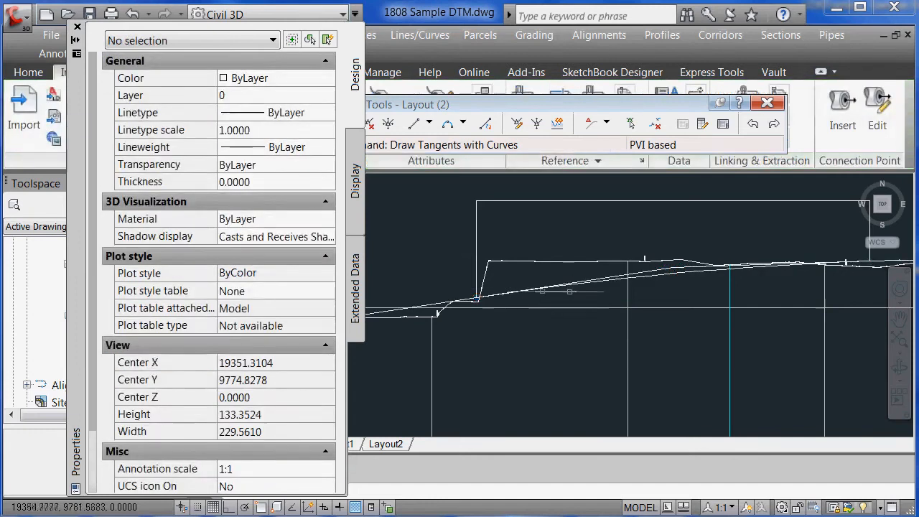
pyautogui.click(425, 317)
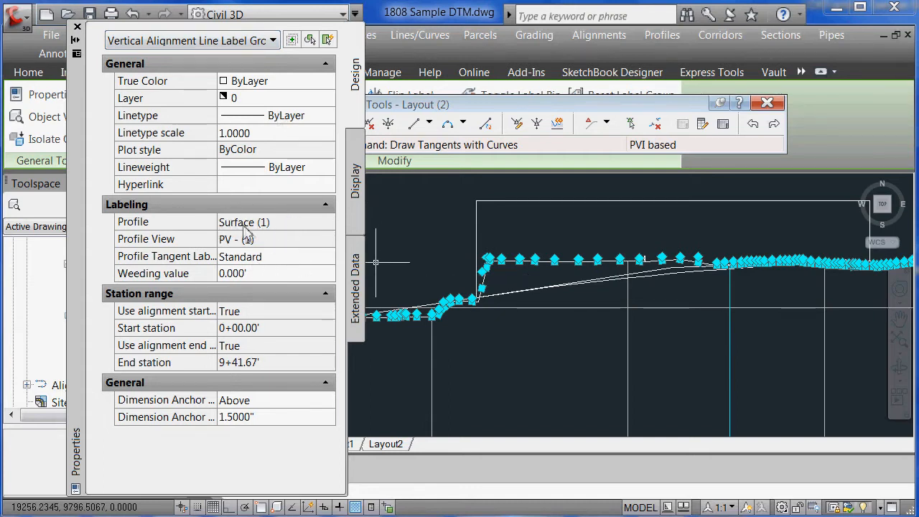
pyautogui.press('Escape')
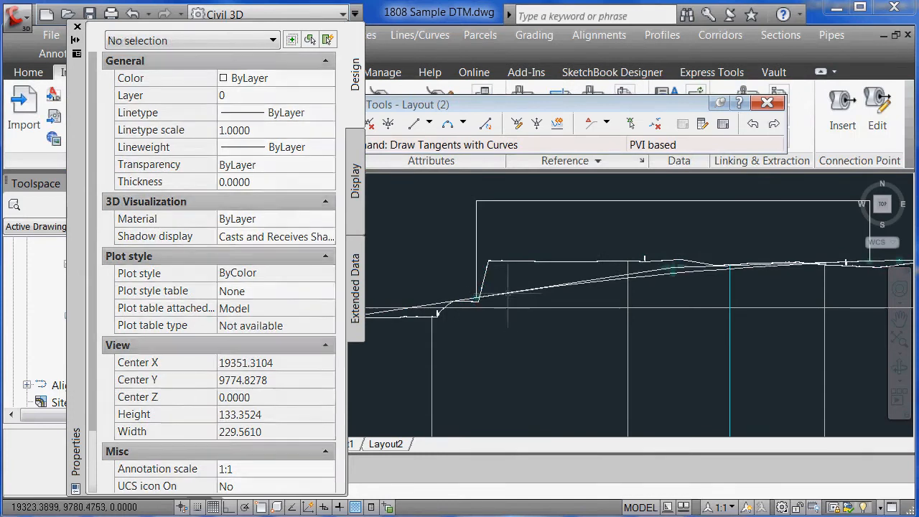
pyautogui.click(508, 292)
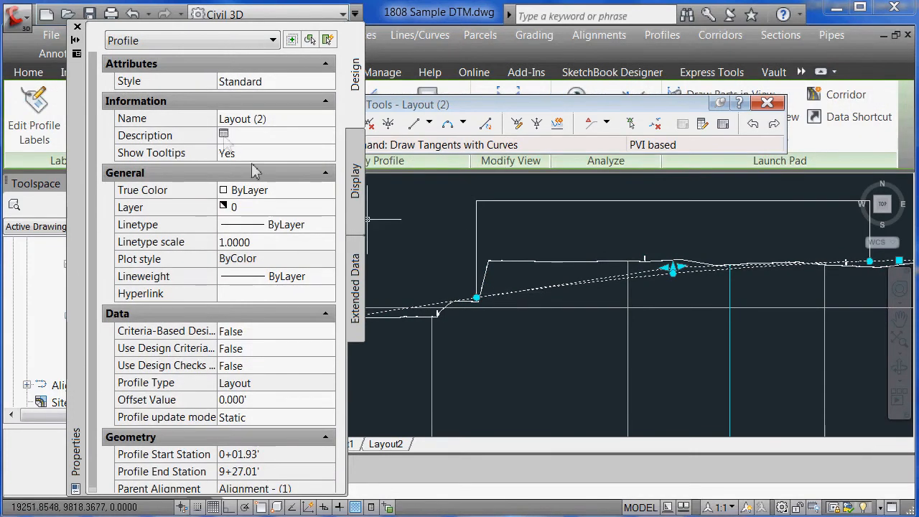
pyautogui.press('Escape')
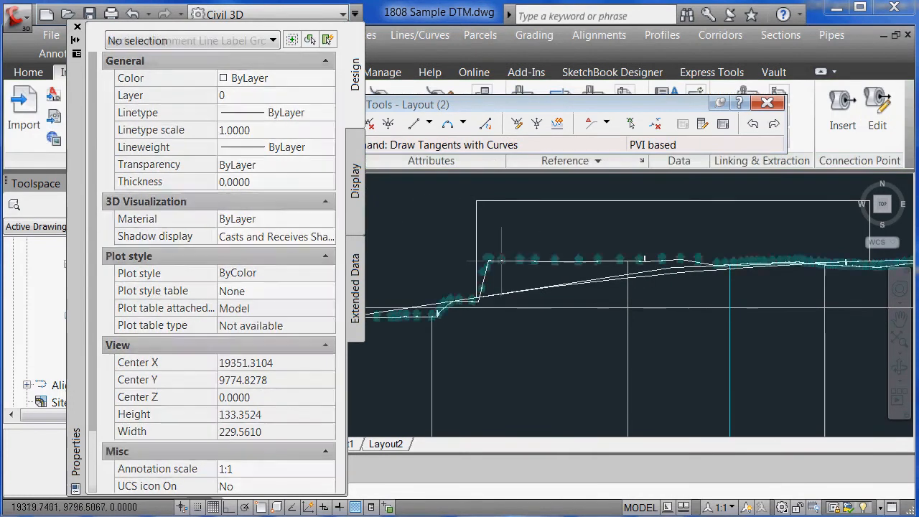
pyautogui.click(501, 266)
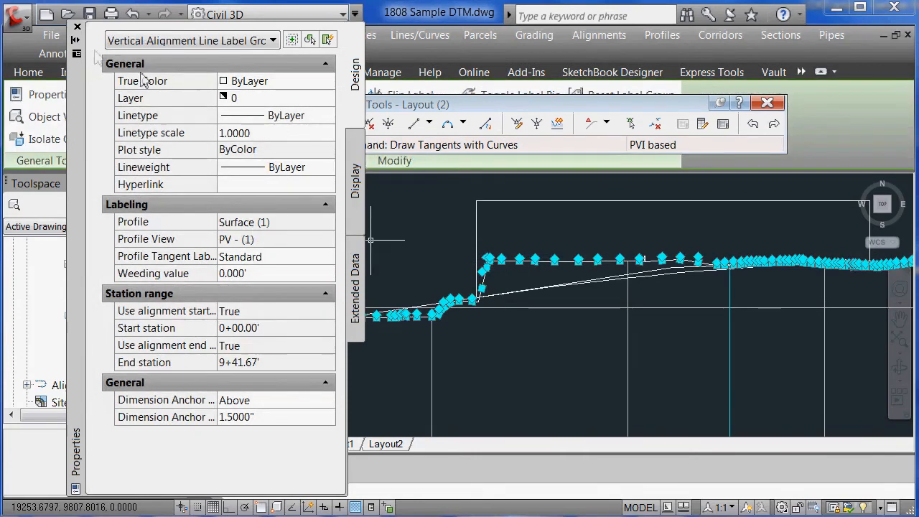
pyautogui.click(78, 26)
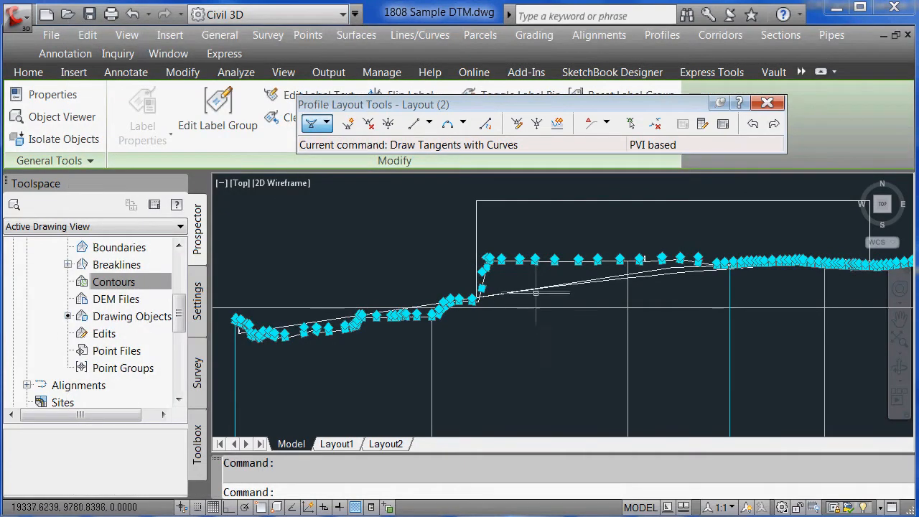
# Clear the selection, zoom Dynamic, and pan left toward the terrain
pyautogui.press('Escape')
pyautogui.write('z')
pyautogui.press('Return')
pyautogui.write('d')
pyautogui.press('Return')
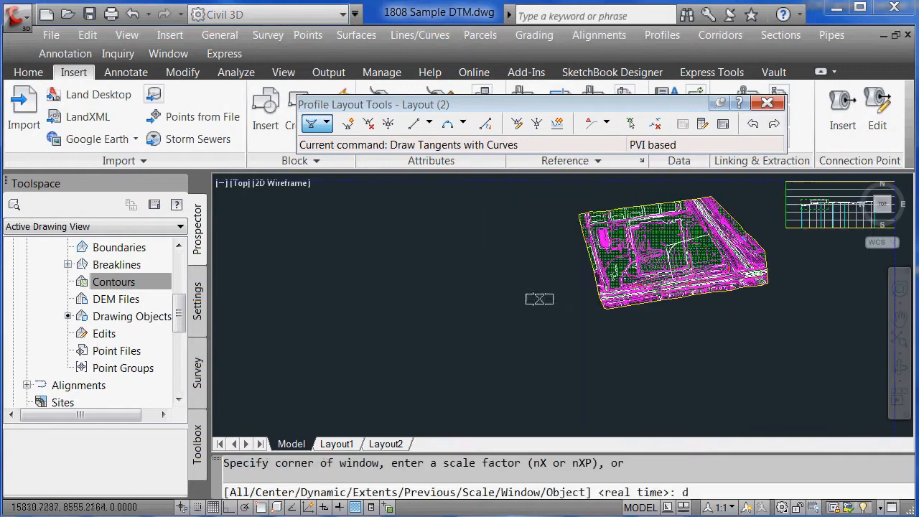
pyautogui.click(841, 259)
pyautogui.press('Return')
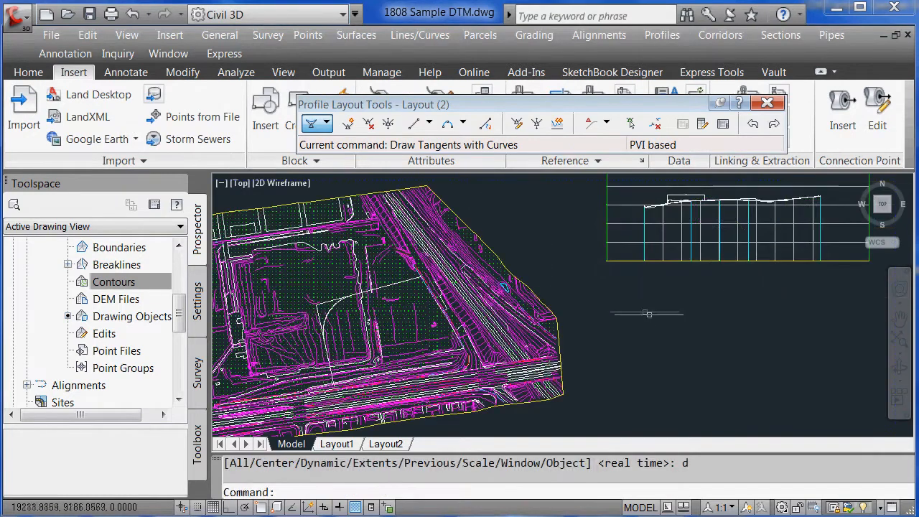
pyautogui.write("'p")
pyautogui.press('Return')
pyautogui.moveTo(659, 309)
pyautogui.mouseDown()
pyautogui.moveTo(579, 349)
pyautogui.moveTo(519, 324)
pyautogui.mouseUp()
pyautogui.press('Escape')
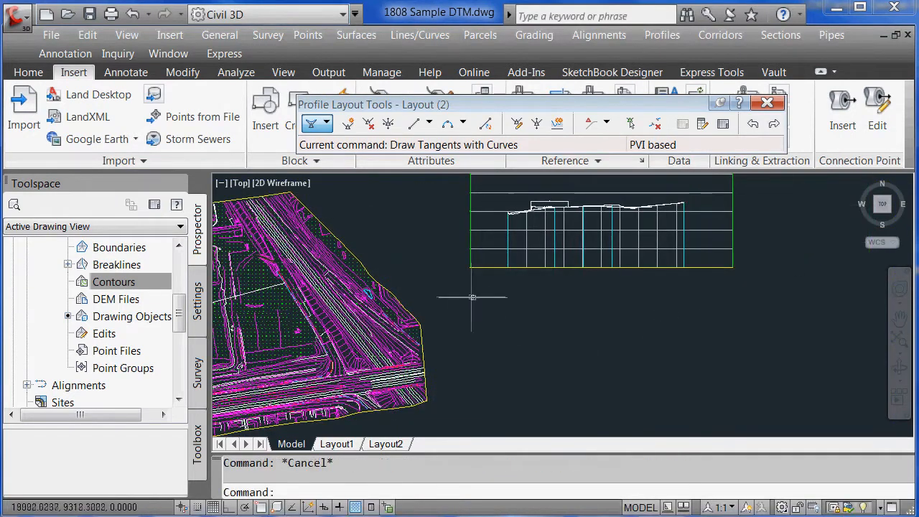
# Zoom Window onto the terrain and profile view, close Profile Layout Tools, return to Home
pyautogui.write('z')
pyautogui.press('Return')
pyautogui.write('w')
pyautogui.press('Return')
pyautogui.click(423, 242)
pyautogui.click(527, 379)
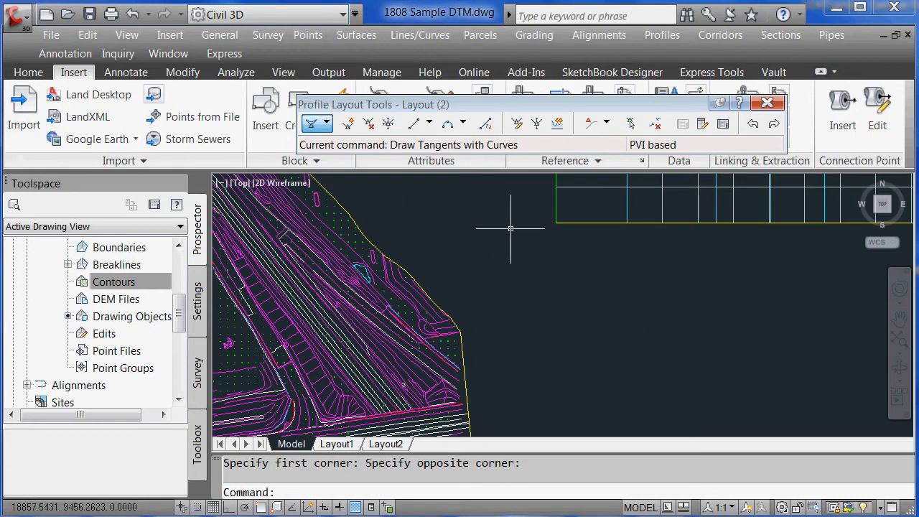
pyautogui.click(767, 103)
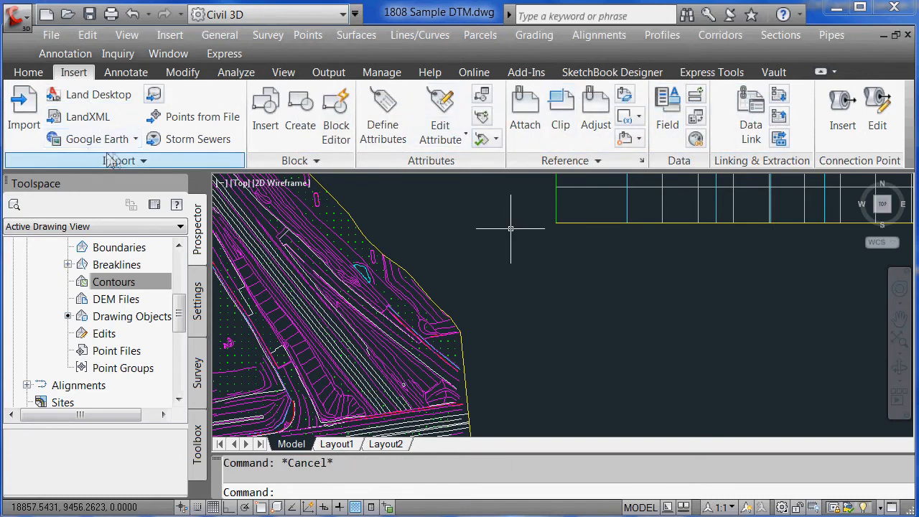
pyautogui.click(32, 72)
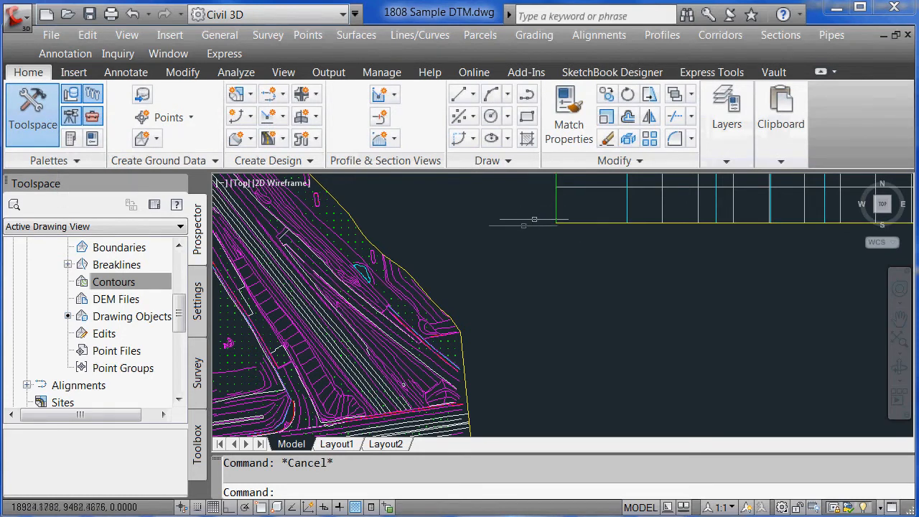
# Collapse the Definition, Surface1 and Surfaces branches in Prospector
pyautogui.click(118, 282)
pyautogui.moveTo(180, 319); pyautogui.dragTo(178, 290)
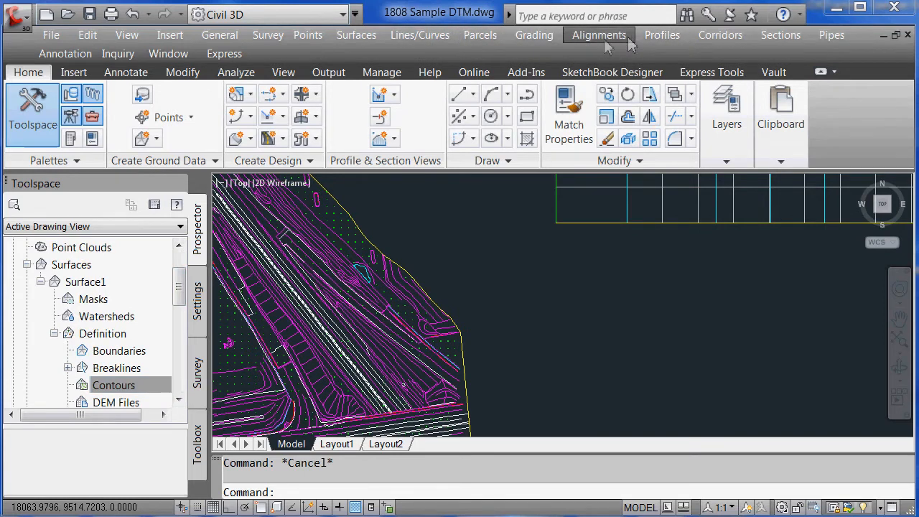
pyautogui.click(54, 334)
pyautogui.click(41, 282)
pyautogui.click(26, 265)
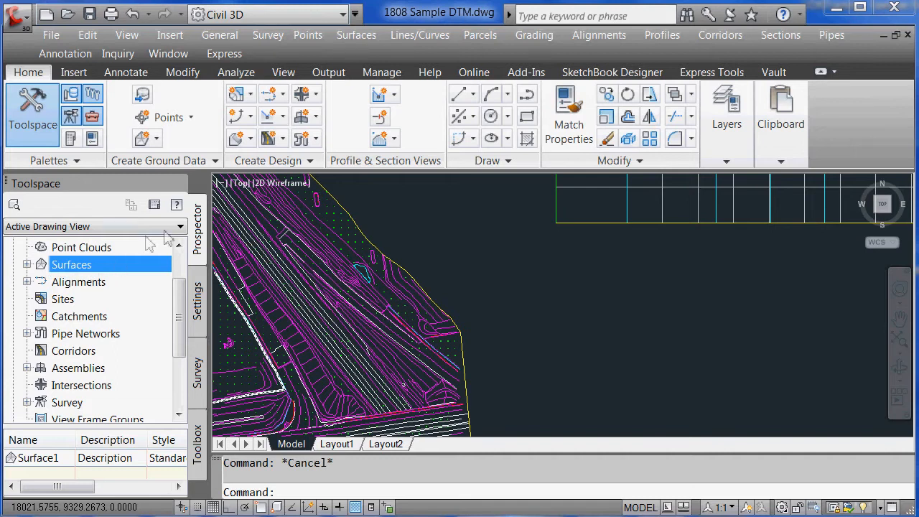
# Show the Tool Palettes on the Assemblies set and move the palette window lower-left
pyautogui.click(71, 145)
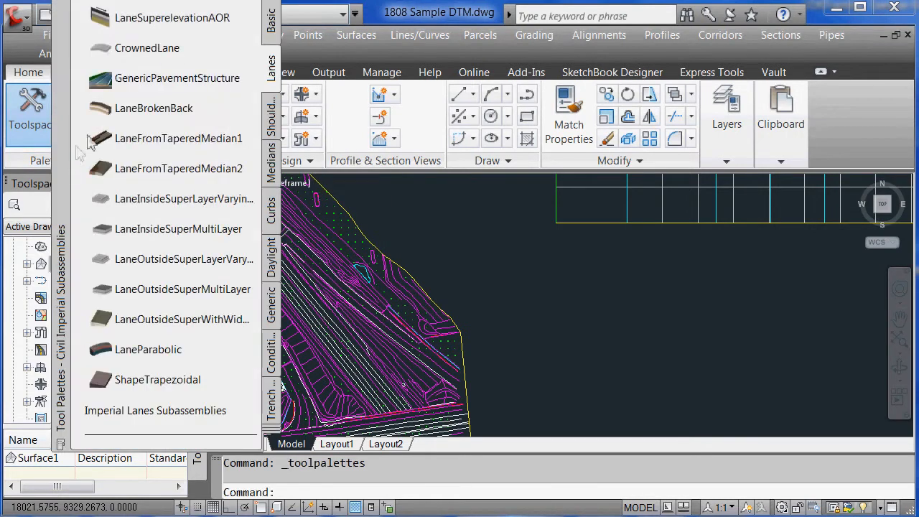
pyautogui.click(271, 0)
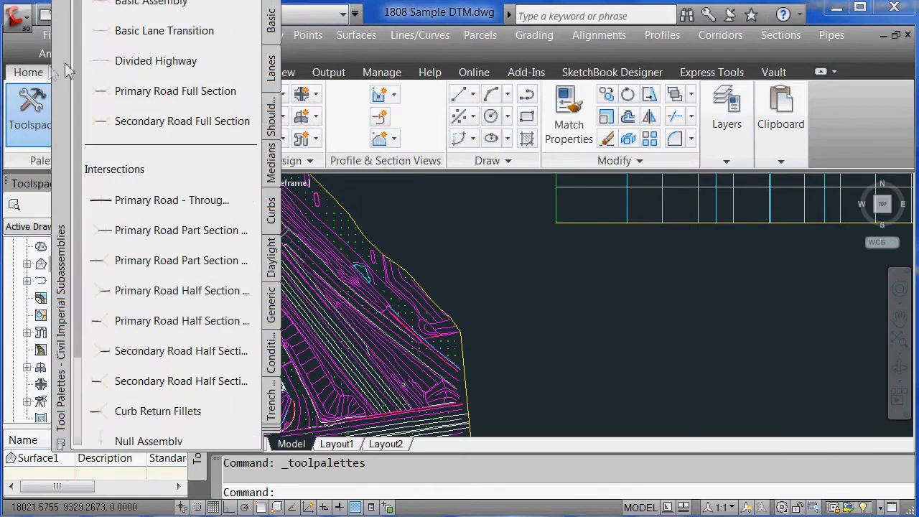
pyautogui.moveTo(63, 64); pyautogui.dragTo(68, 208)
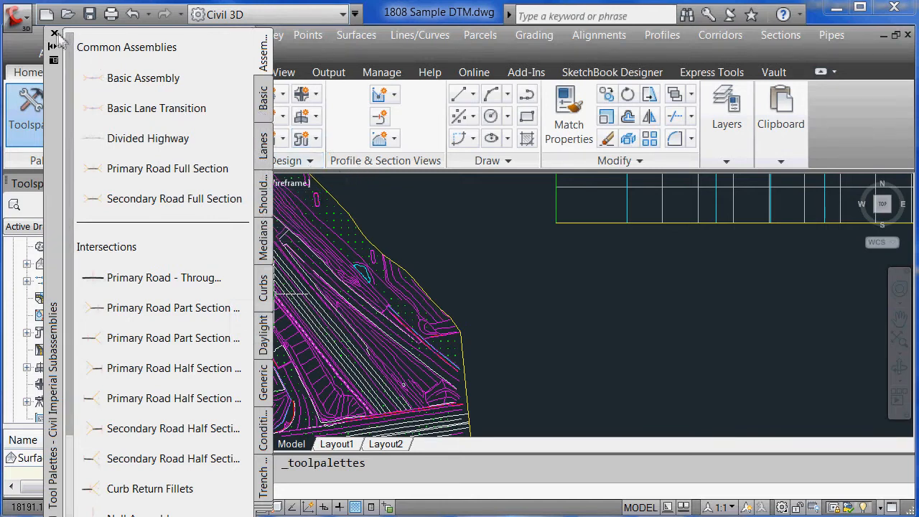
pyautogui.moveTo(55, 39); pyautogui.dragTo(38, 64)
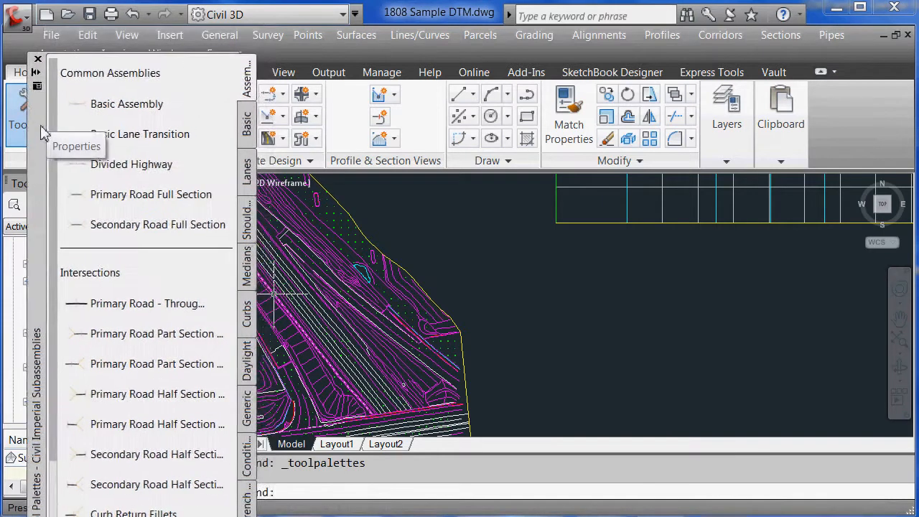
# Begin a new assembly, then cancel it and expand the design creation commands
pyautogui.click(719, 37)
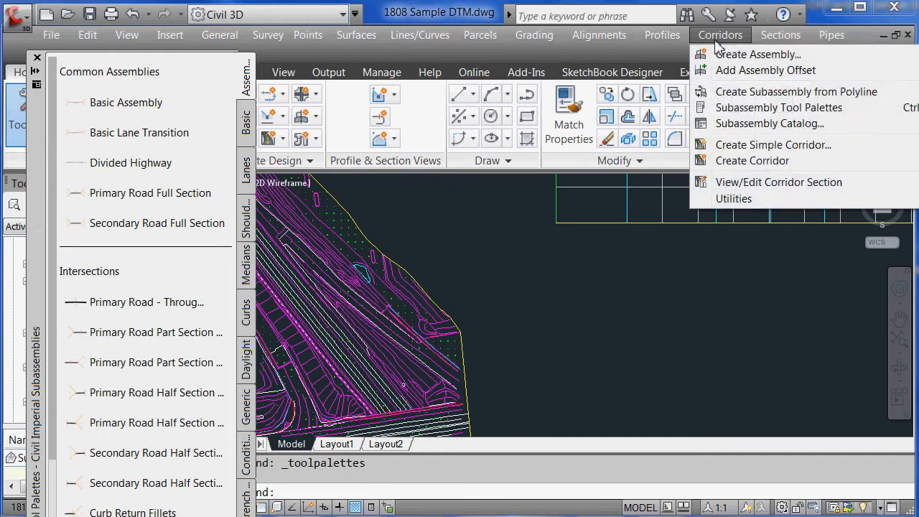
pyautogui.click(739, 58)
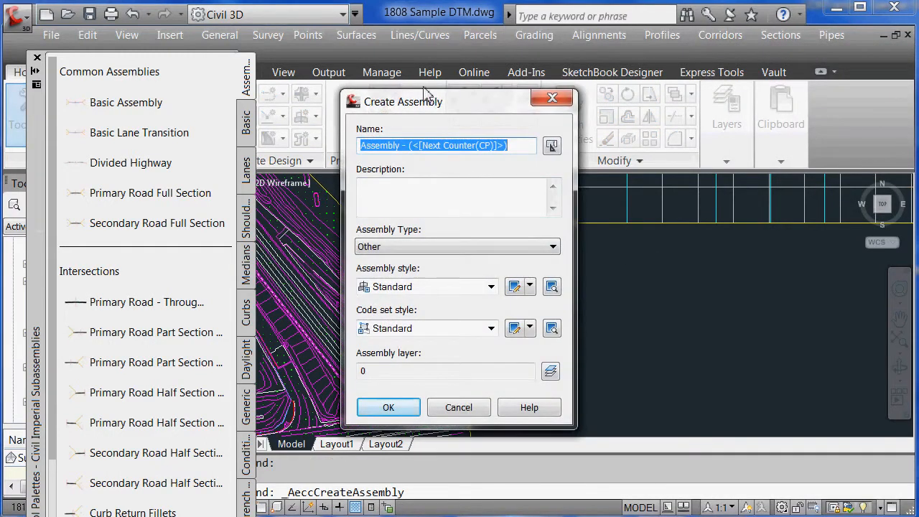
pyautogui.moveTo(413, 100); pyautogui.dragTo(374, 132)
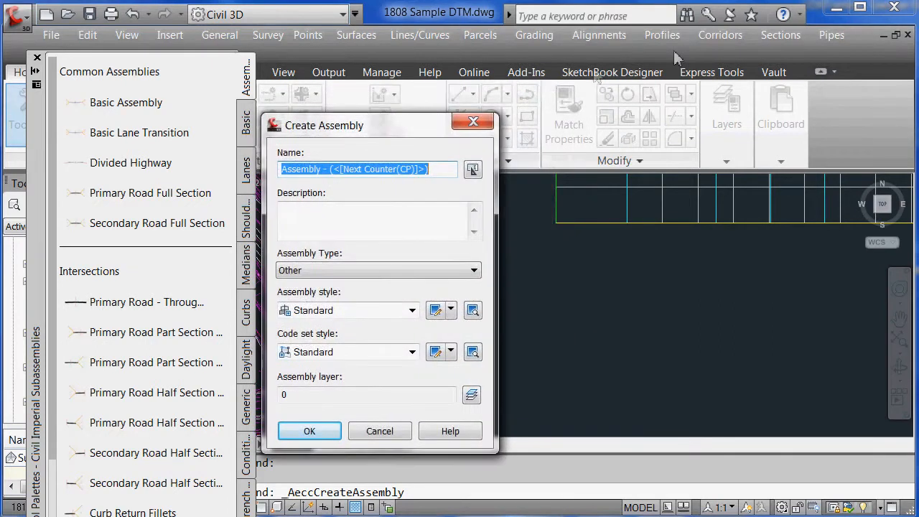
pyautogui.click(490, 121)
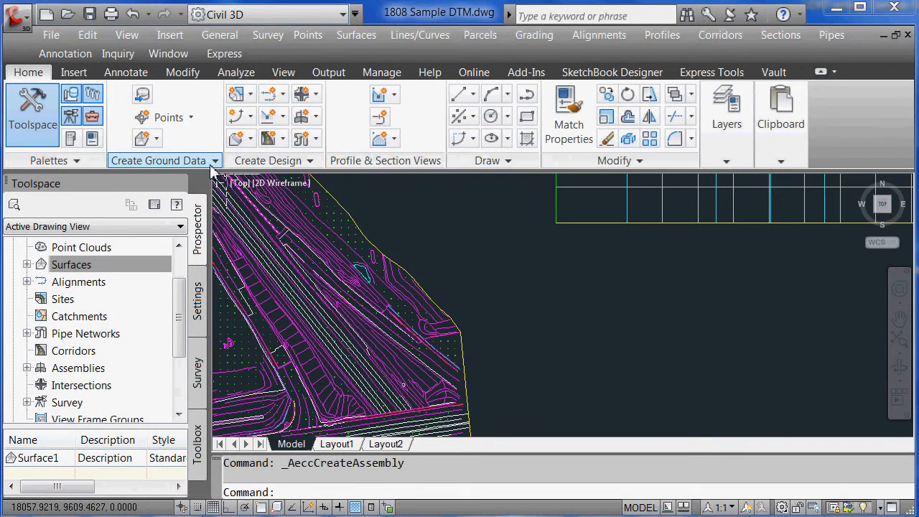
pyautogui.click(311, 161)
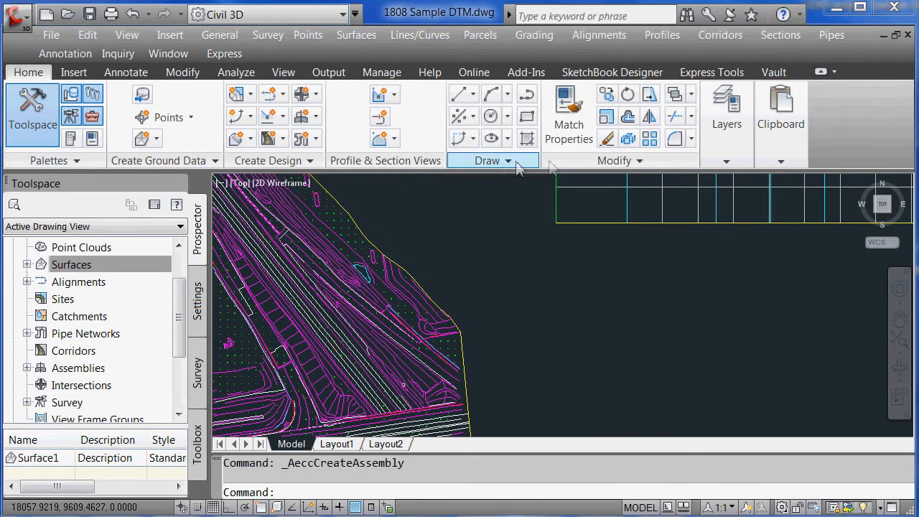
pyautogui.click(311, 162)
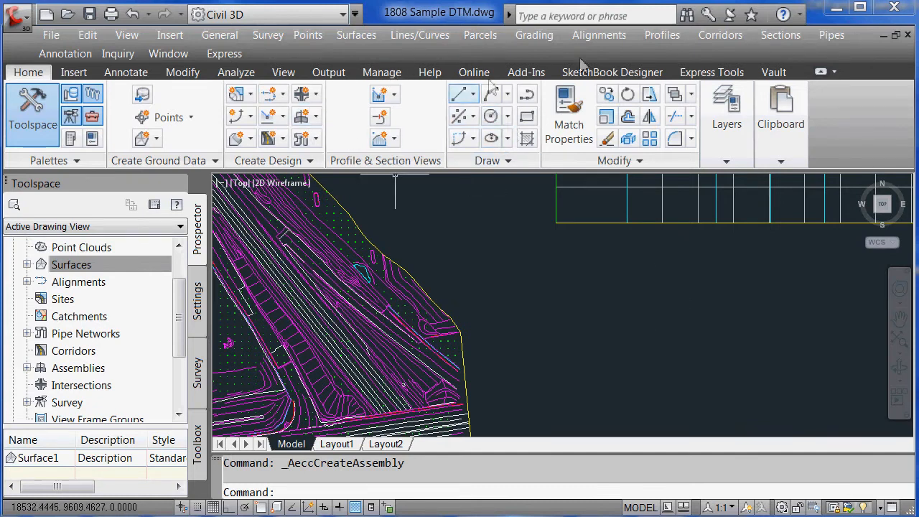
# Create a default Standard-style assembly and zoom Window onto its baseline
pyautogui.click(722, 39)
pyautogui.click(739, 62)
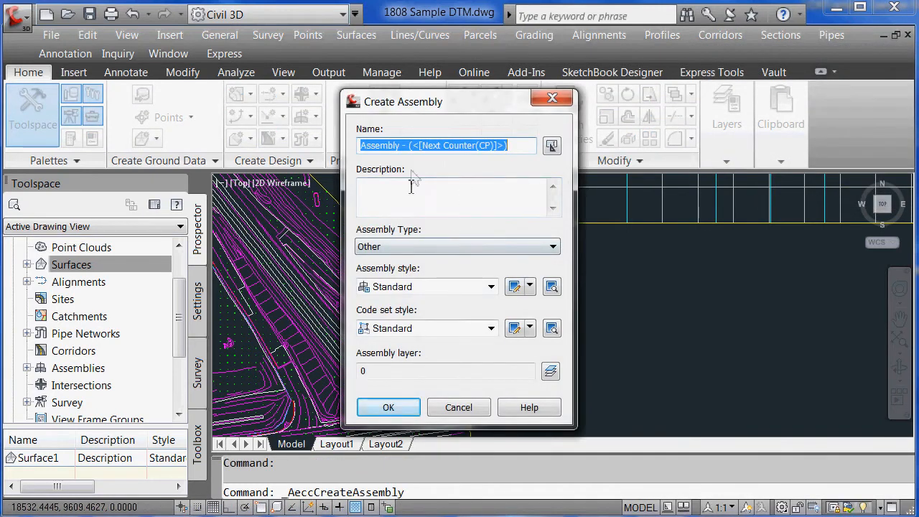
pyautogui.click(392, 415)
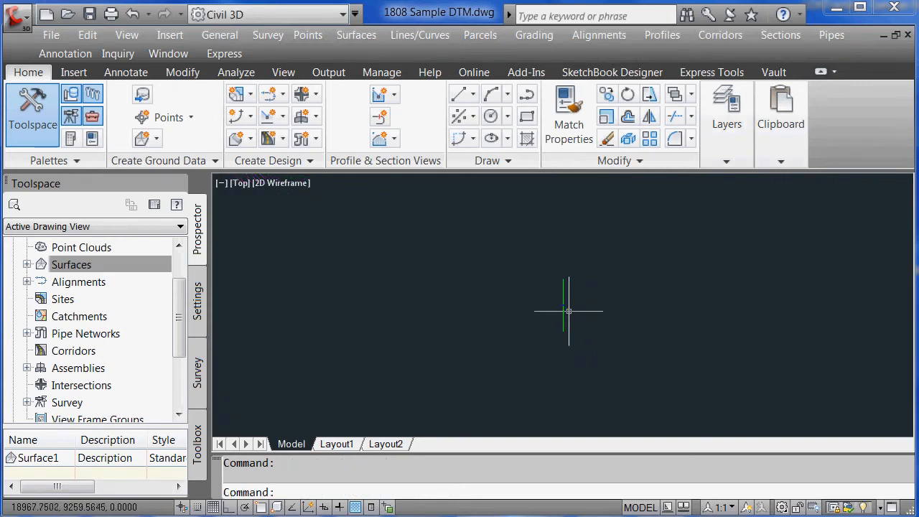
pyautogui.press('Return')
pyautogui.write('w')
pyautogui.press('Return')
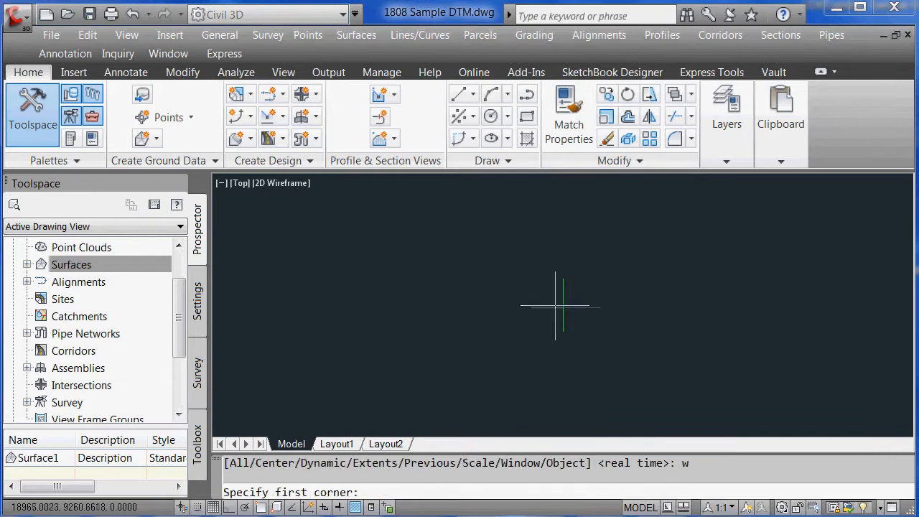
pyautogui.click(553, 308)
pyautogui.click(541, 295)
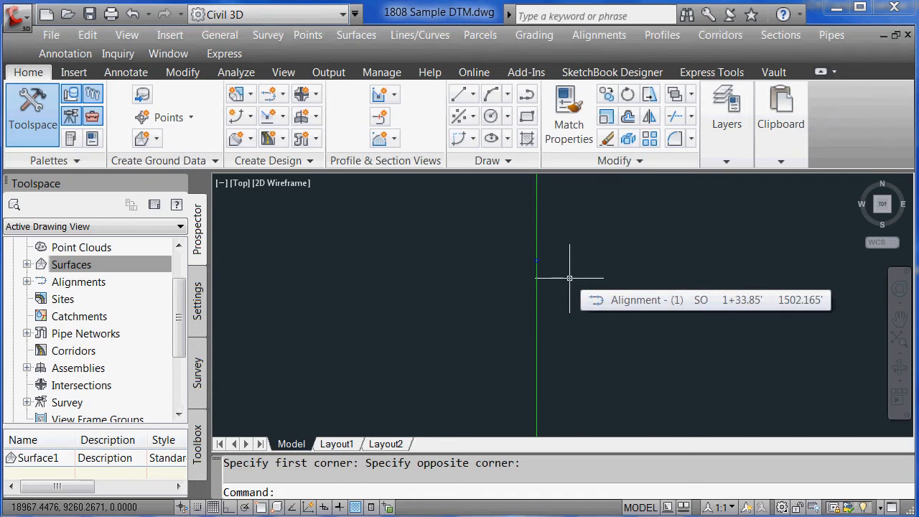
# Attach a BasicLane from the Basic subassembly palette to the assembly's right side
pyautogui.click(71, 117)
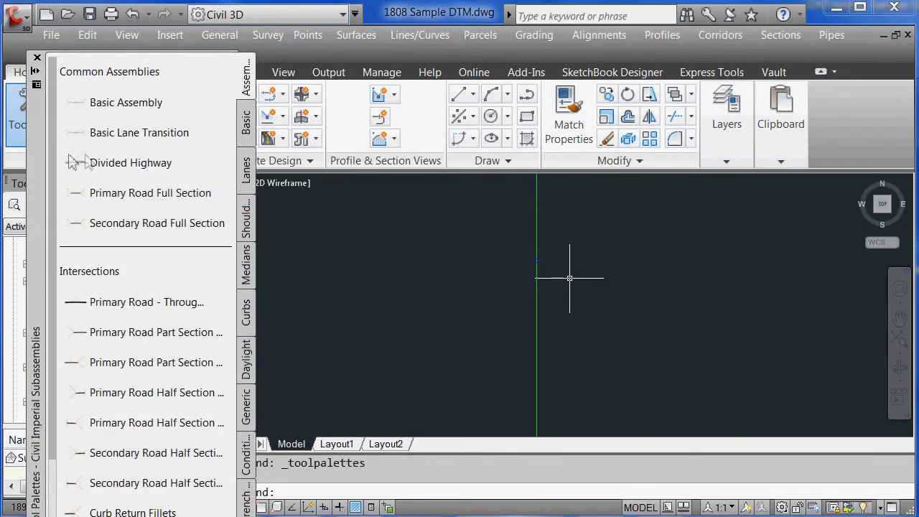
pyautogui.moveTo(39, 142); pyautogui.dragTo(34, 103)
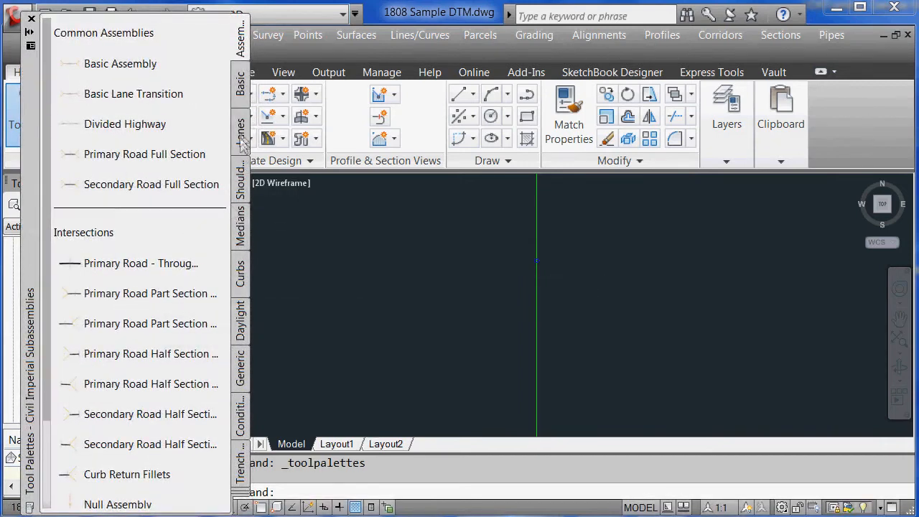
pyautogui.click(242, 101)
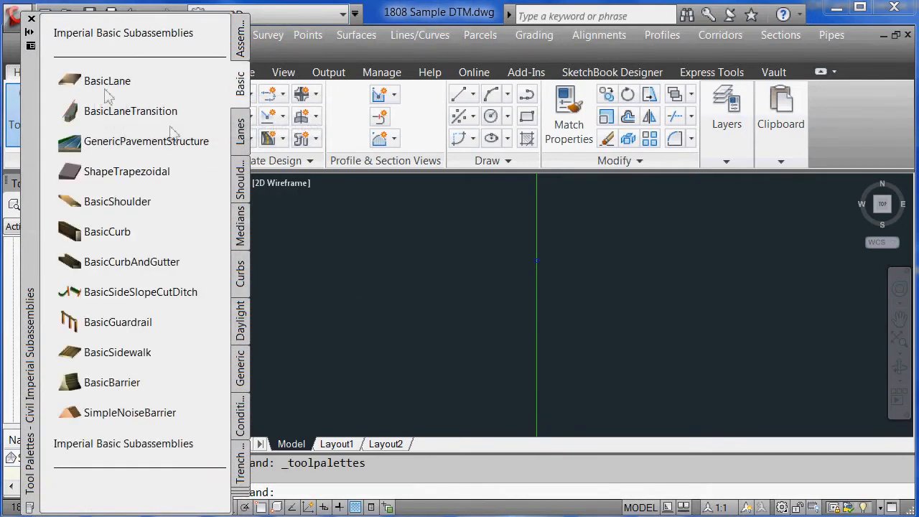
pyautogui.click(545, 262)
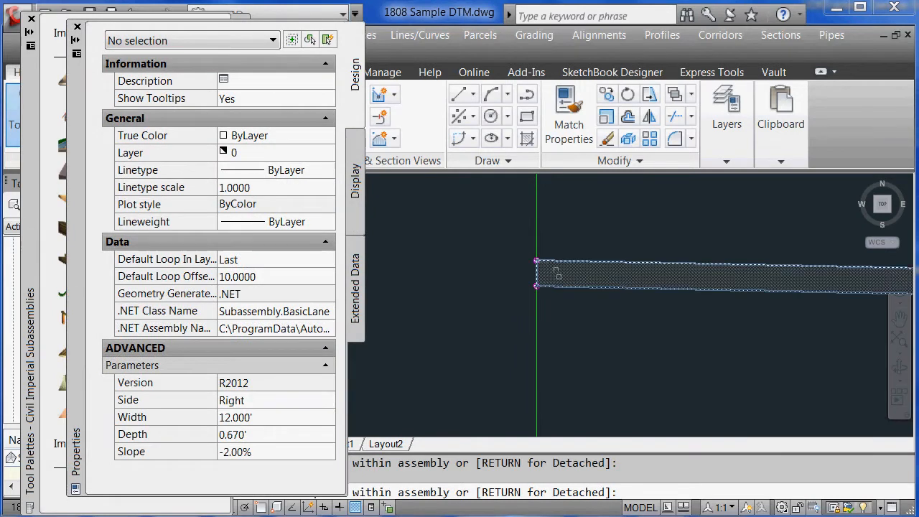
pyautogui.click(77, 28)
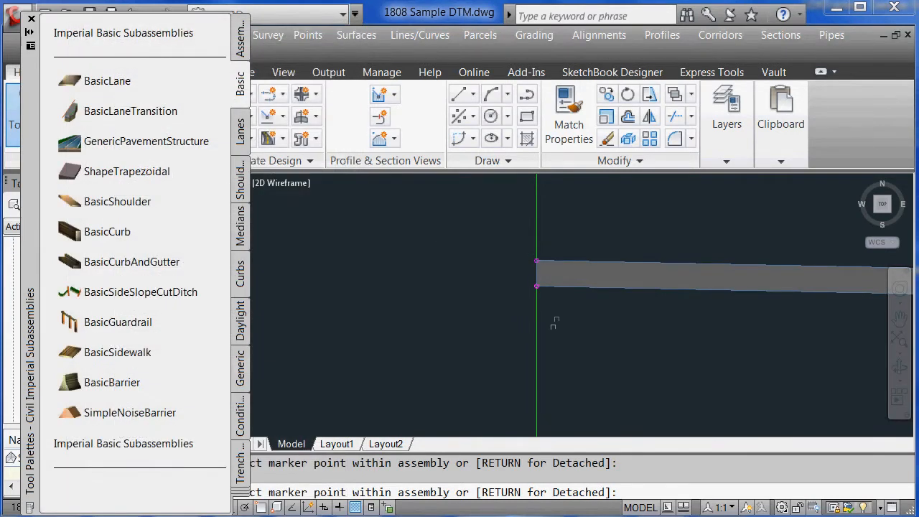
pyautogui.press('Return')
pyautogui.press('Escape')
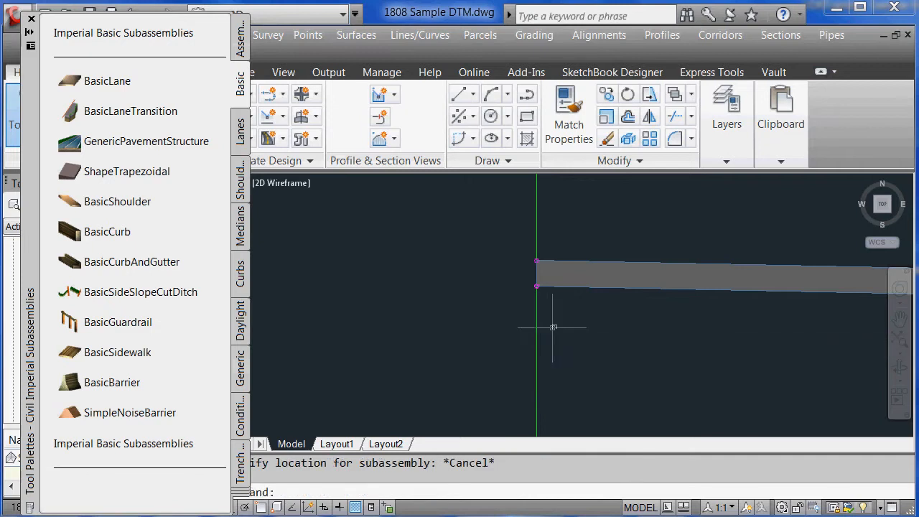
# Attach a BasicCurbAndGutter at the lane's outer end
pyautogui.press('Return')
pyautogui.moveTo(610, 333); pyautogui.dragTo(271, 367)
pyautogui.moveTo(458, 349); pyautogui.dragTo(404, 357)
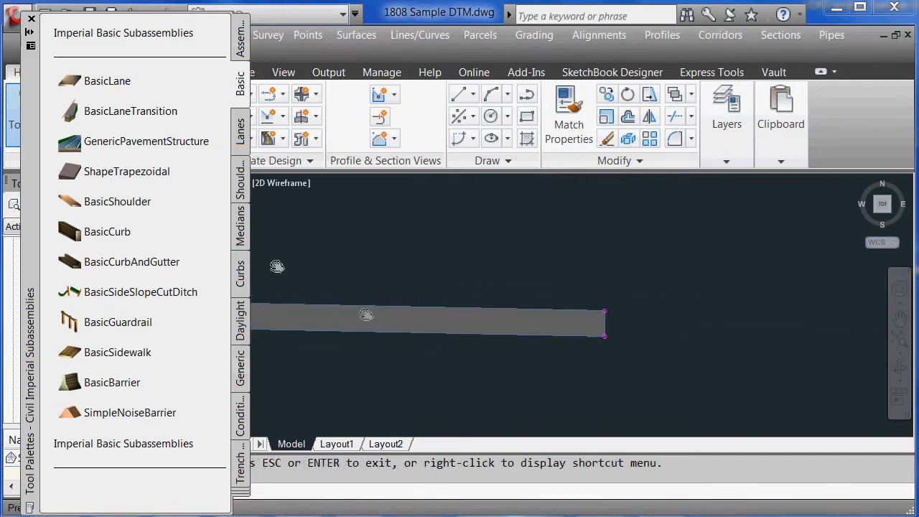
pyautogui.click(96, 262)
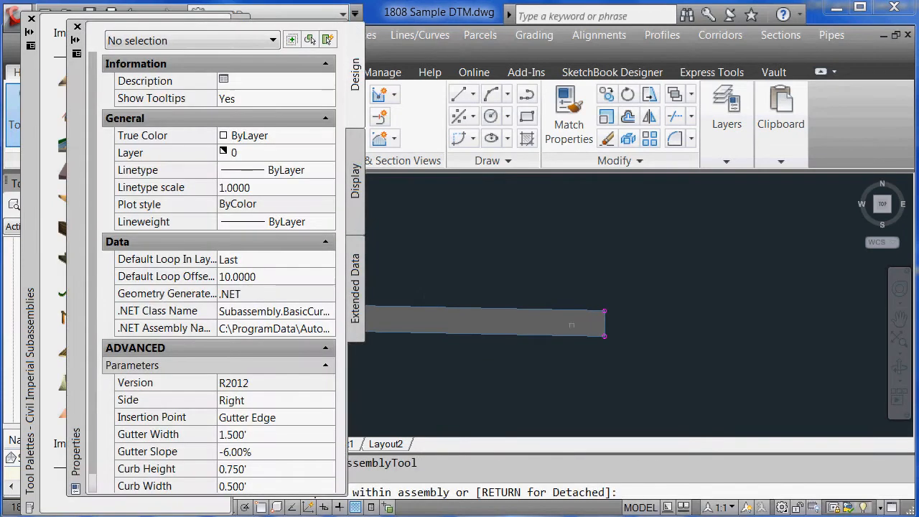
pyautogui.click(610, 309)
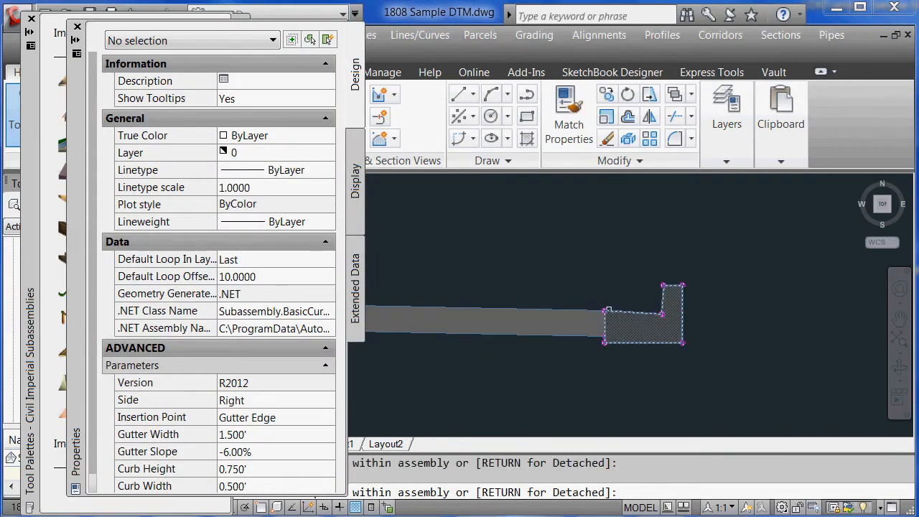
pyautogui.press('Escape')
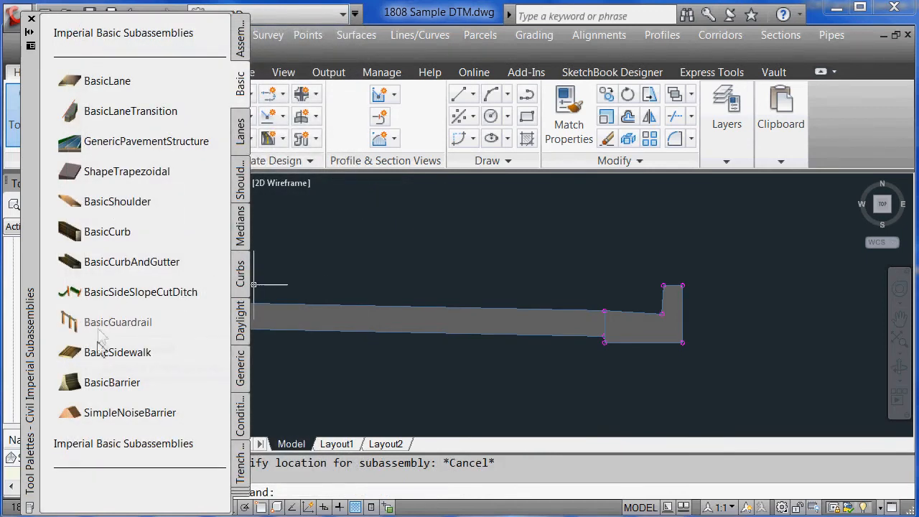
# Attach a 6.000' BasicSidewalk at the curb's top corner
pyautogui.click(159, 355)
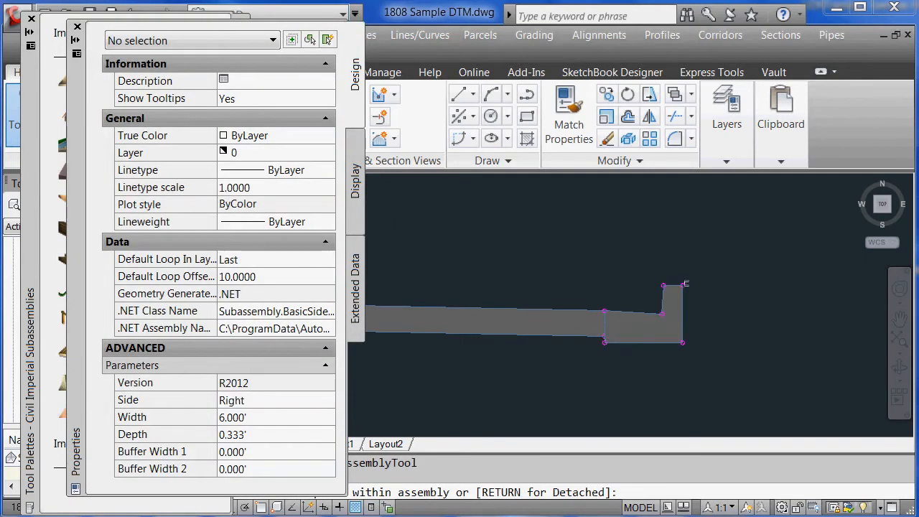
pyautogui.click(686, 282)
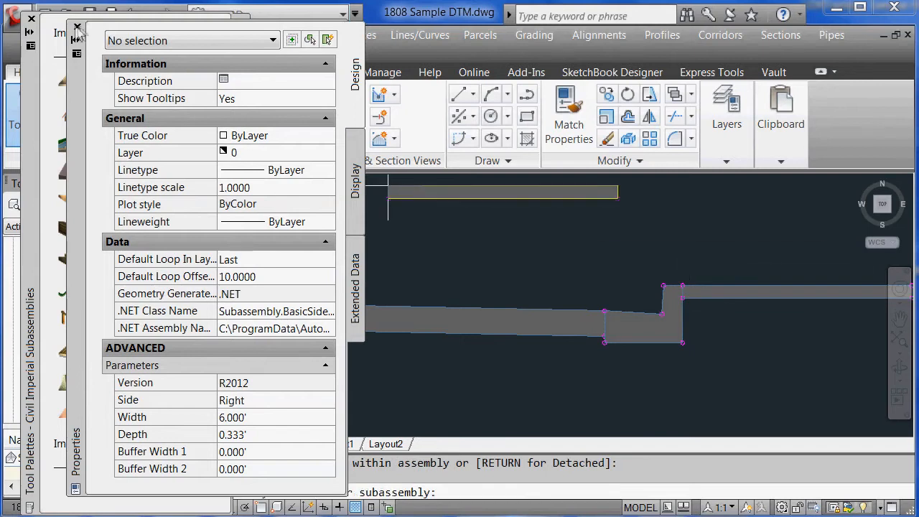
pyautogui.click(77, 27)
pyautogui.press('Escape')
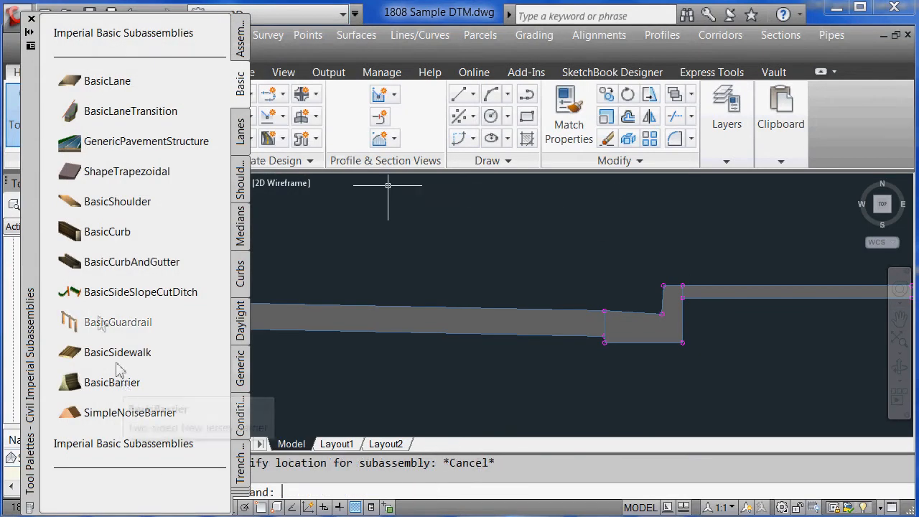
pyautogui.click(76, 297)
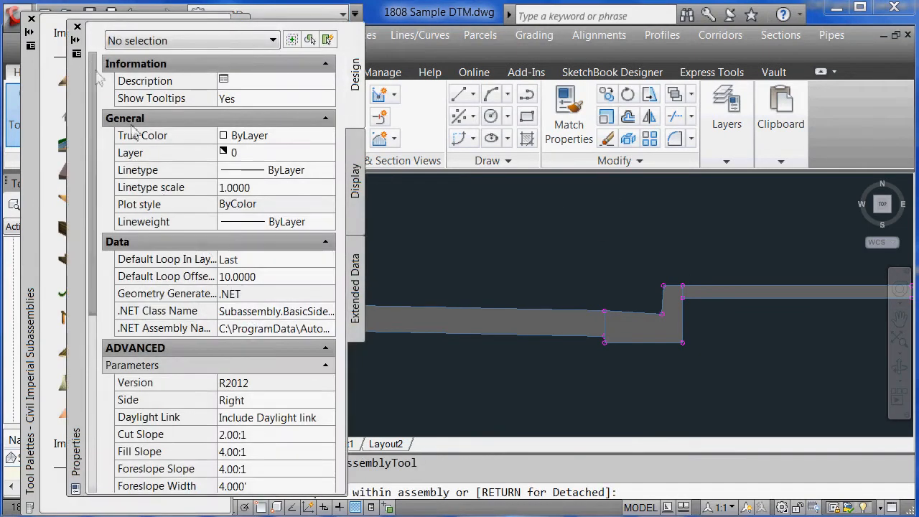
pyautogui.click(77, 28)
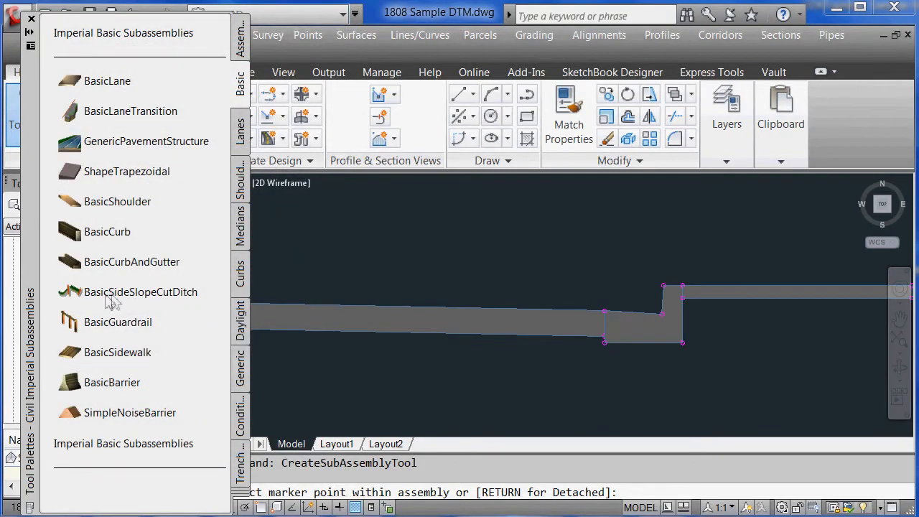
# Attach BasicSideSlopeCutDitch at the sidewalk's outer end
pyautogui.click(147, 295)
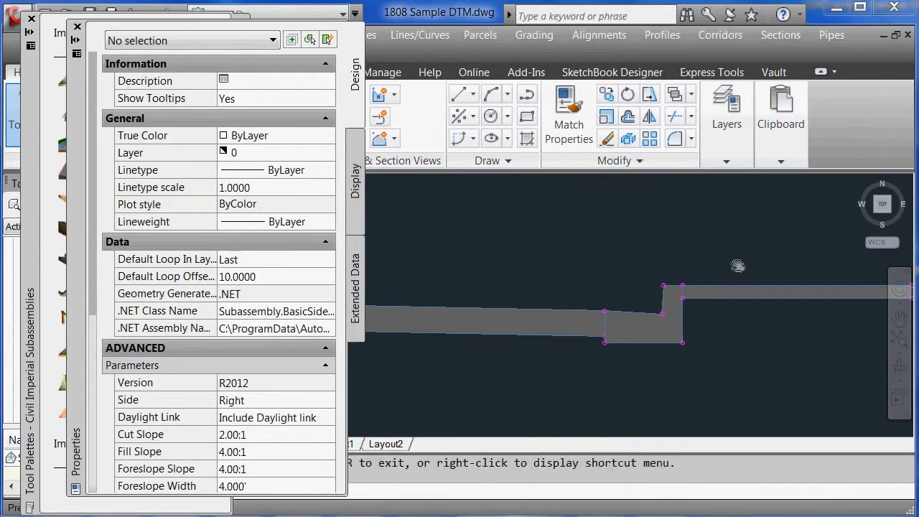
pyautogui.moveTo(738, 263); pyautogui.dragTo(441, 273, button='middle')
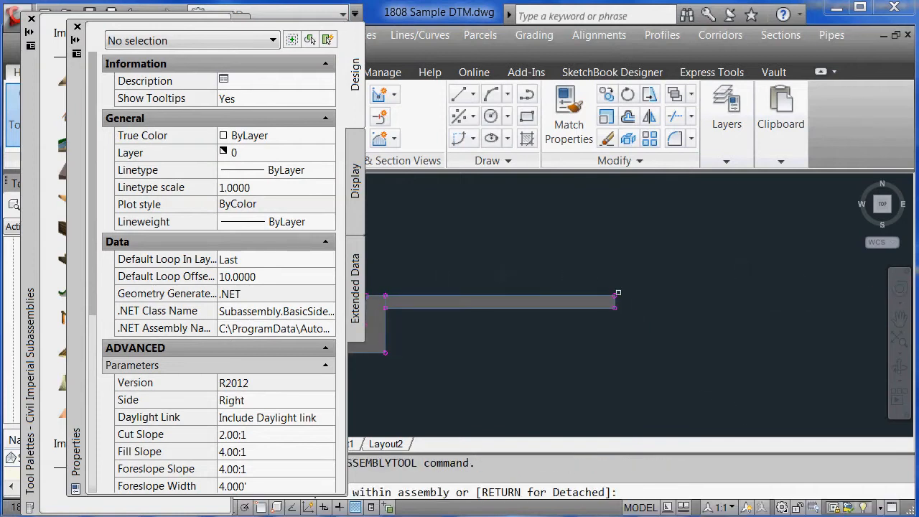
pyautogui.click(616, 294)
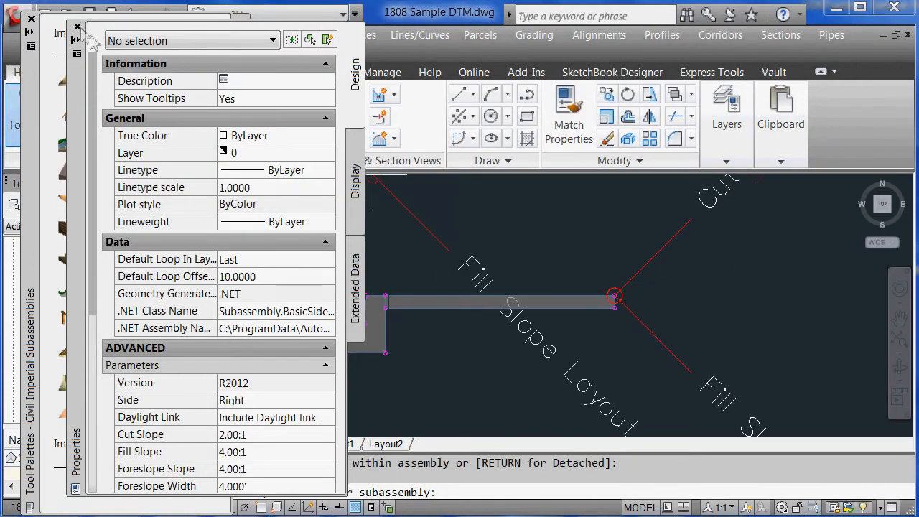
pyautogui.click(78, 27)
pyautogui.press('Escape')
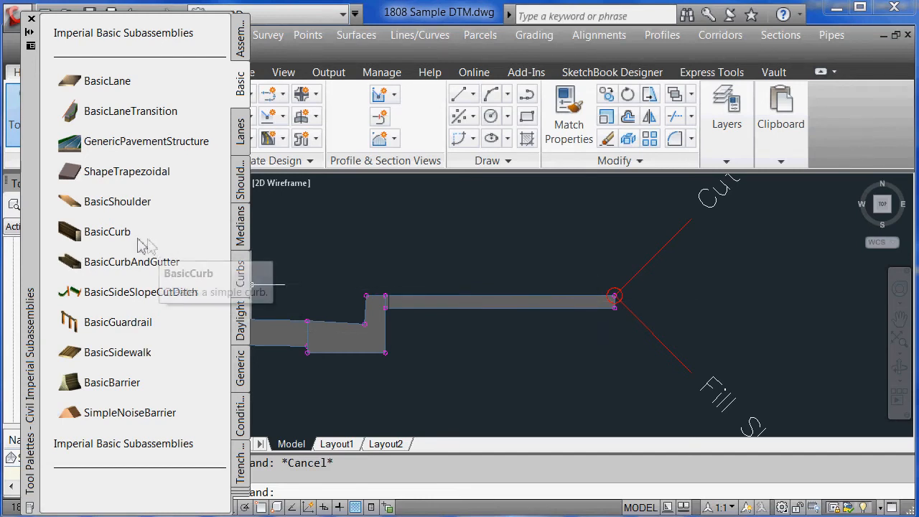
# Pick BasicCurbAndGutter with Side set to Left, then close Properties and Tool Palettes
pyautogui.click(108, 262)
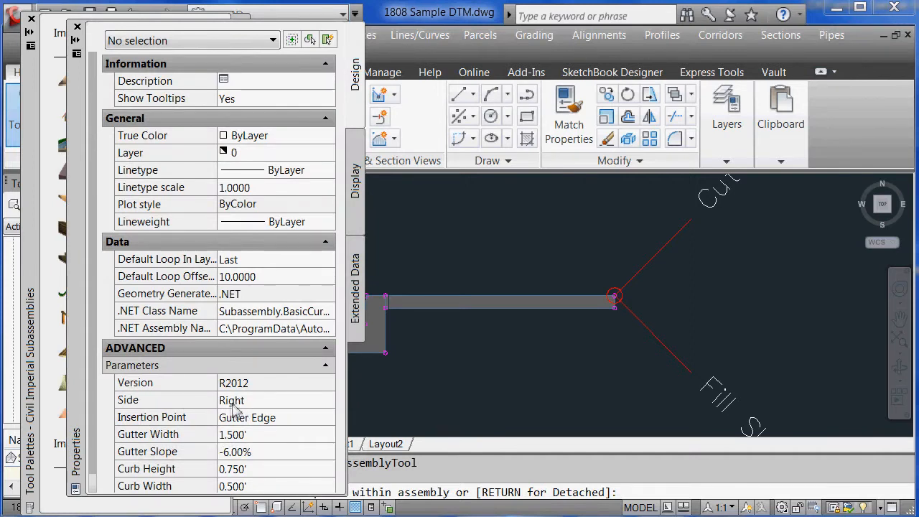
pyautogui.click(235, 406)
pyautogui.click(251, 408)
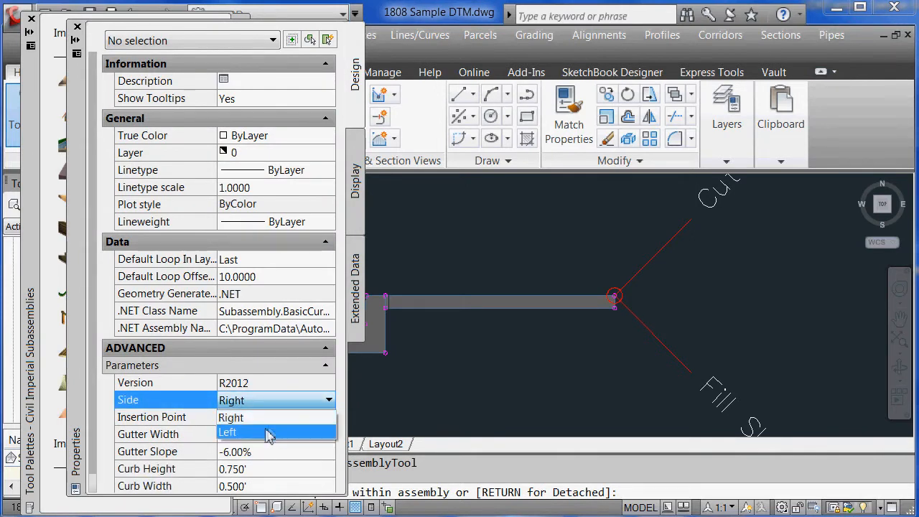
pyautogui.click(267, 432)
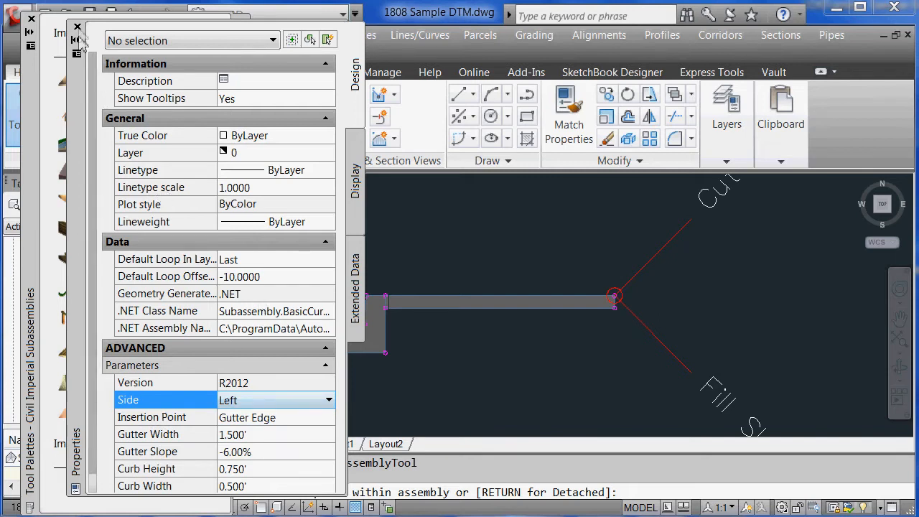
pyautogui.click(78, 28)
pyautogui.click(31, 18)
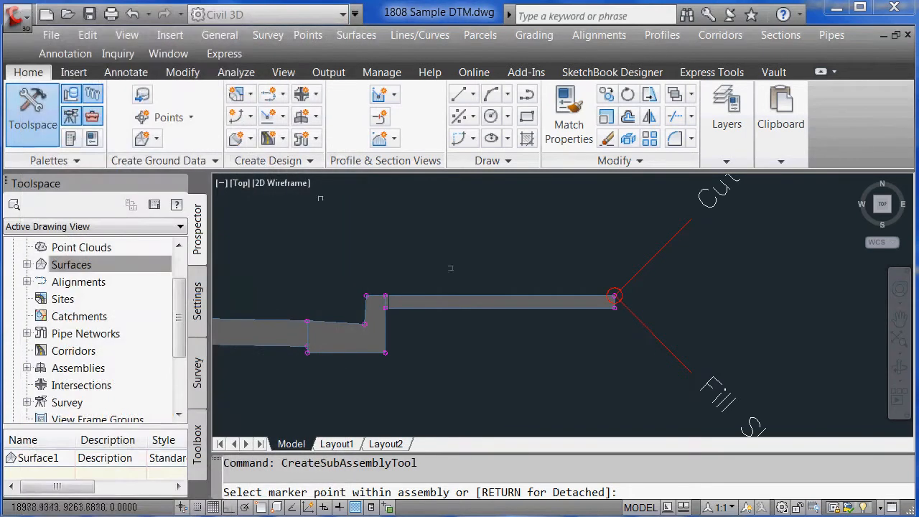
# Cancel the pending curb and gutter placement and clear the command line
pyautogui.press('Return')
pyautogui.press('Escape')
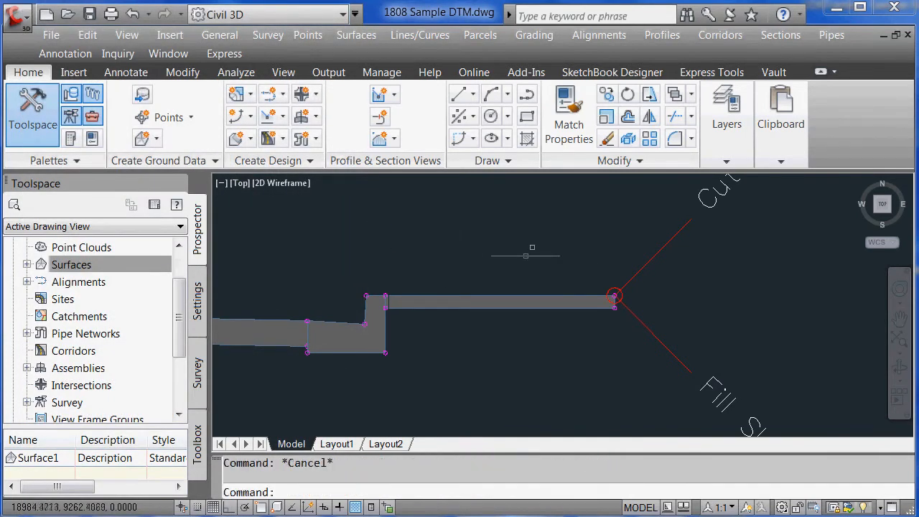
pyautogui.press('Escape')
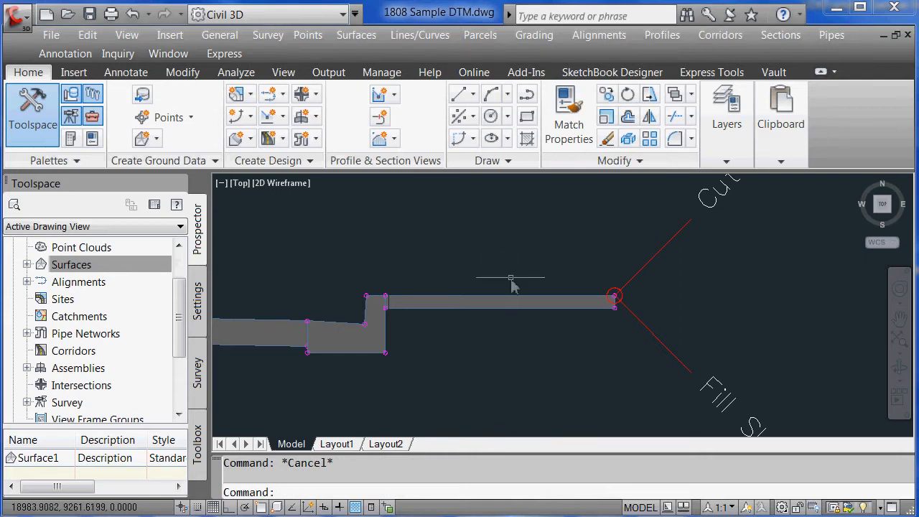
pyautogui.write('z')
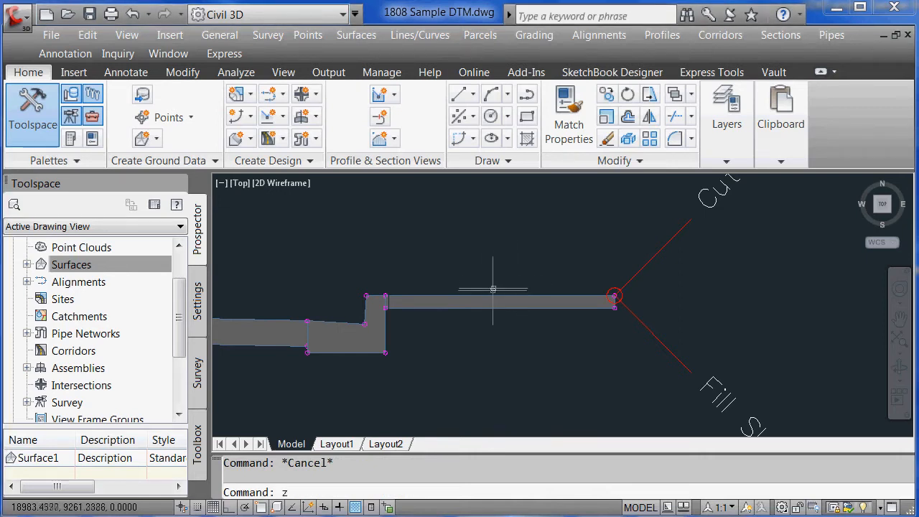
pyautogui.press('Return')
pyautogui.write('d')
pyautogui.press('Return')
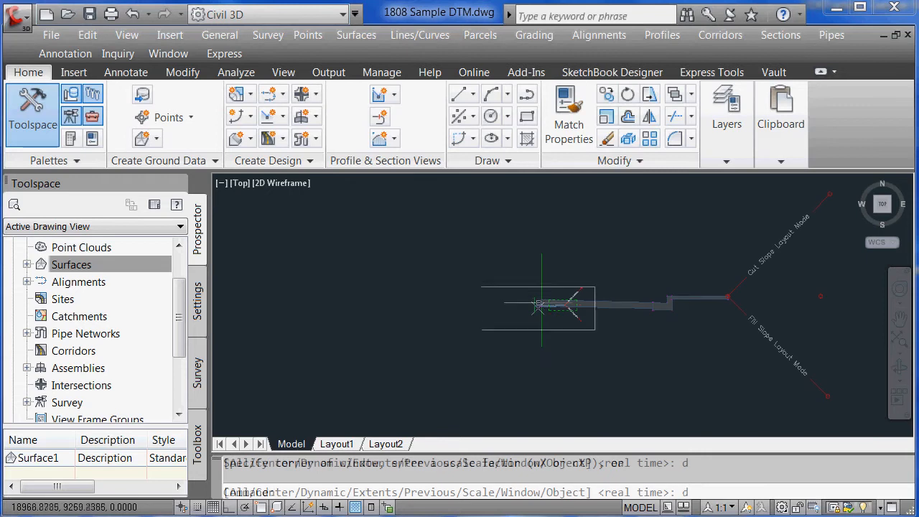
pyautogui.press('Escape')
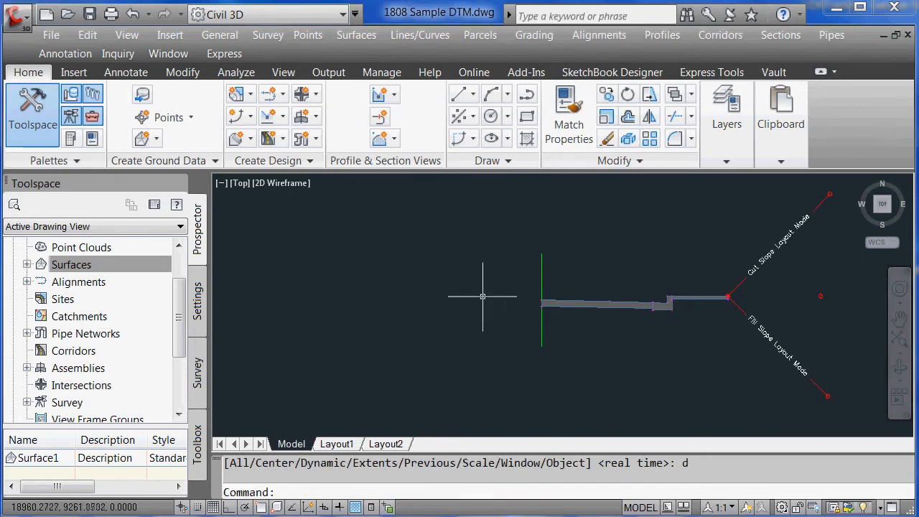
# Mirror the selected right-side lane, curb, sidewalk and slope about the assembly marker
pyautogui.click(790, 420)
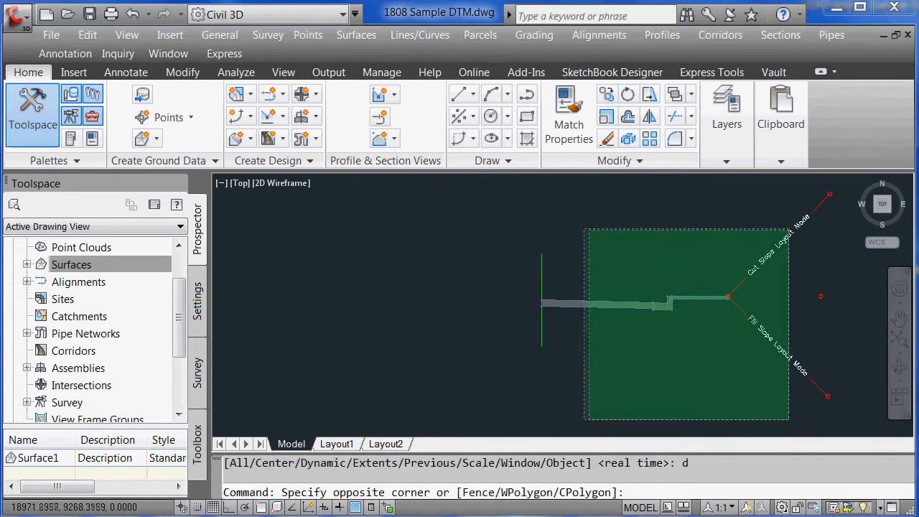
pyautogui.click(538, 204)
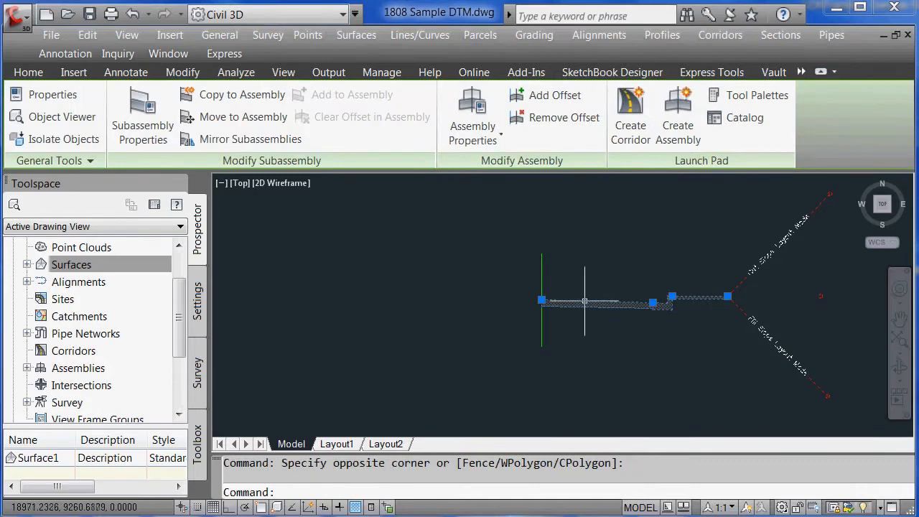
pyautogui.rightClick(582, 300)
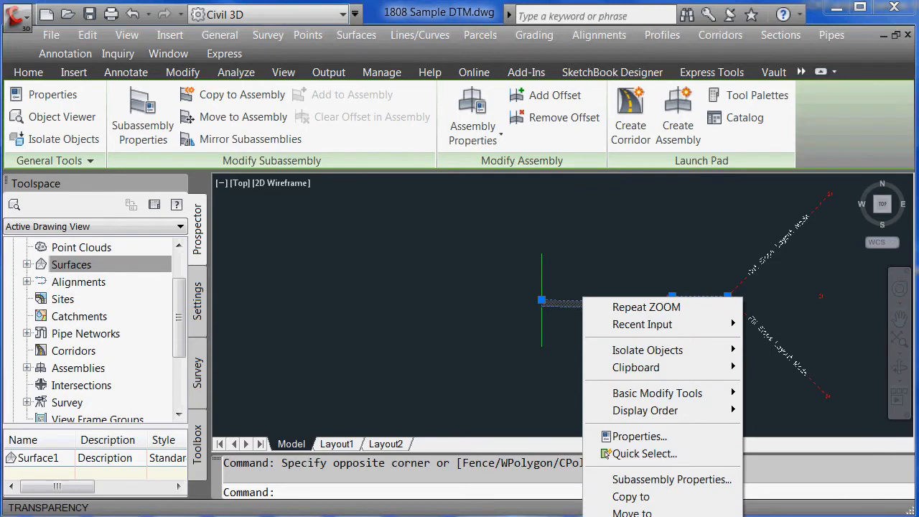
pyautogui.click(622, 516)
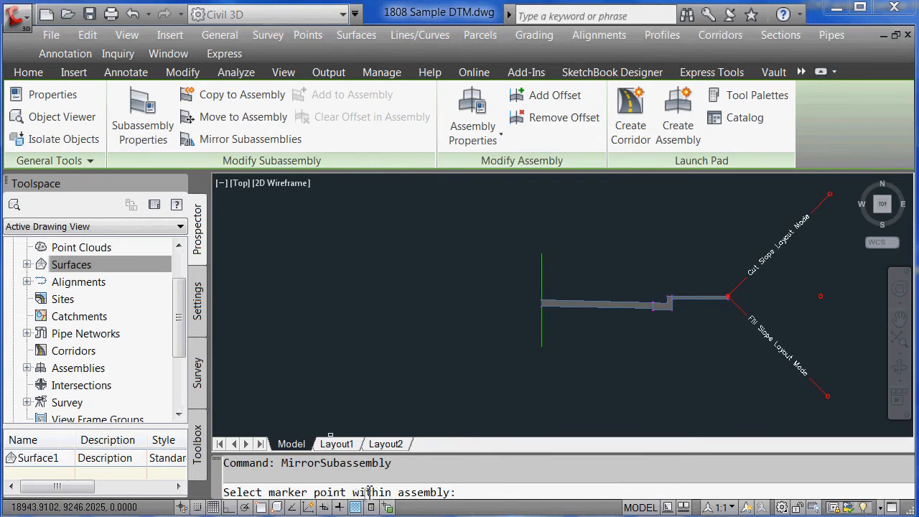
pyautogui.click(542, 270)
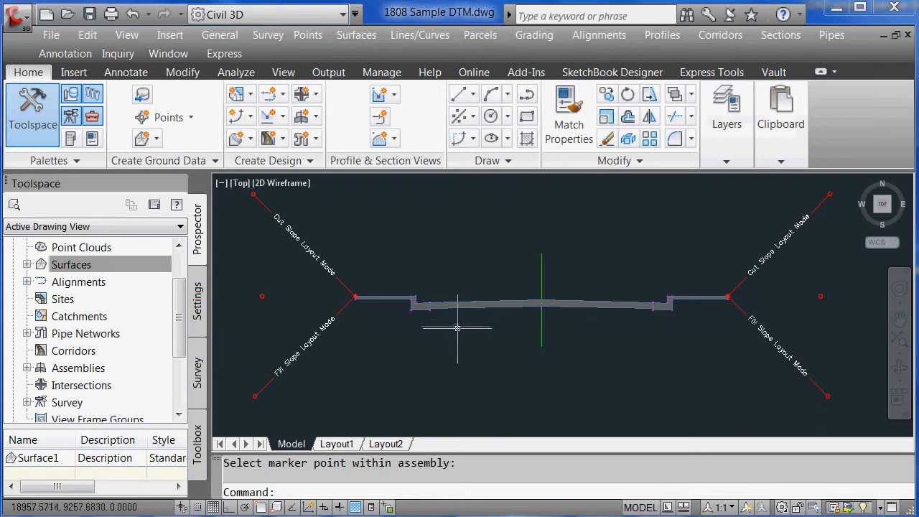
# Zoom the drawing to the area around the alignment with dynamic zoom
pyautogui.press('Escape')
pyautogui.press('Return')
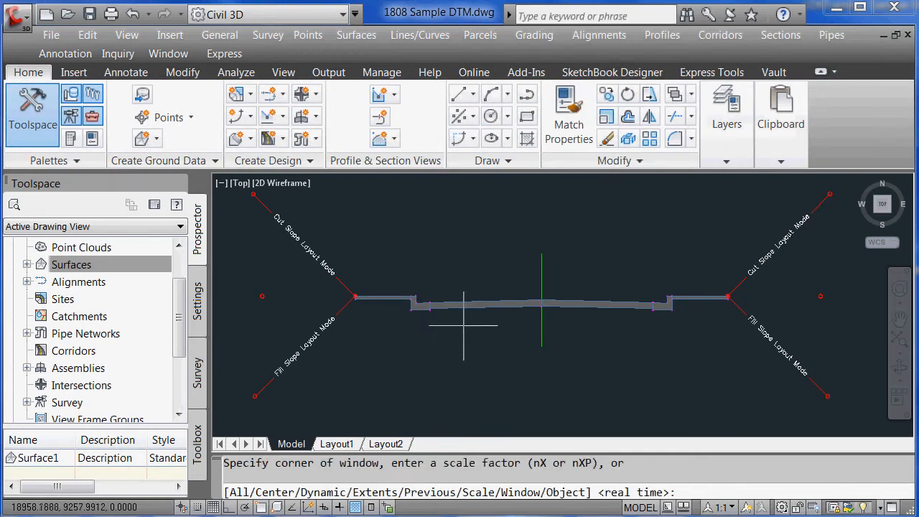
pyautogui.press('Escape')
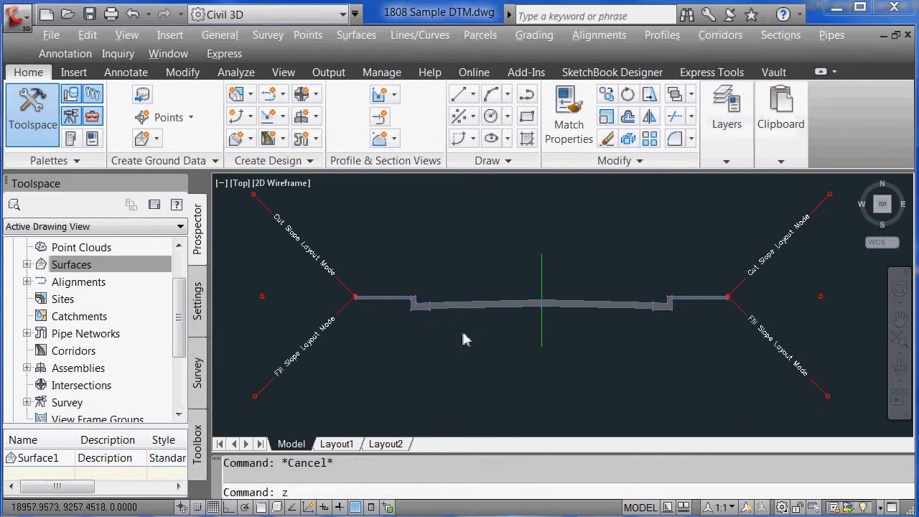
pyautogui.write('z')
pyautogui.press('Return')
pyautogui.press('Escape')
pyautogui.write('z')
pyautogui.press('Return')
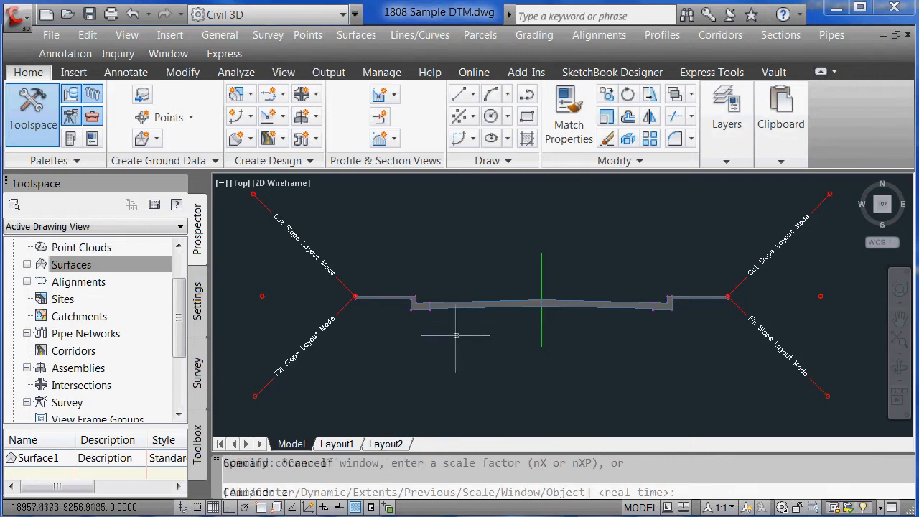
pyautogui.write('d')
pyautogui.press('Return')
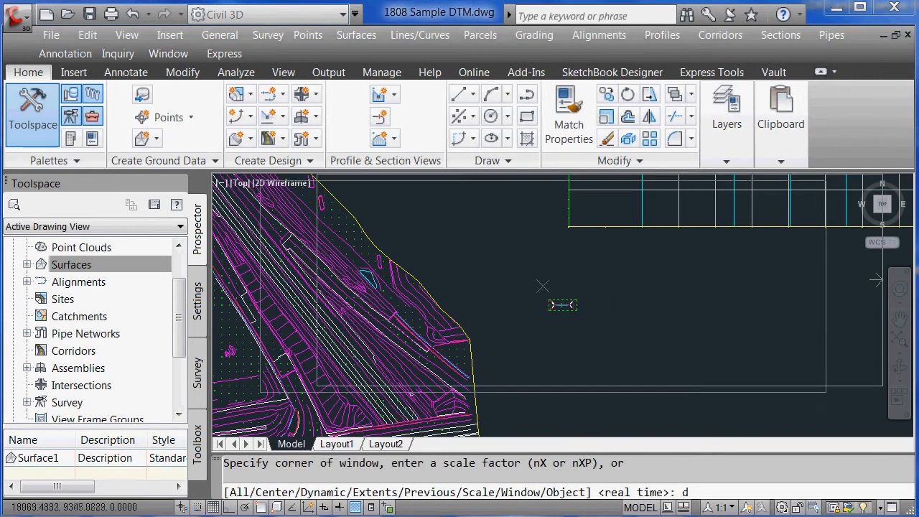
pyautogui.press('Return')
pyautogui.write('z')
pyautogui.press('Return')
pyautogui.write('d')
pyautogui.press('Return')
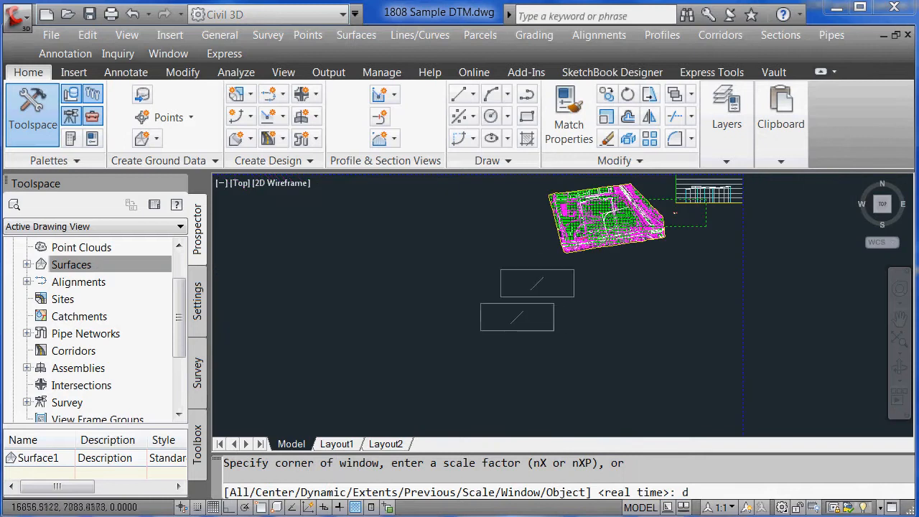
pyautogui.press('Return')
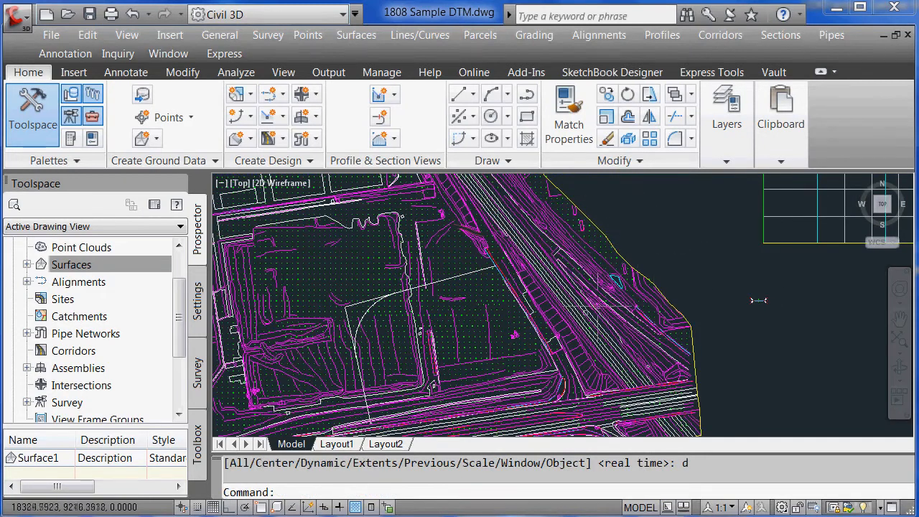
# Start Create Simple Corridor with default name and style, using Alignment - (1) as baseline
pyautogui.click(718, 37)
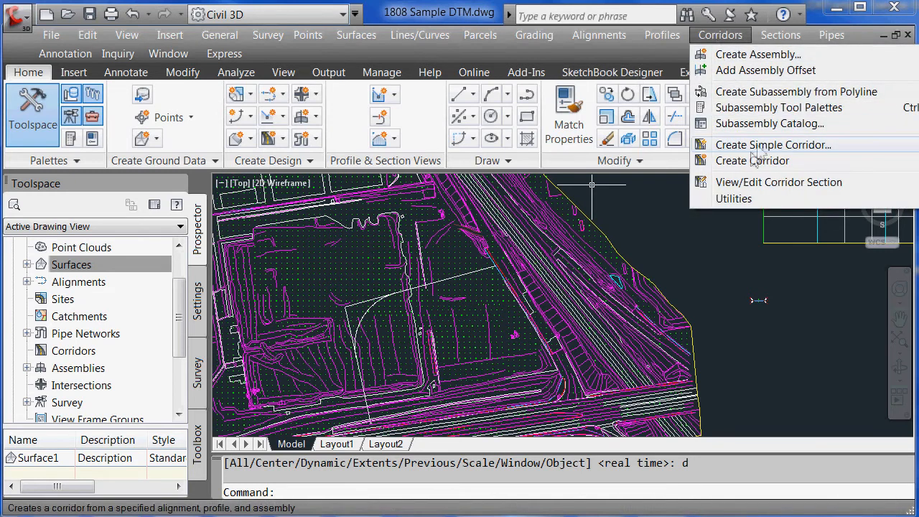
pyautogui.click(748, 148)
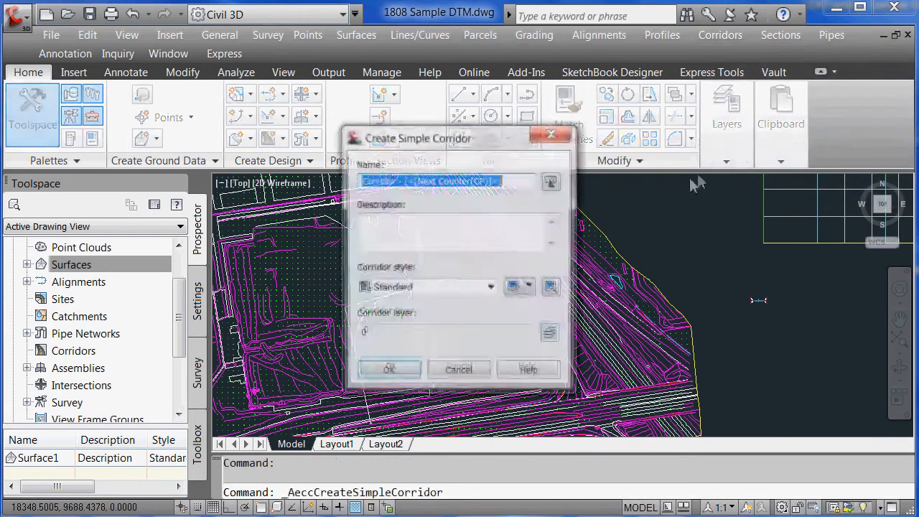
pyautogui.click(389, 371)
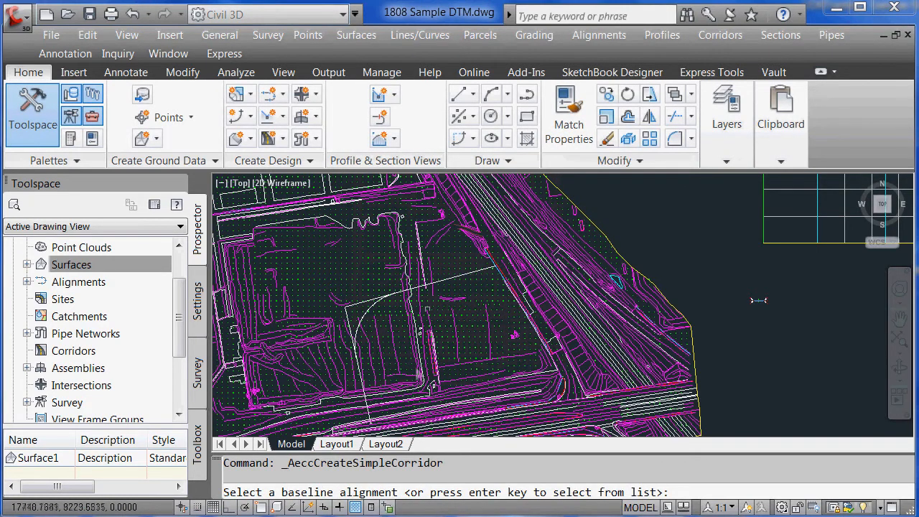
pyautogui.click(454, 276)
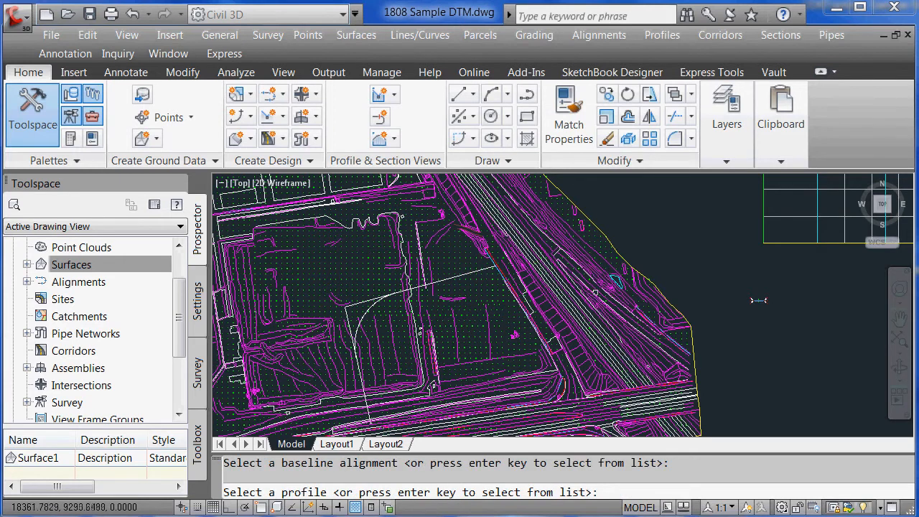
pyautogui.press('Return')
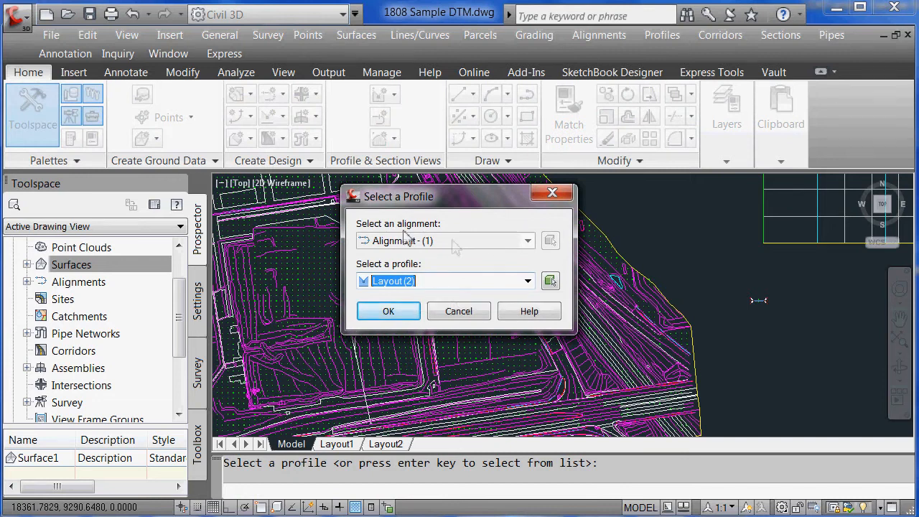
# Choose the Layout (2) design profile for the corridor
pyautogui.moveTo(438, 199); pyautogui.dragTo(544, 198)
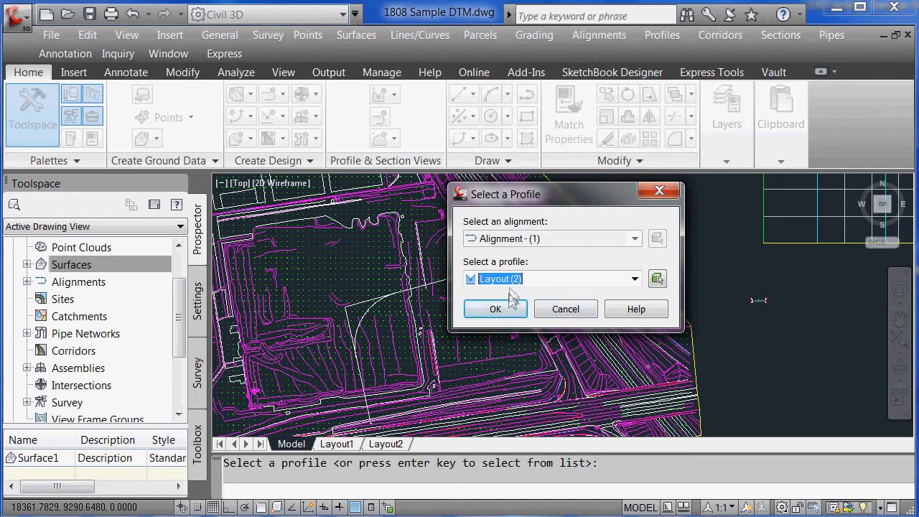
pyautogui.click(550, 280)
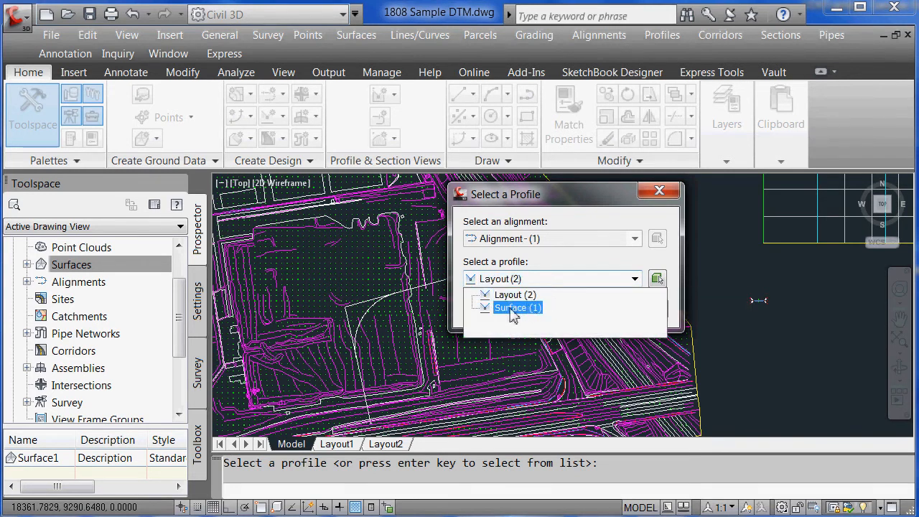
pyautogui.click(517, 295)
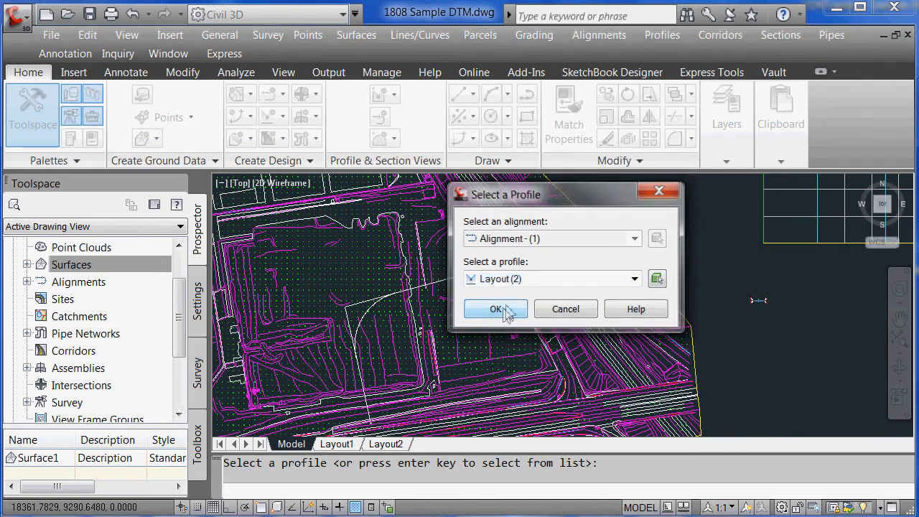
pyautogui.click(497, 310)
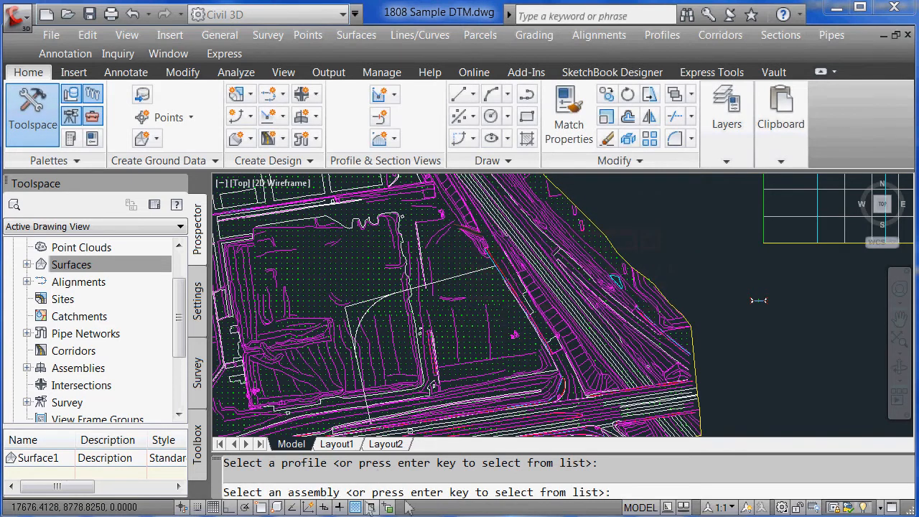
pyautogui.press('Return')
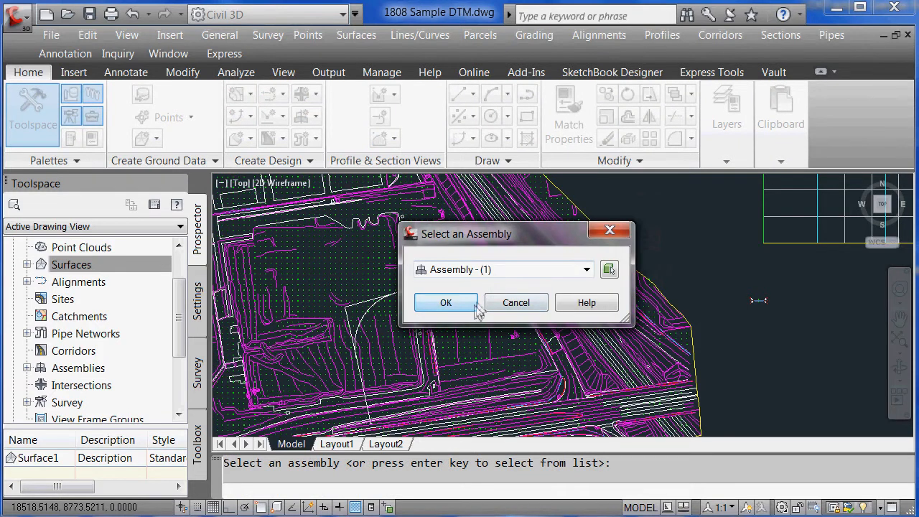
# Confirm Assembly - (1) and set all side-slope targets to Surface1 to build Corridor - (1)
pyautogui.click(446, 303)
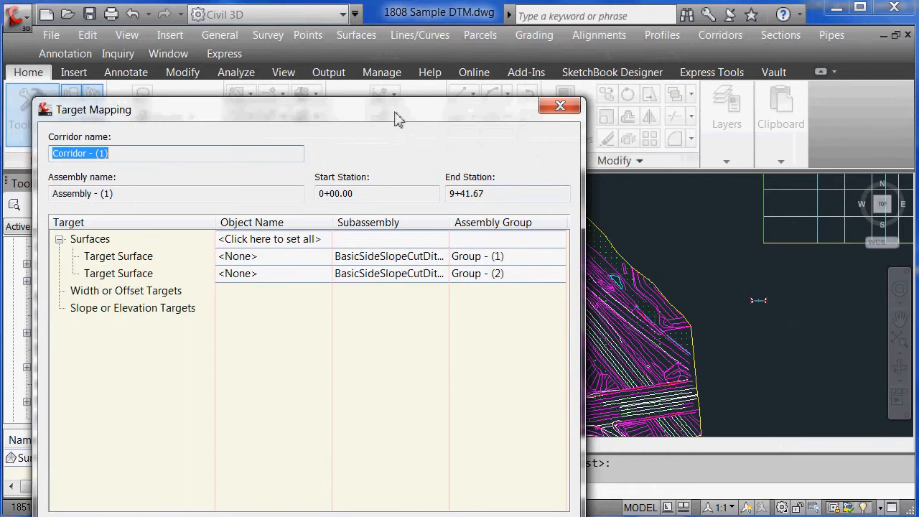
pyautogui.moveTo(394, 111); pyautogui.dragTo(462, 89)
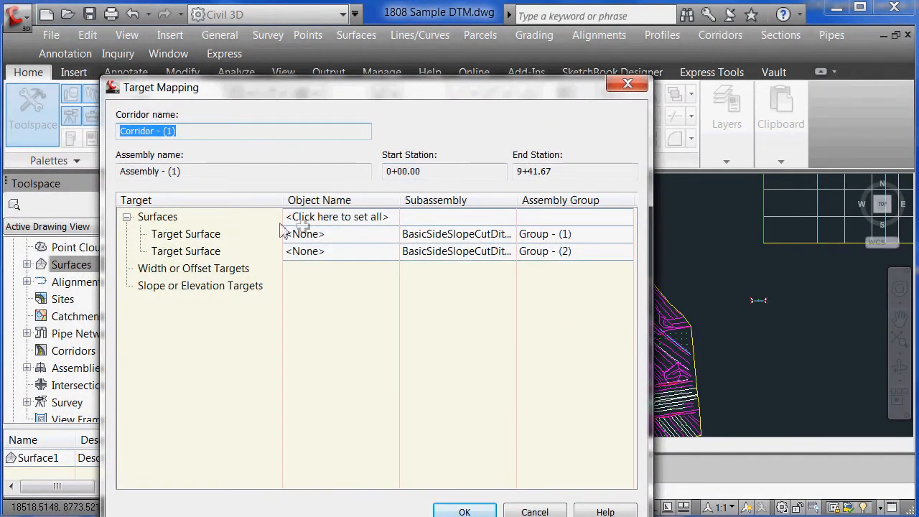
pyautogui.click(313, 218)
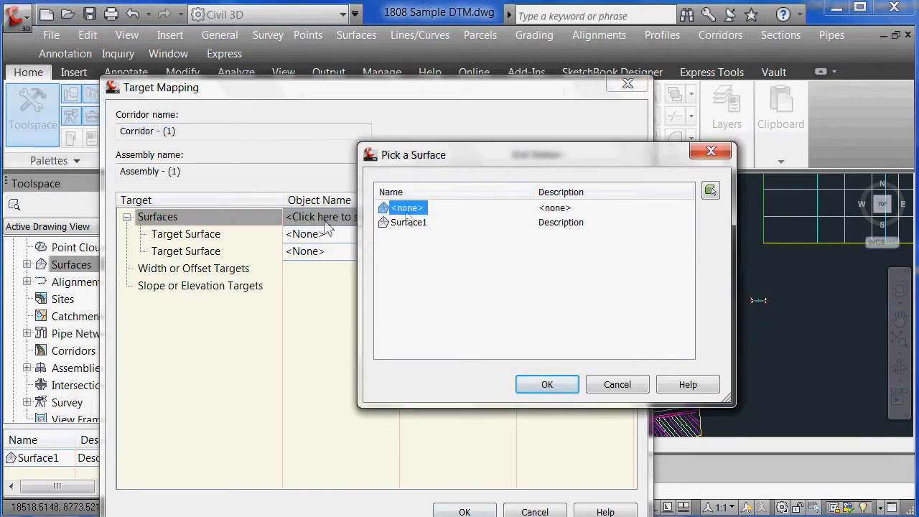
pyautogui.click(413, 226)
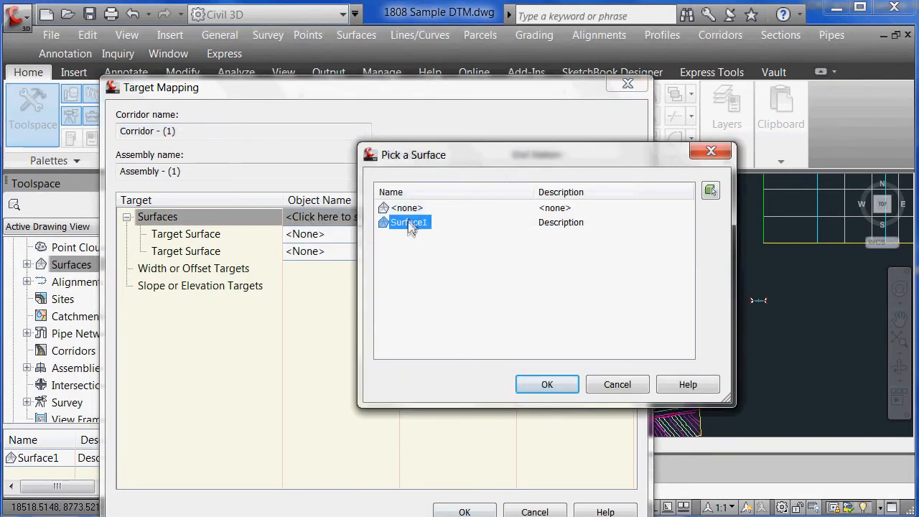
pyautogui.click(553, 385)
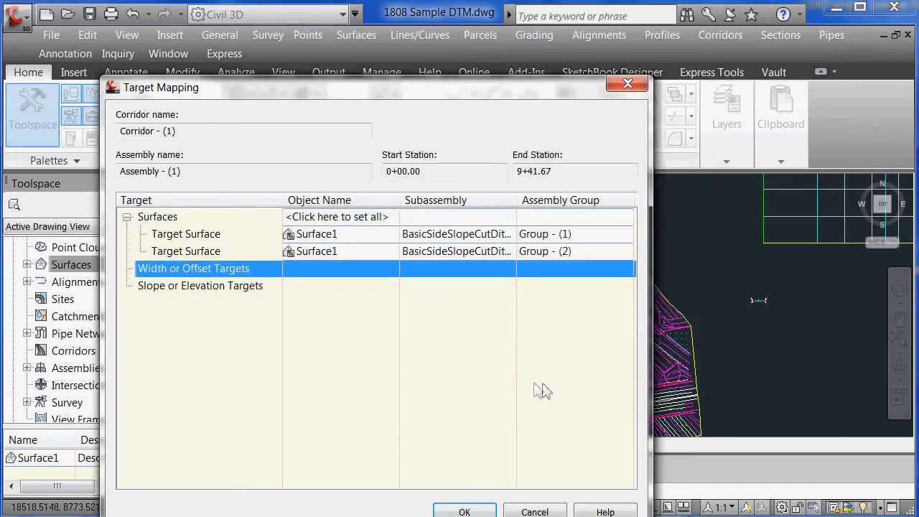
pyautogui.click(474, 508)
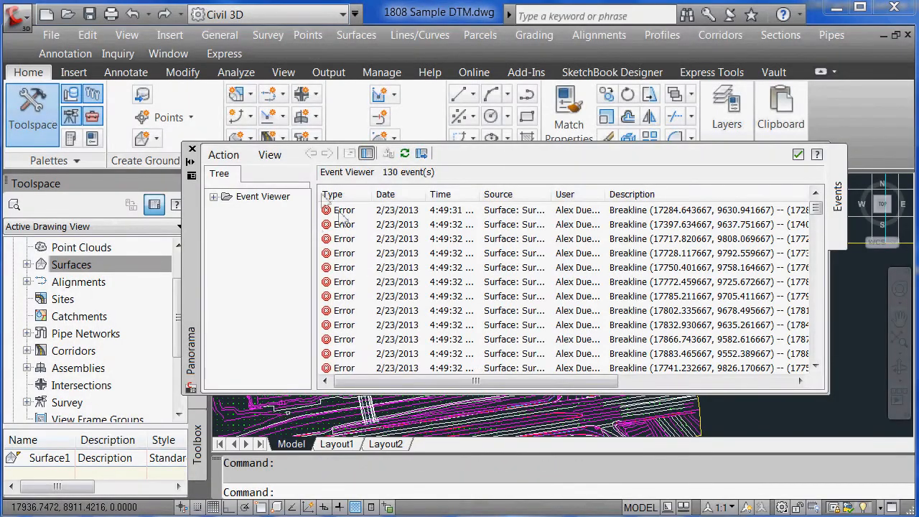
# Clear all 130 events from the Panorama Event Viewer and close it
pyautogui.click(219, 155)
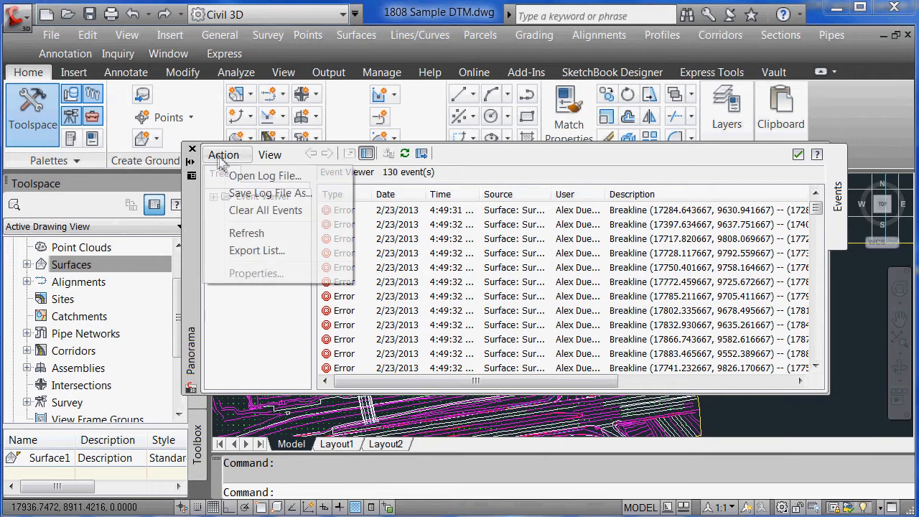
pyautogui.click(265, 208)
pyautogui.click(192, 149)
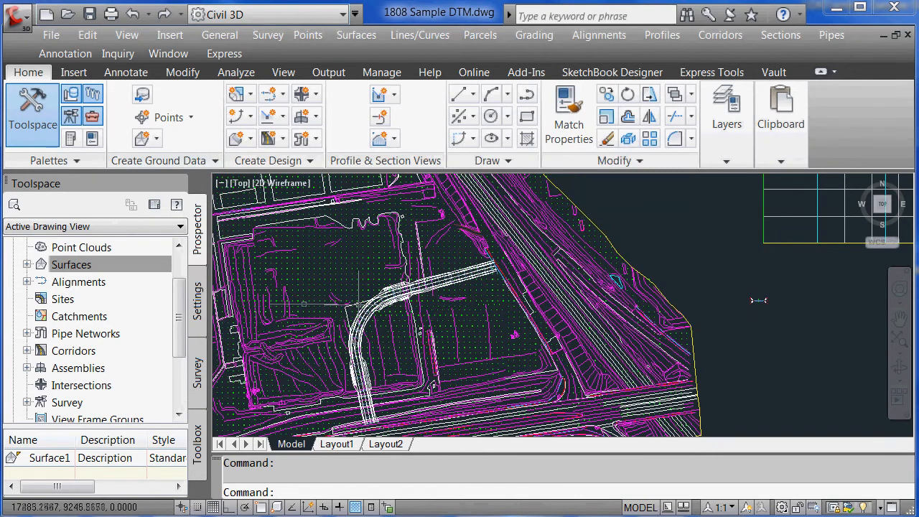